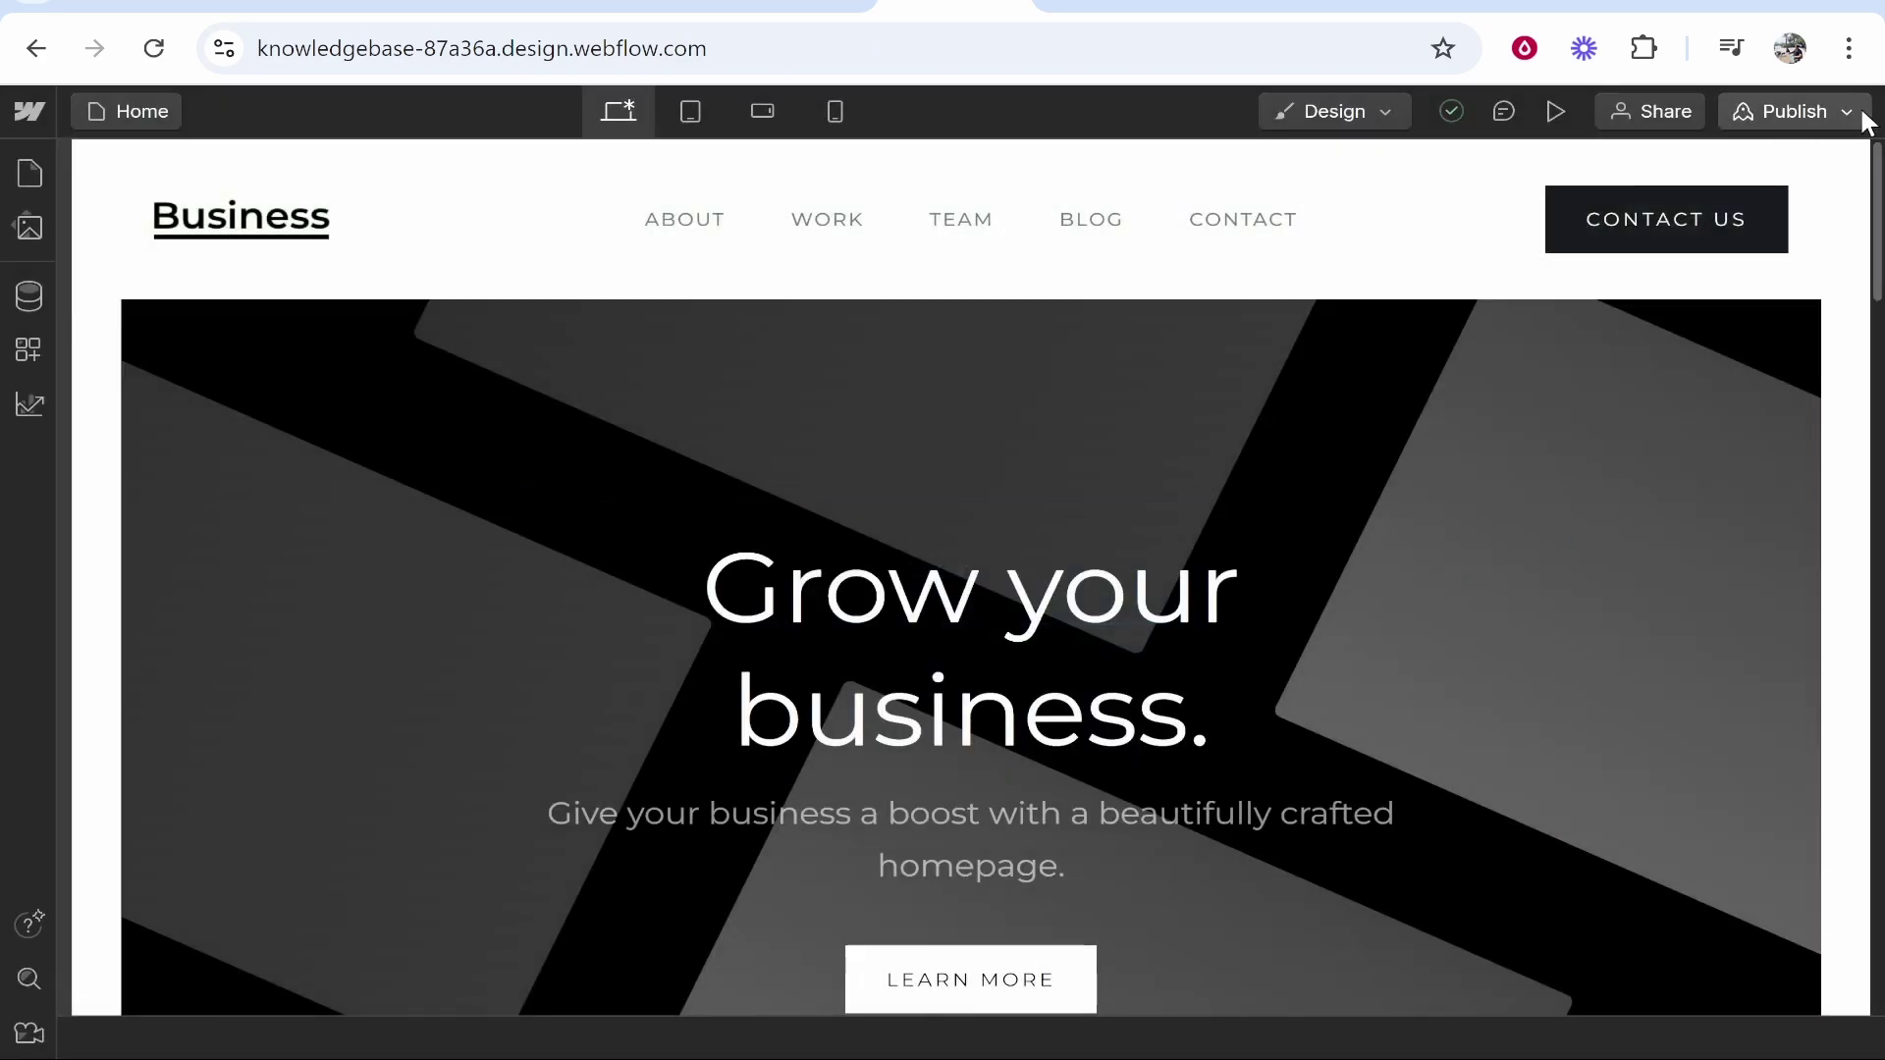
Open the publish destinations panel, check the Basic plan's $14 price, and return to the Designer
left_click(1864, 118)
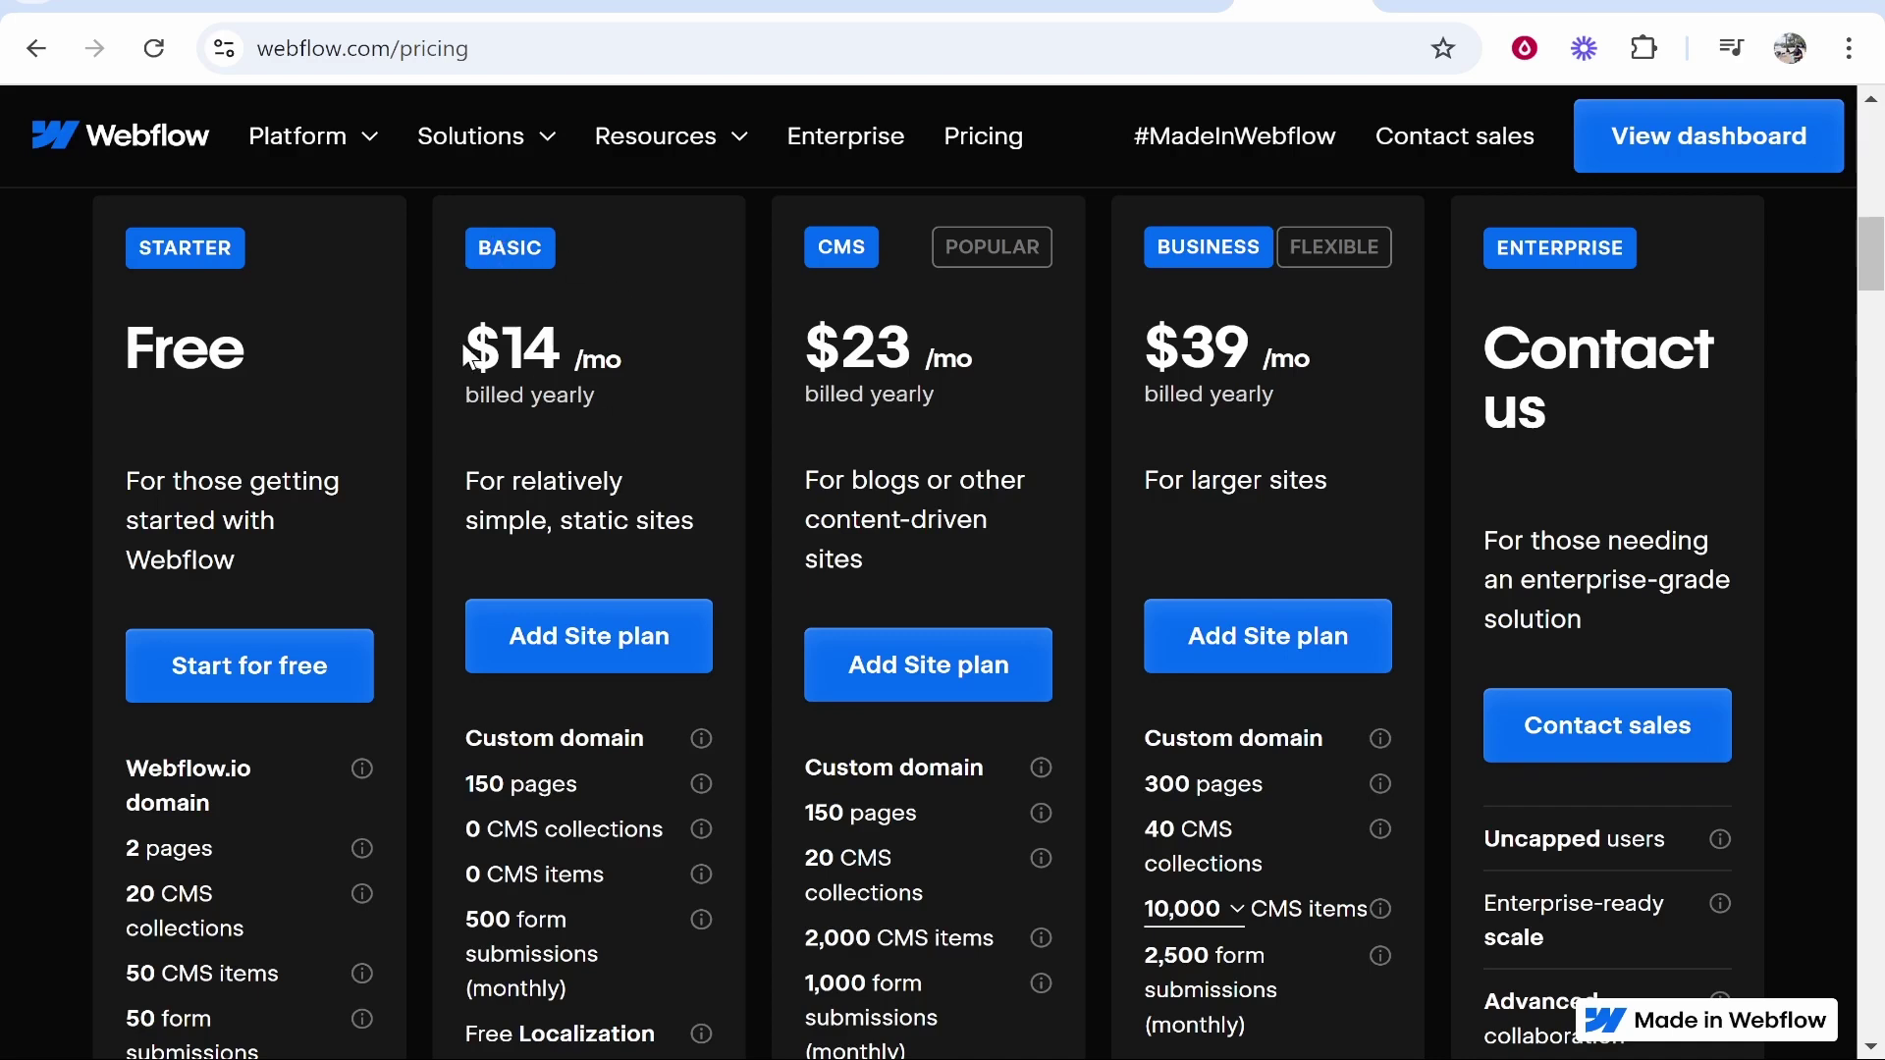
left_click_drag(454, 356, 634, 355)
left_click(634, 356)
left_click(866, 6)
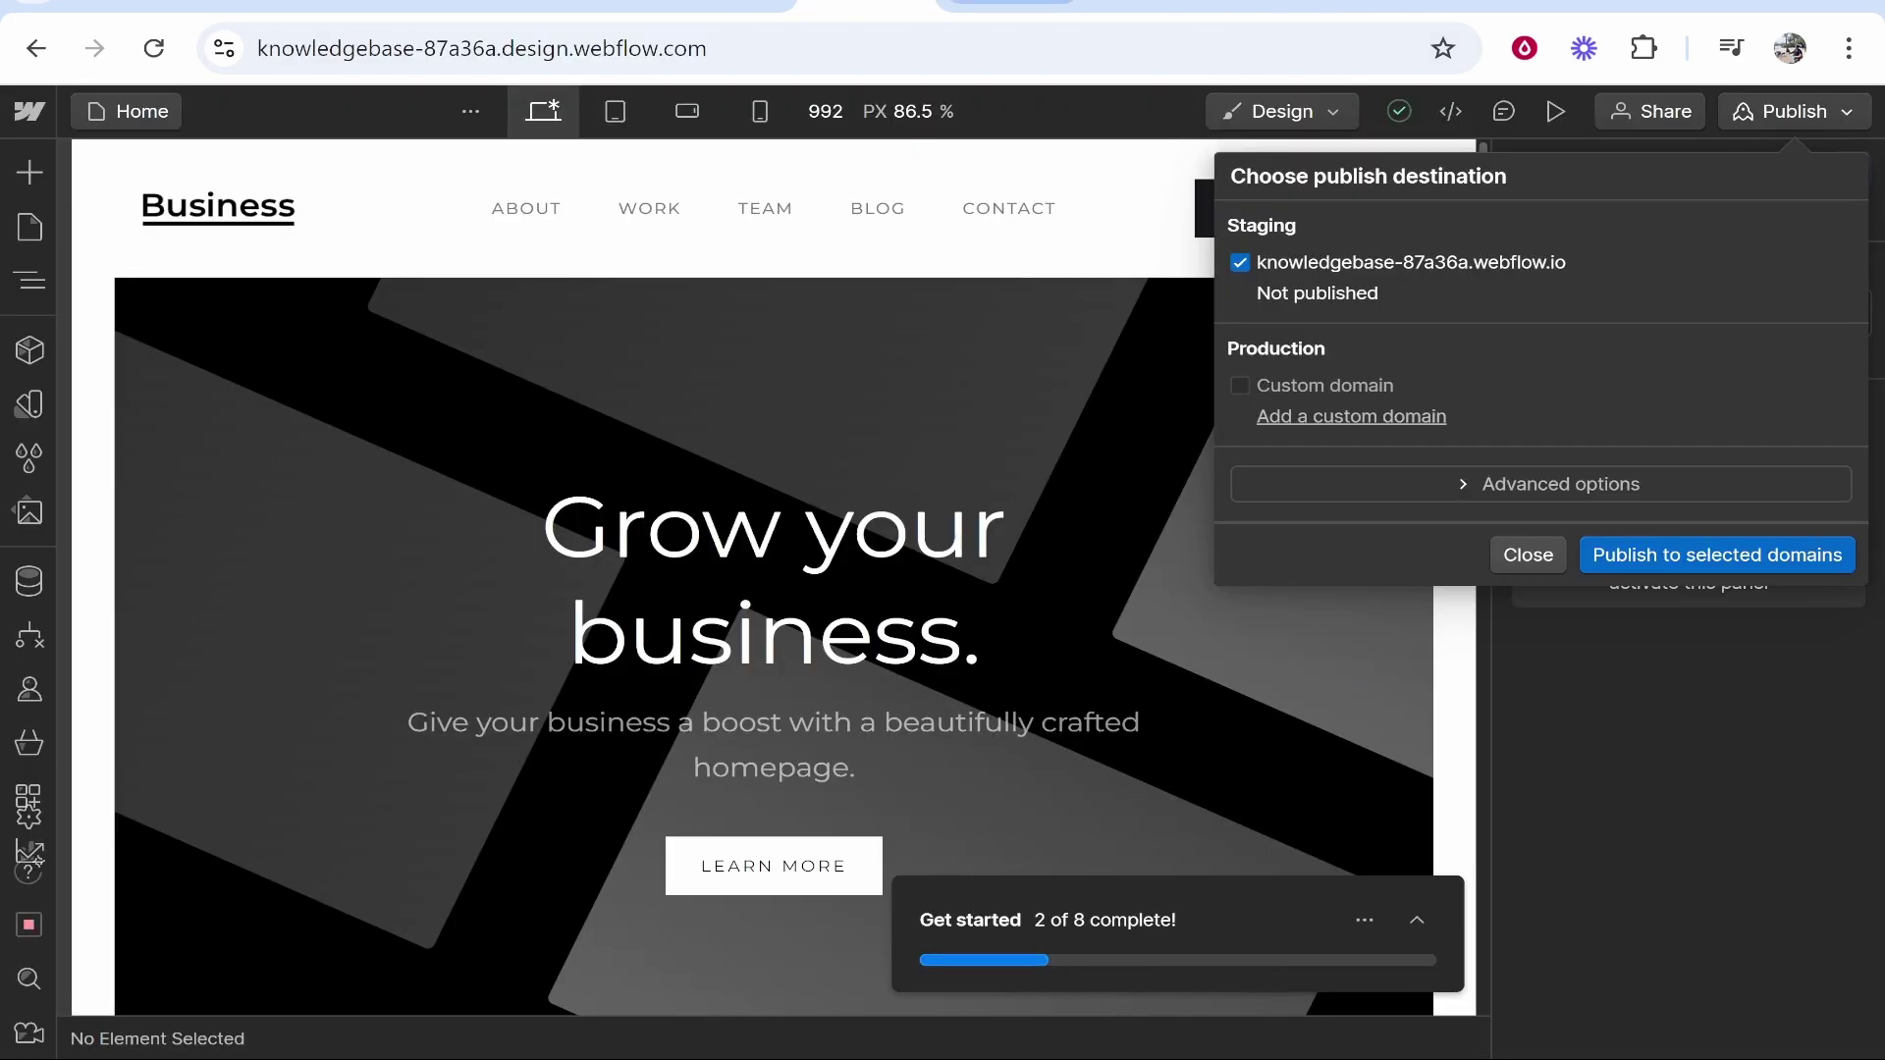
From Add a custom domain, choose Manually add domain, then switch to the Hostinger tab
left_click(1329, 418)
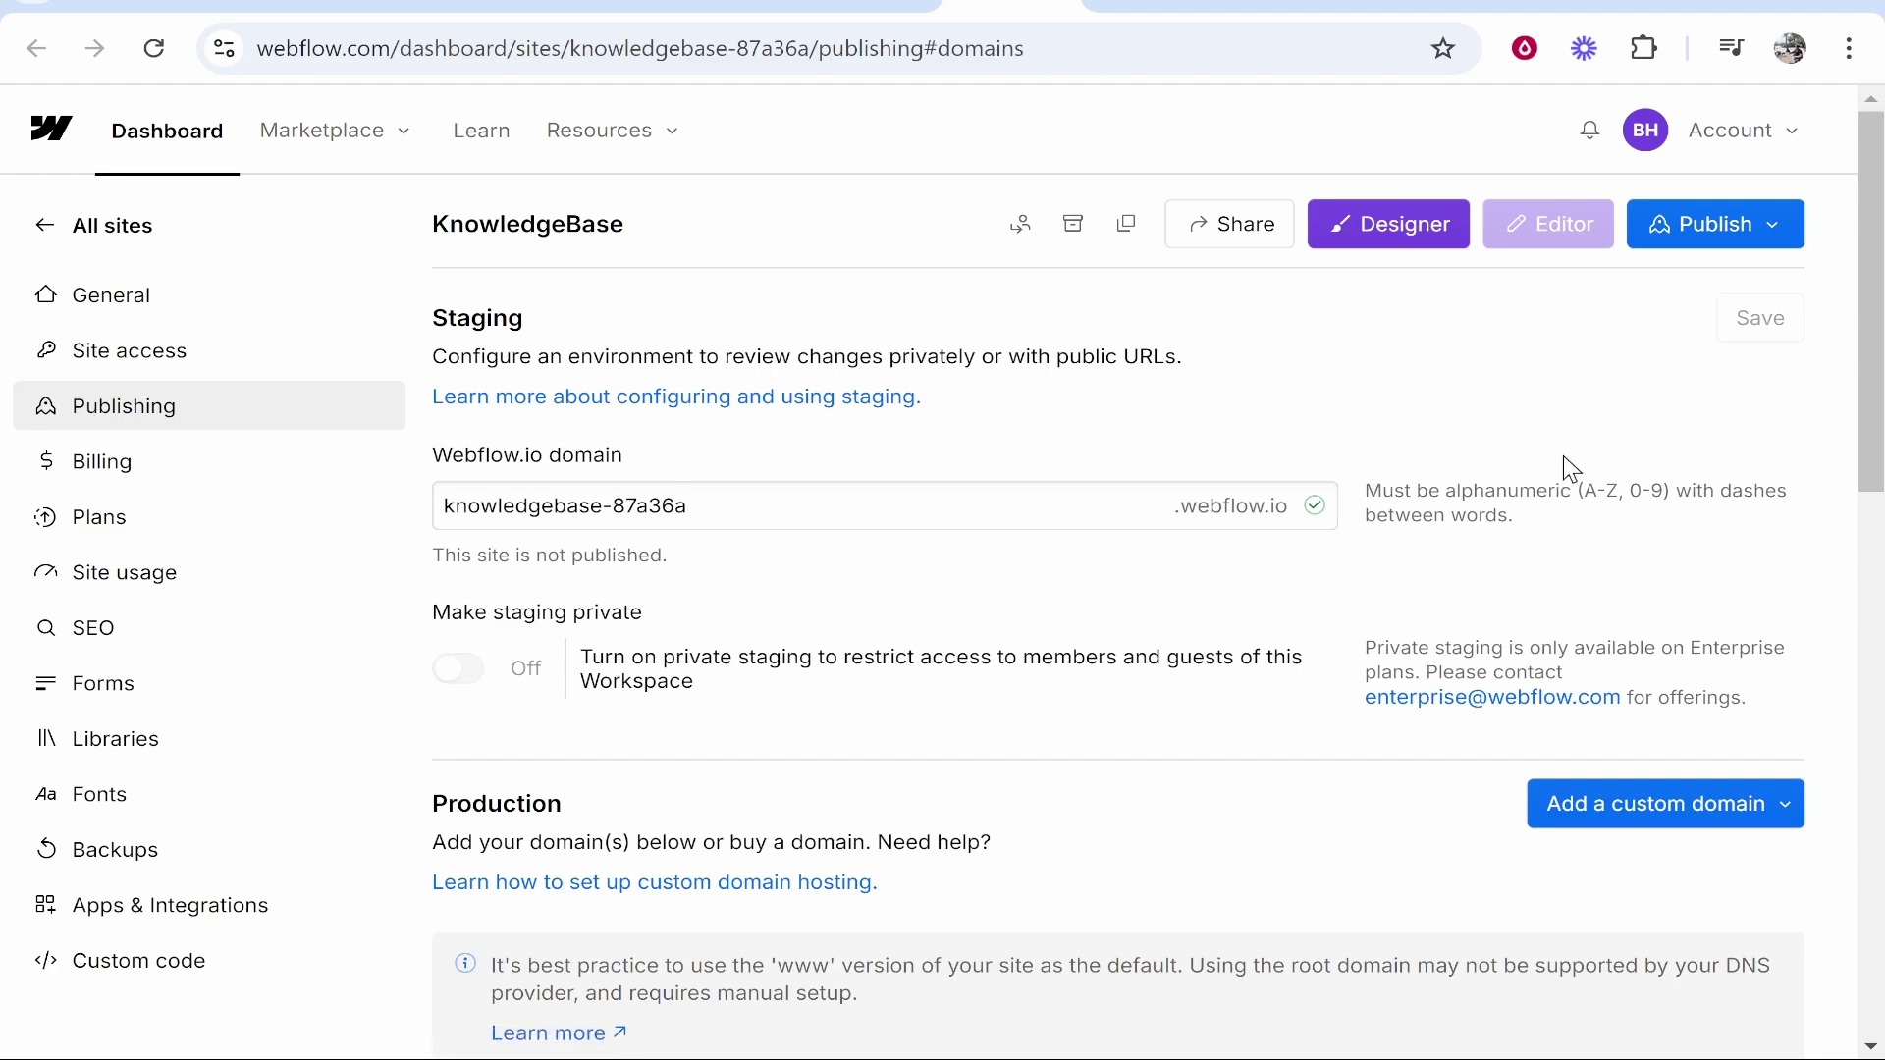
scroll(1567, 459, "down", 3)
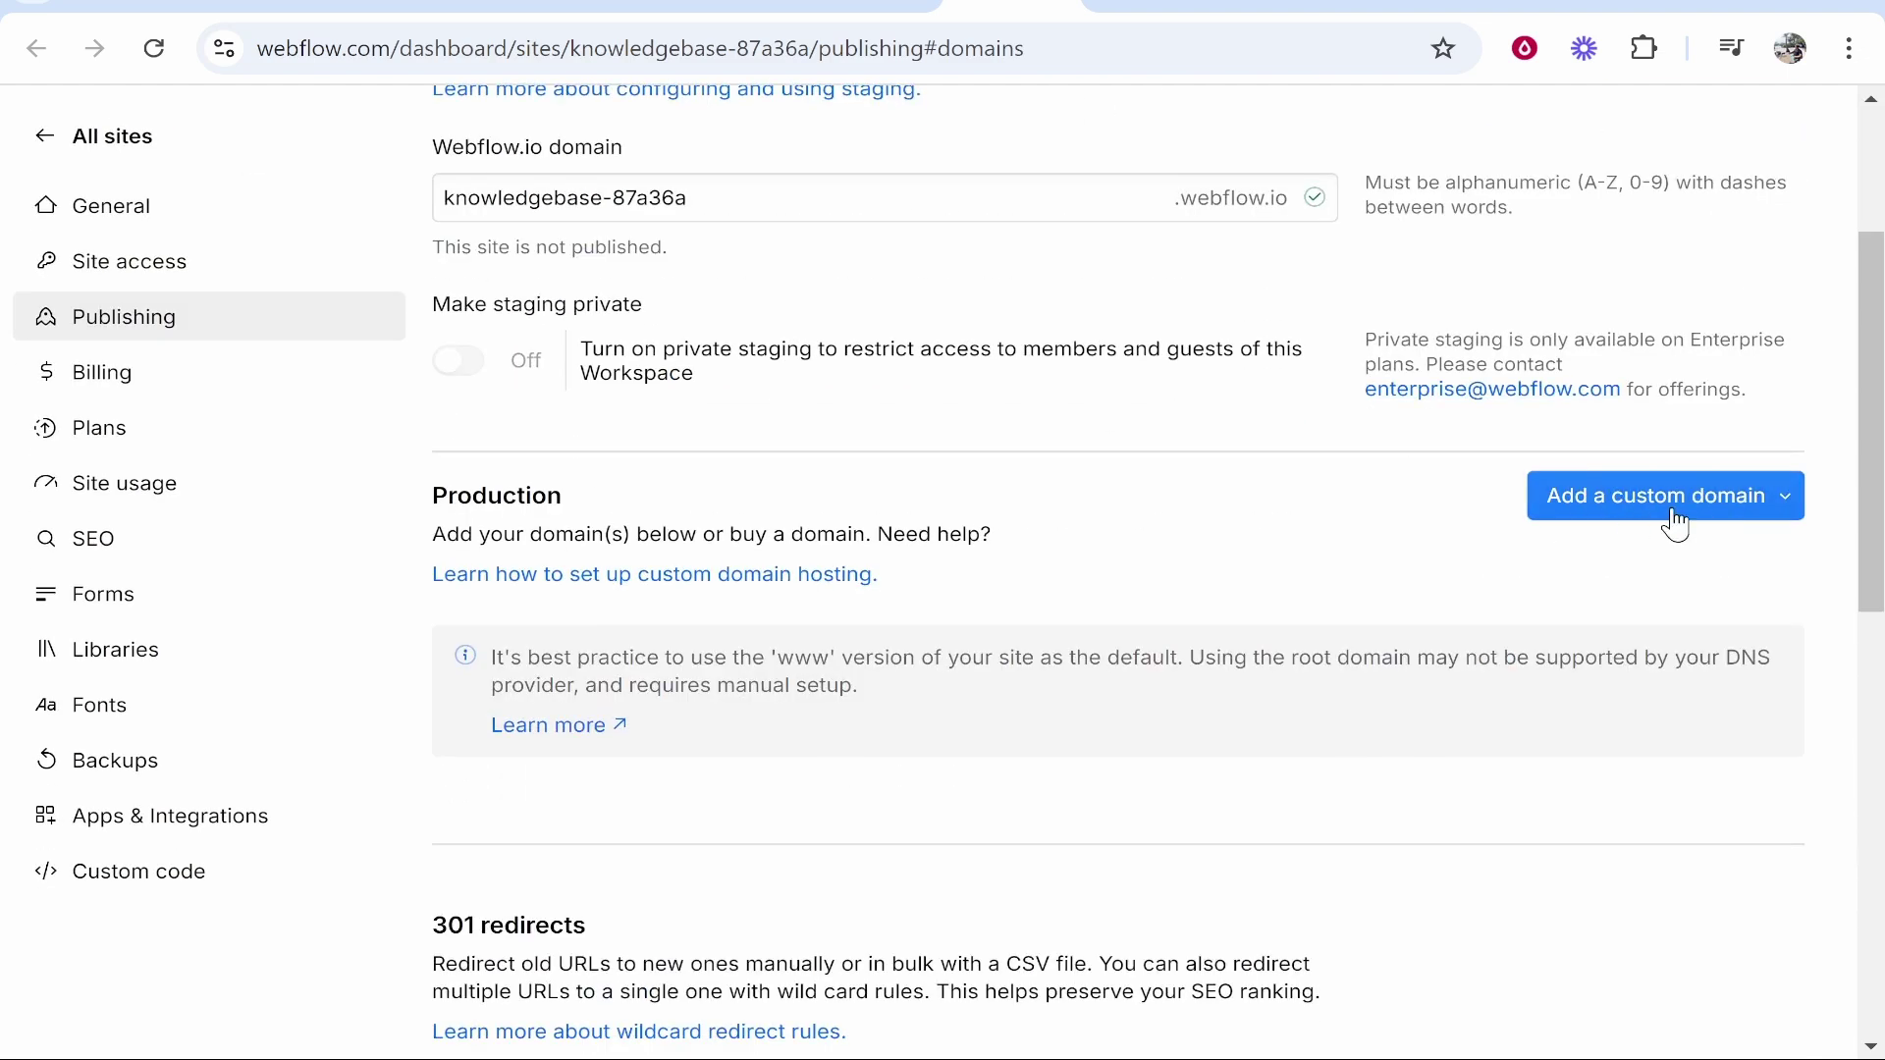
left_click(1759, 497)
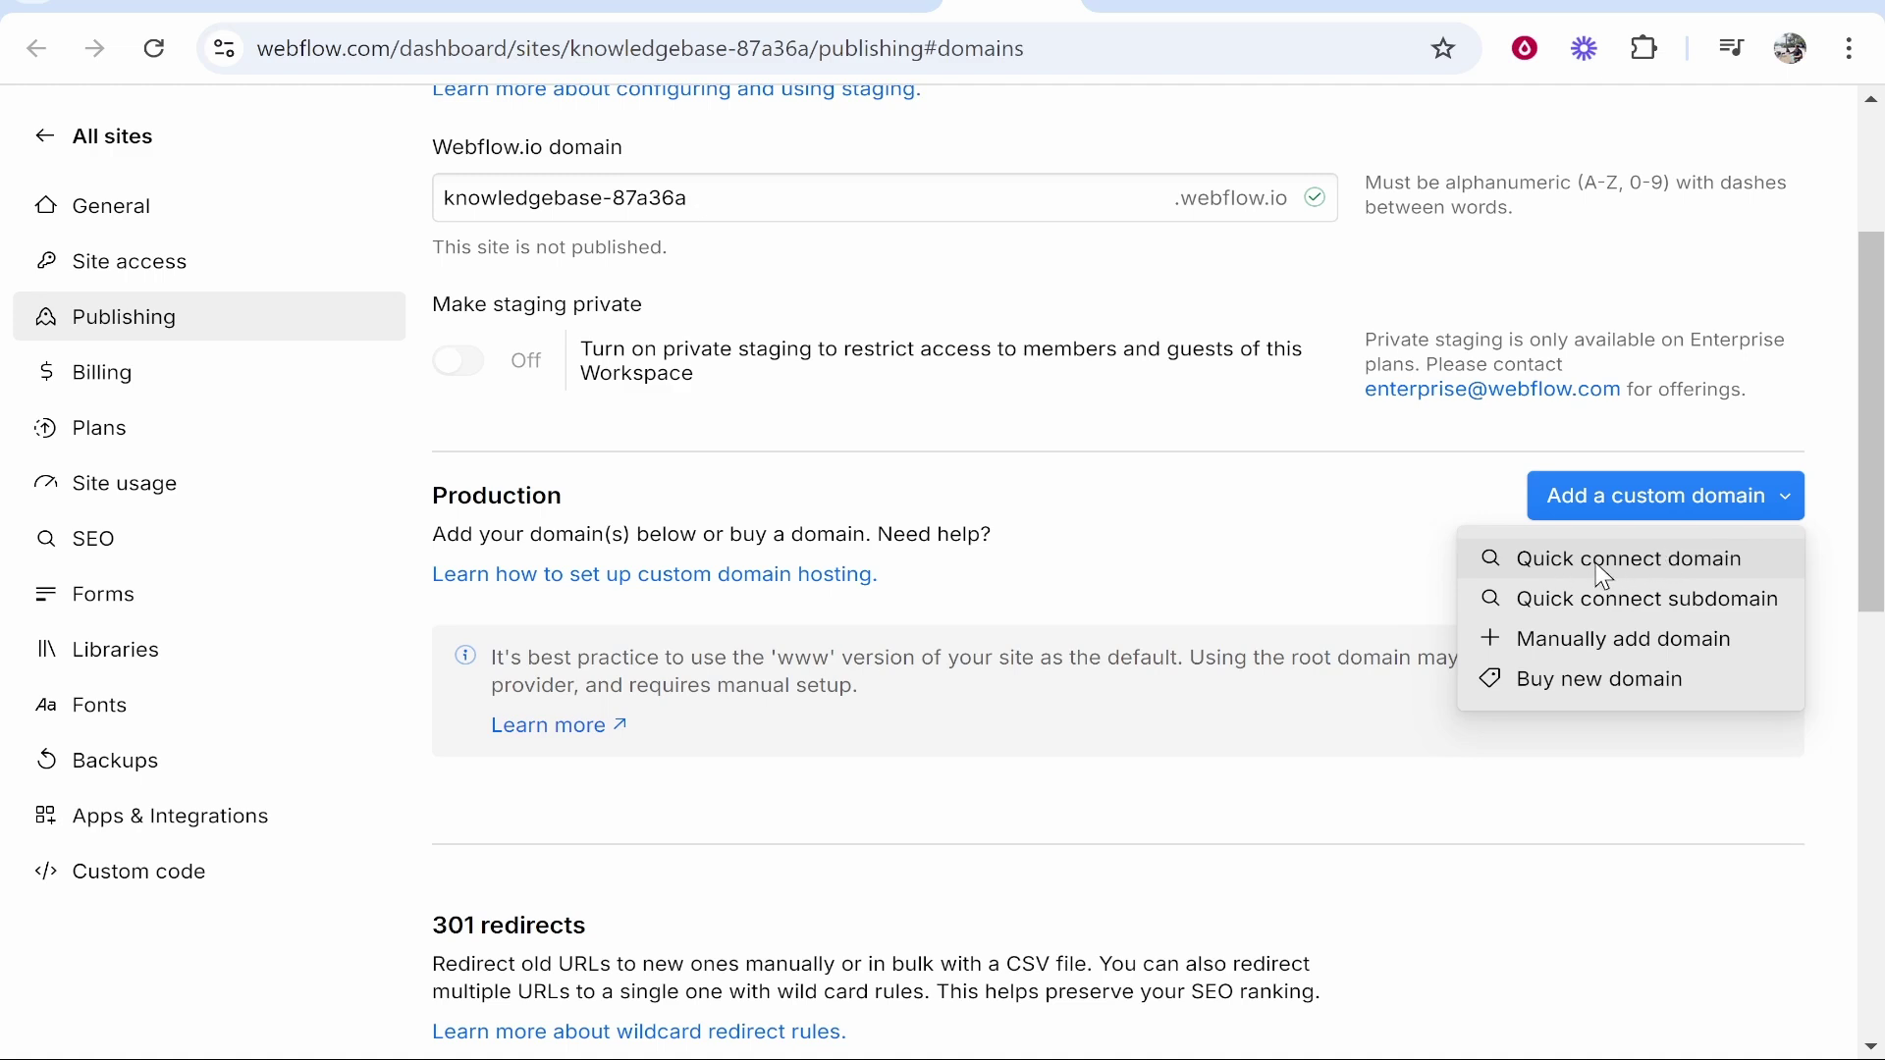
left_click(1594, 644)
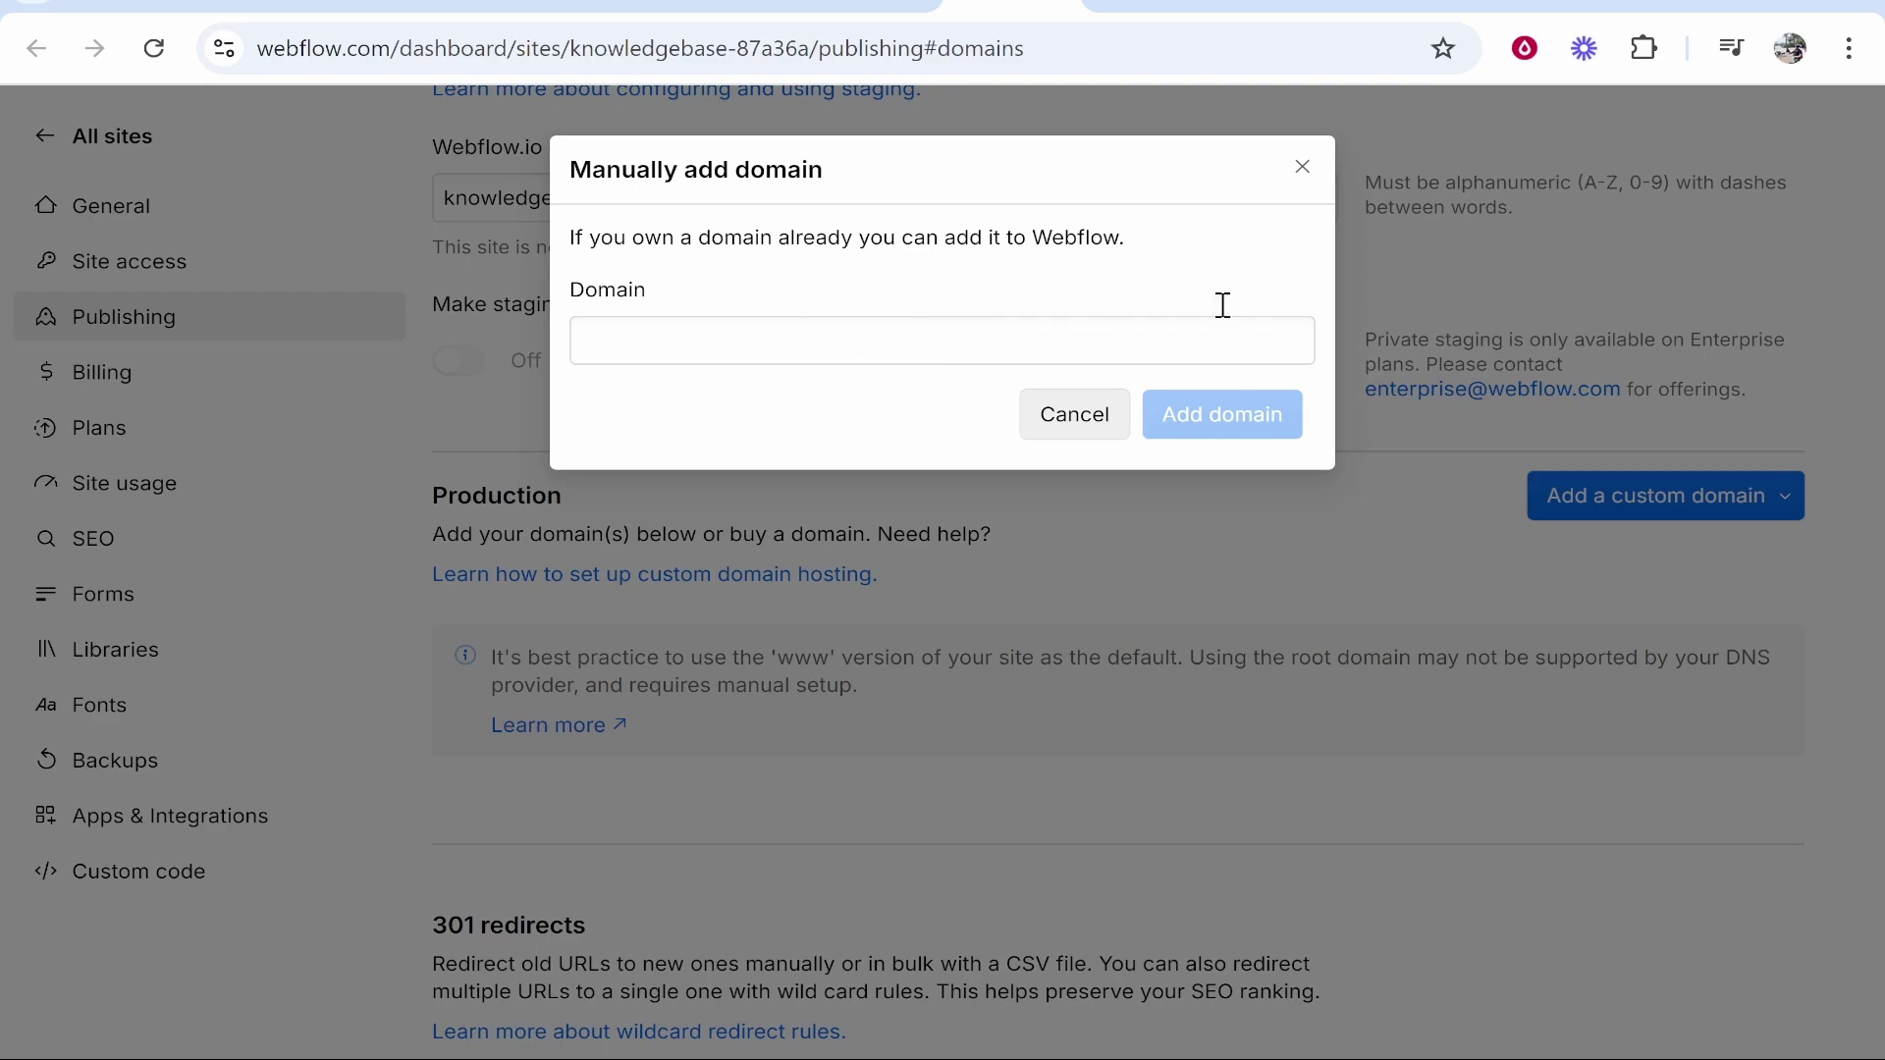
key("ctrl+Tab")
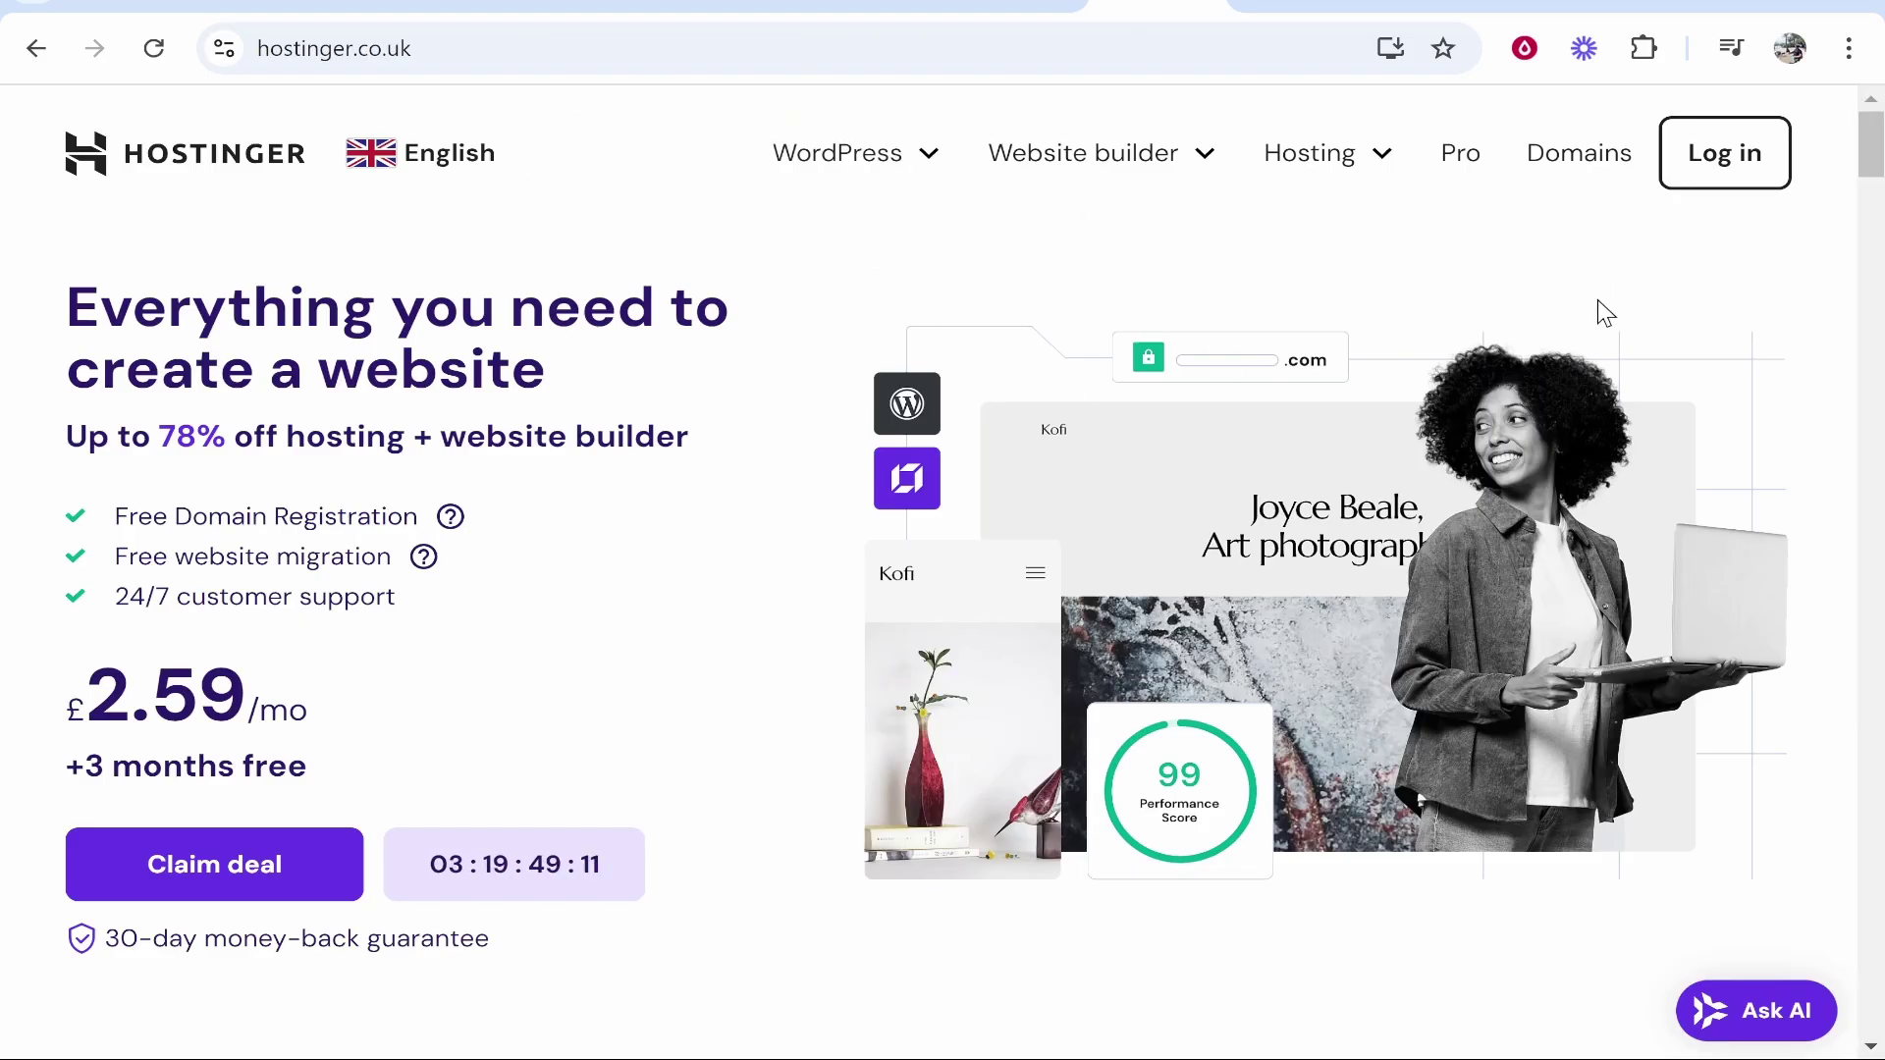
Log in to hPanel, open learningforaliving.com's overview and copy the domain name
left_click(1736, 162)
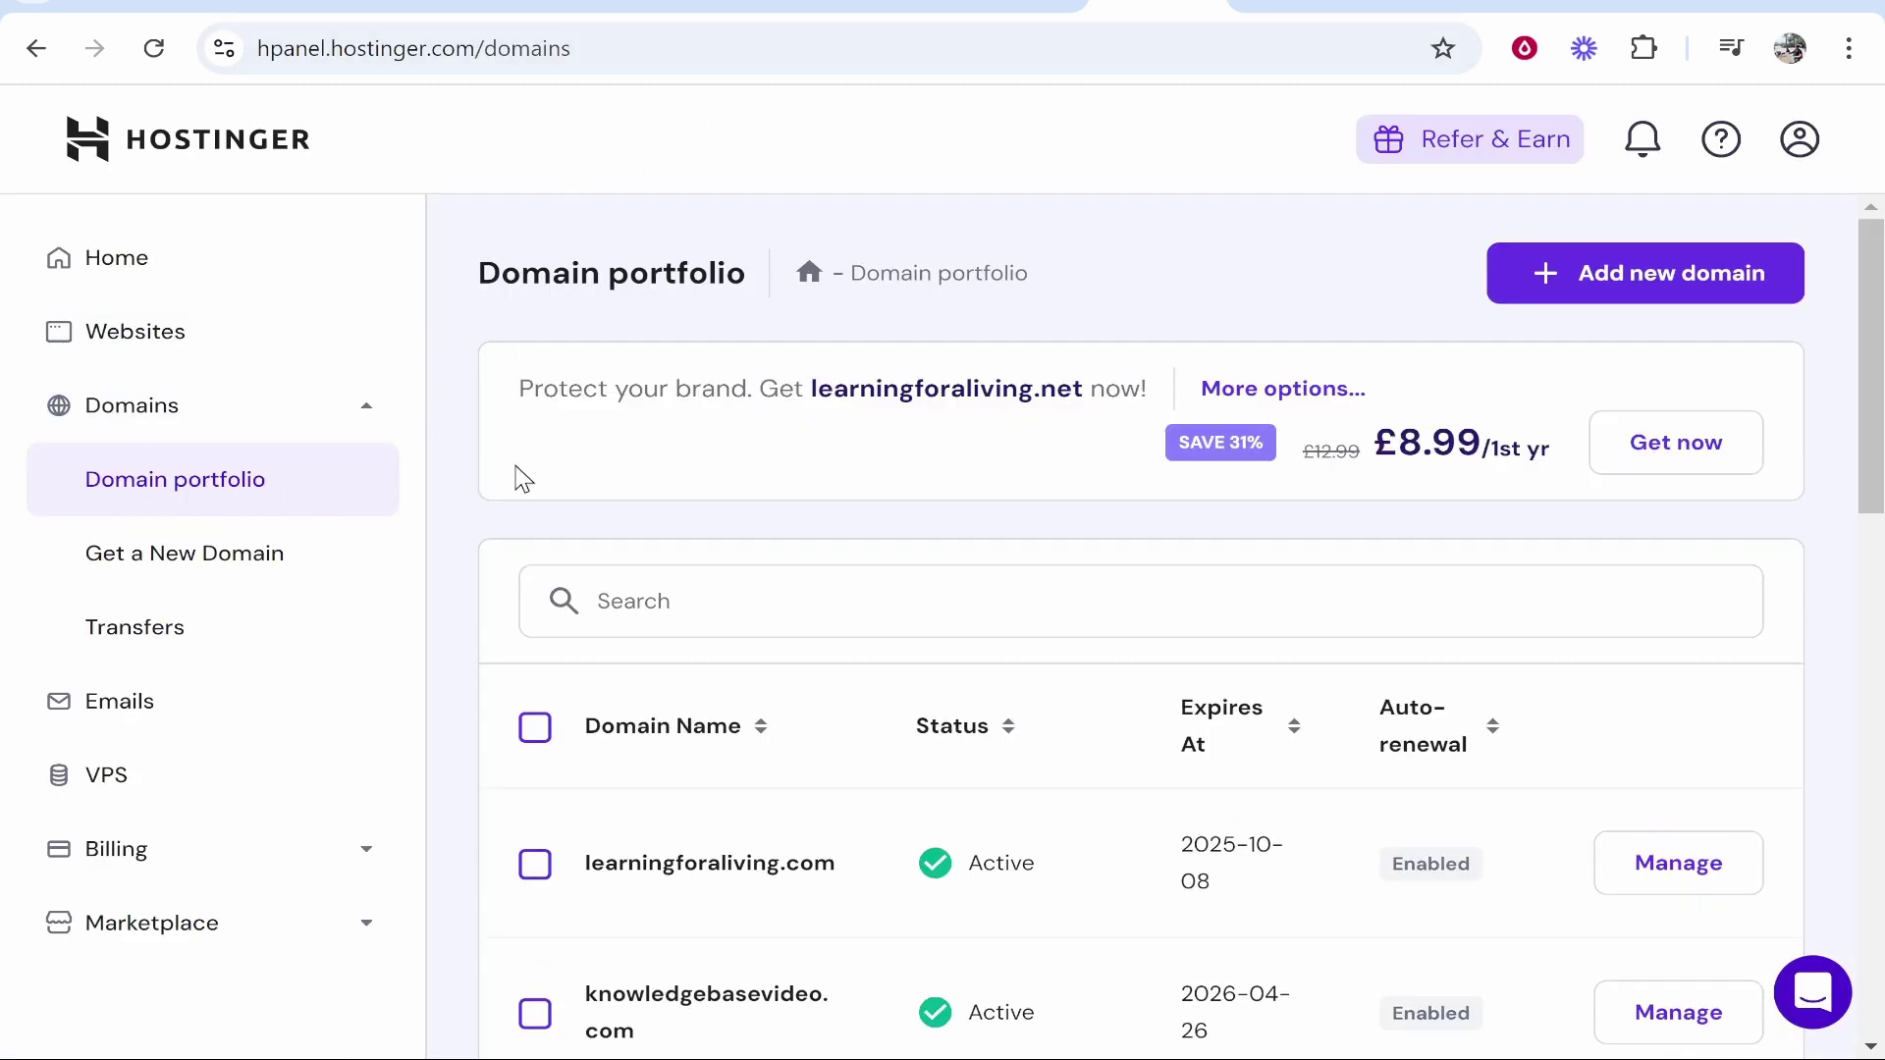
scroll(854, 556, "down", 3)
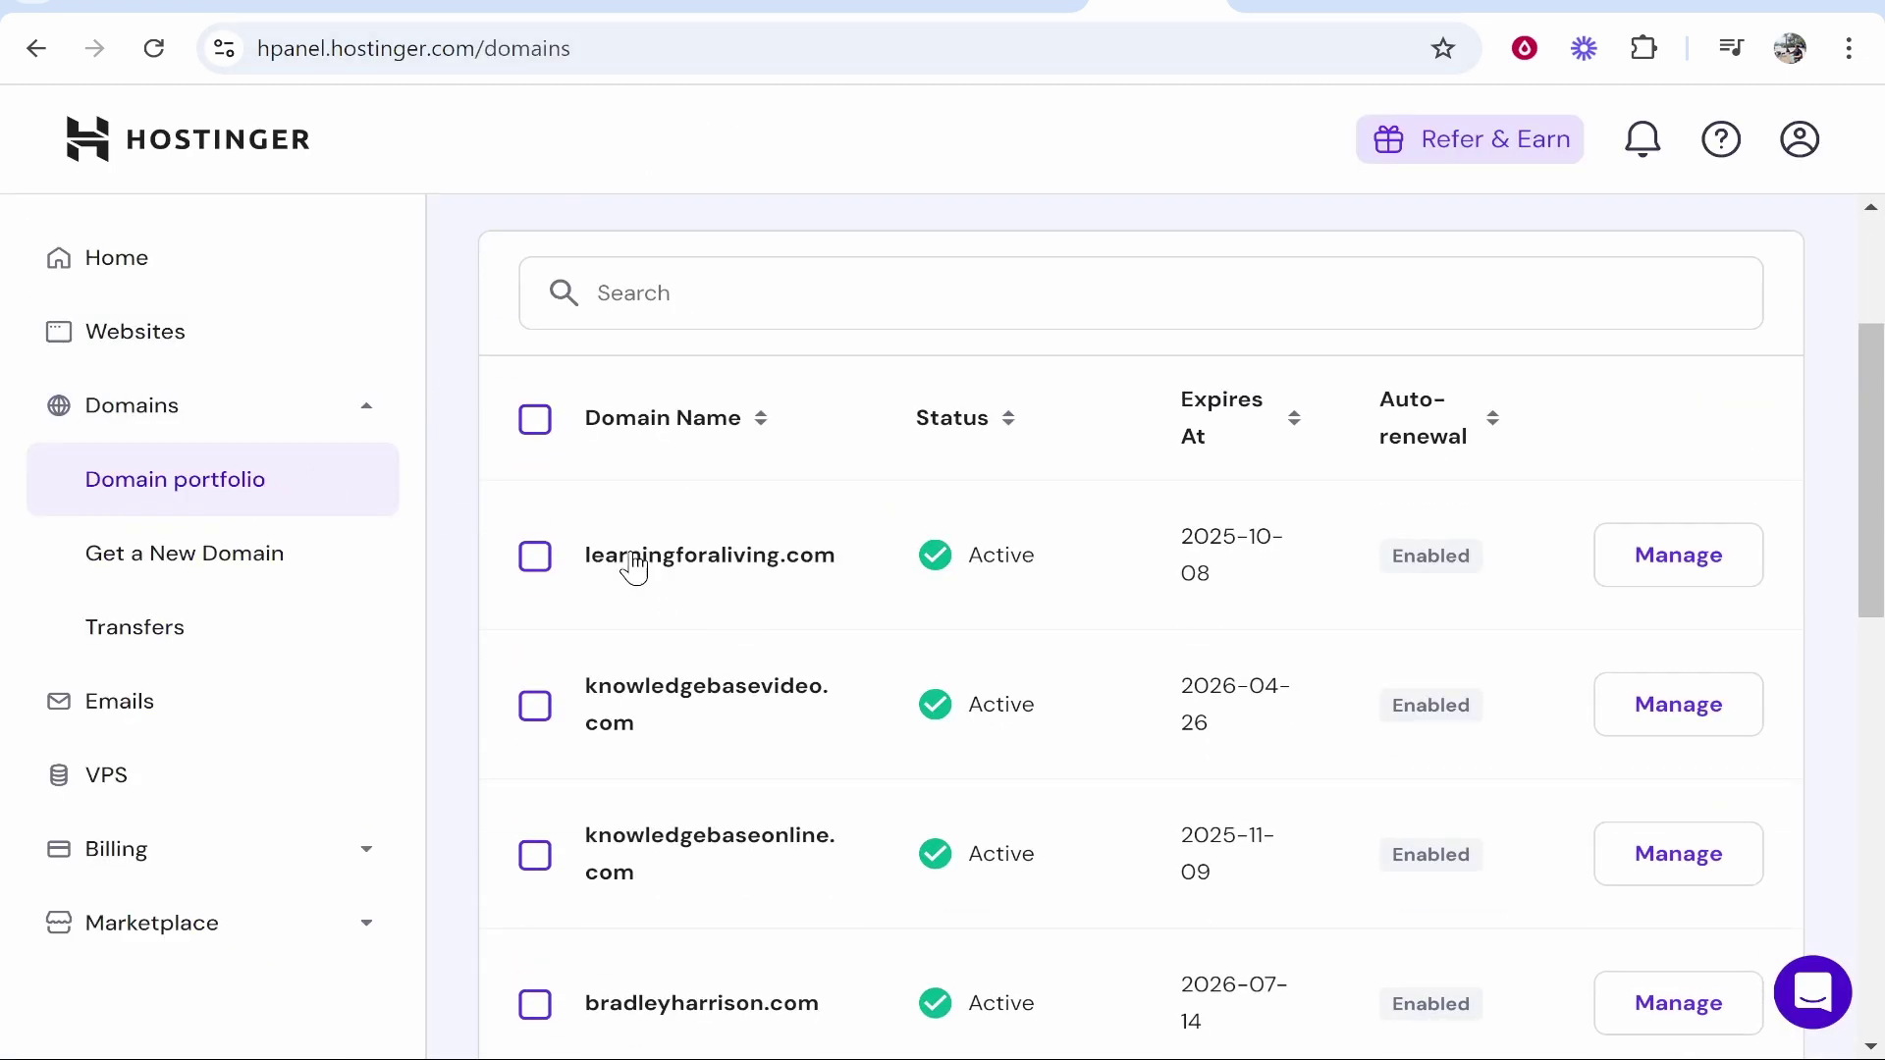
left_click(716, 561)
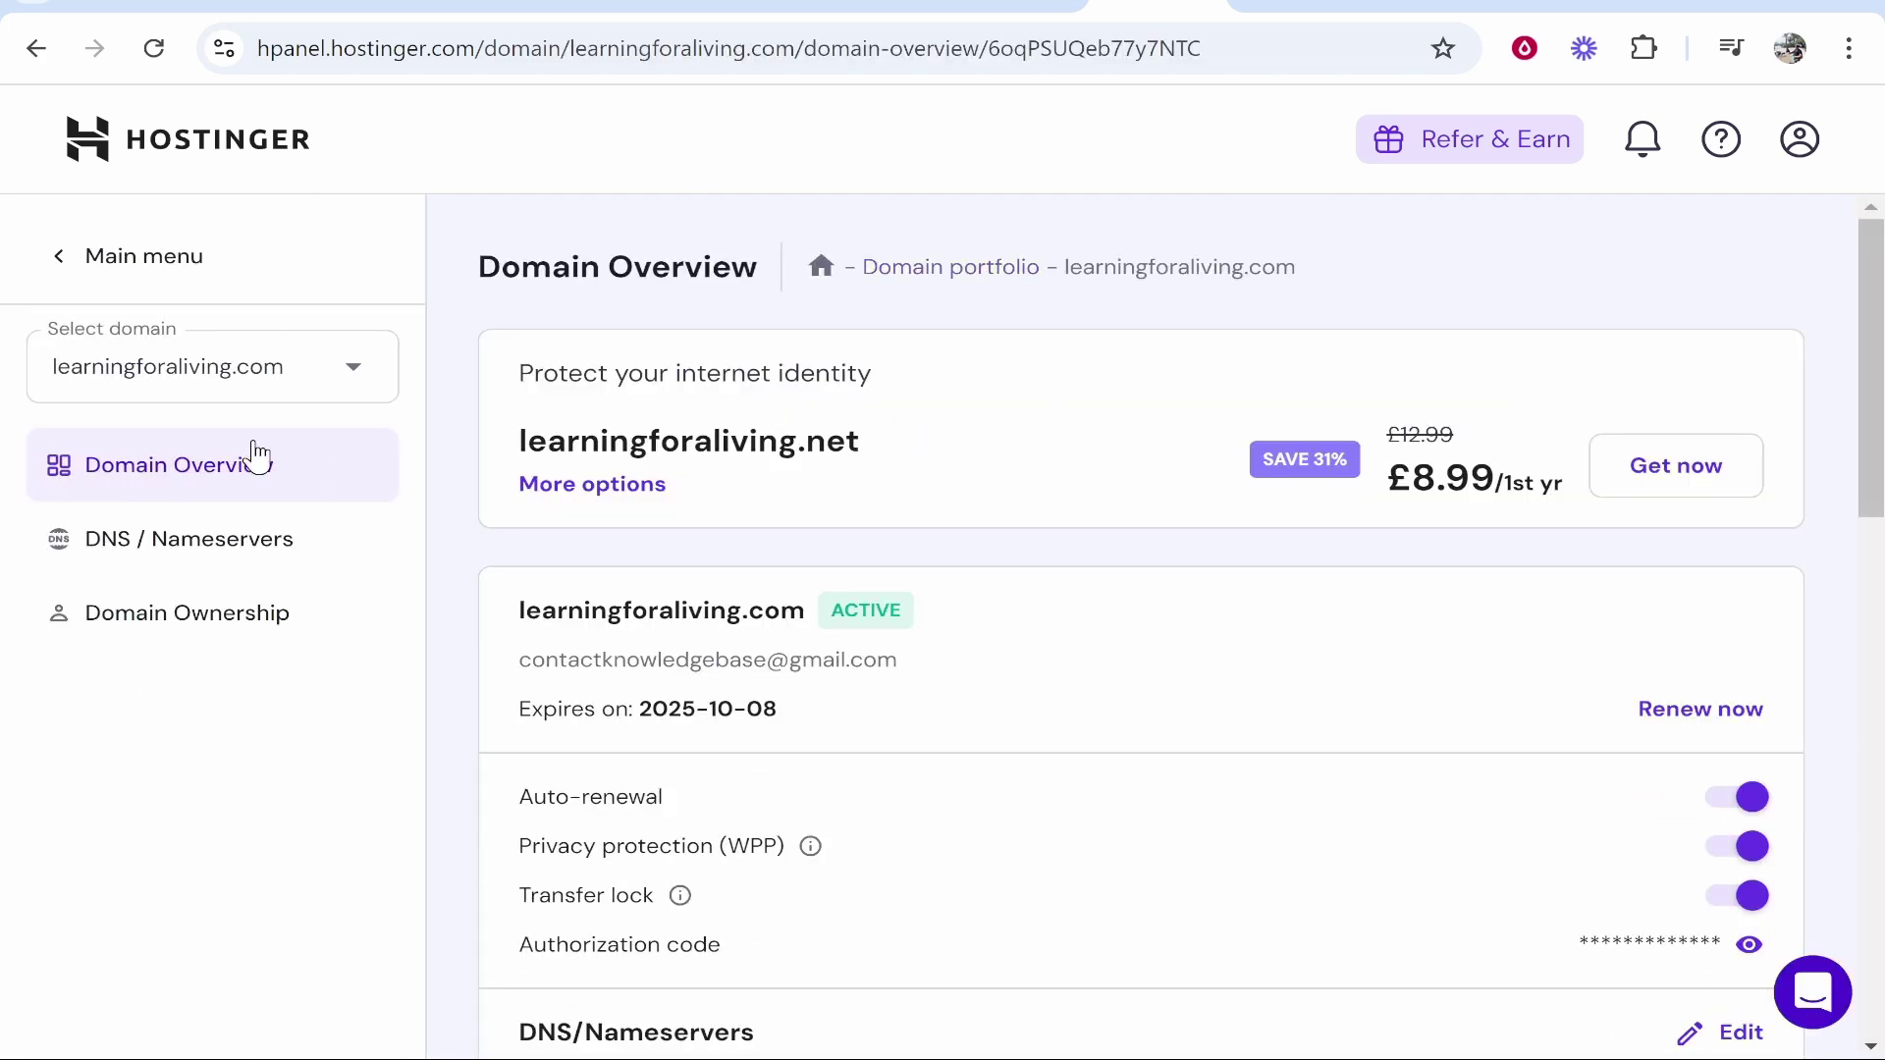
left_click_drag(1337, 273, 1064, 275)
key("ctrl+c")
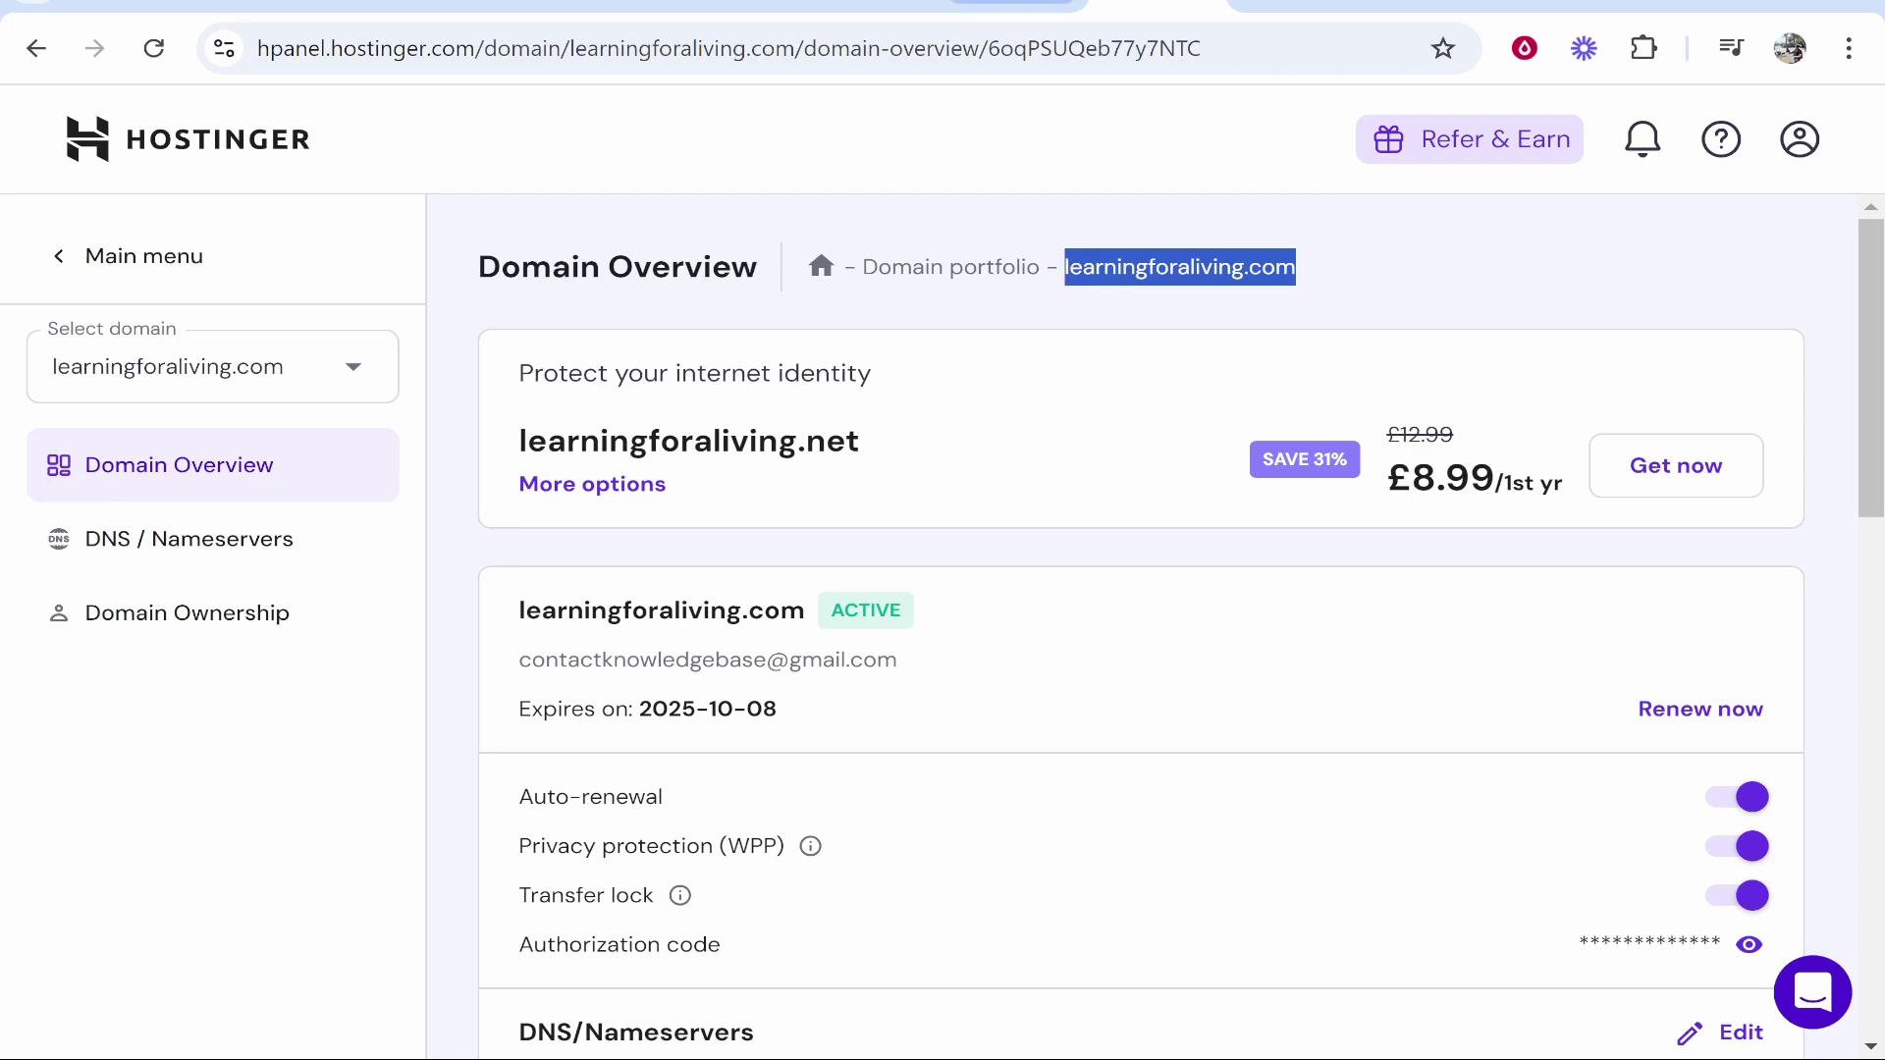
key("ctrl+shift+Tab")
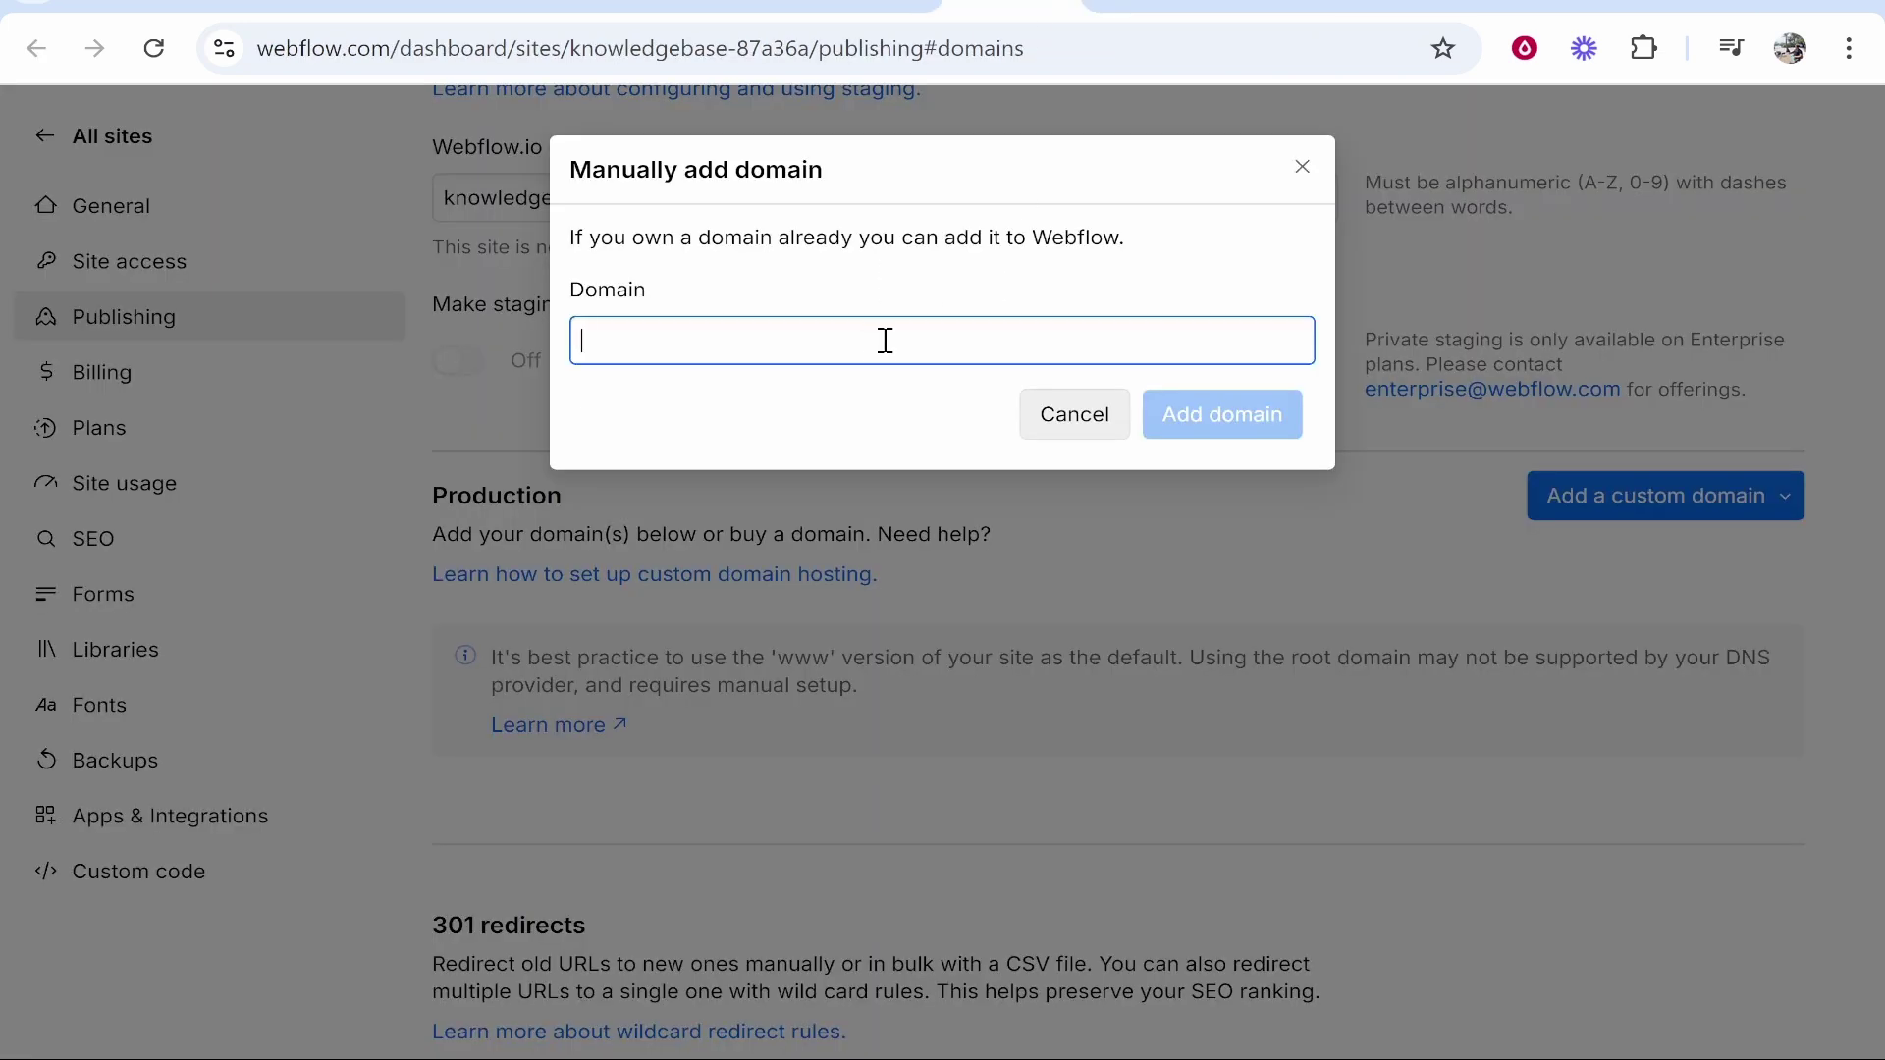
type("www.")
key("ctrl+v")
left_click(1117, 267)
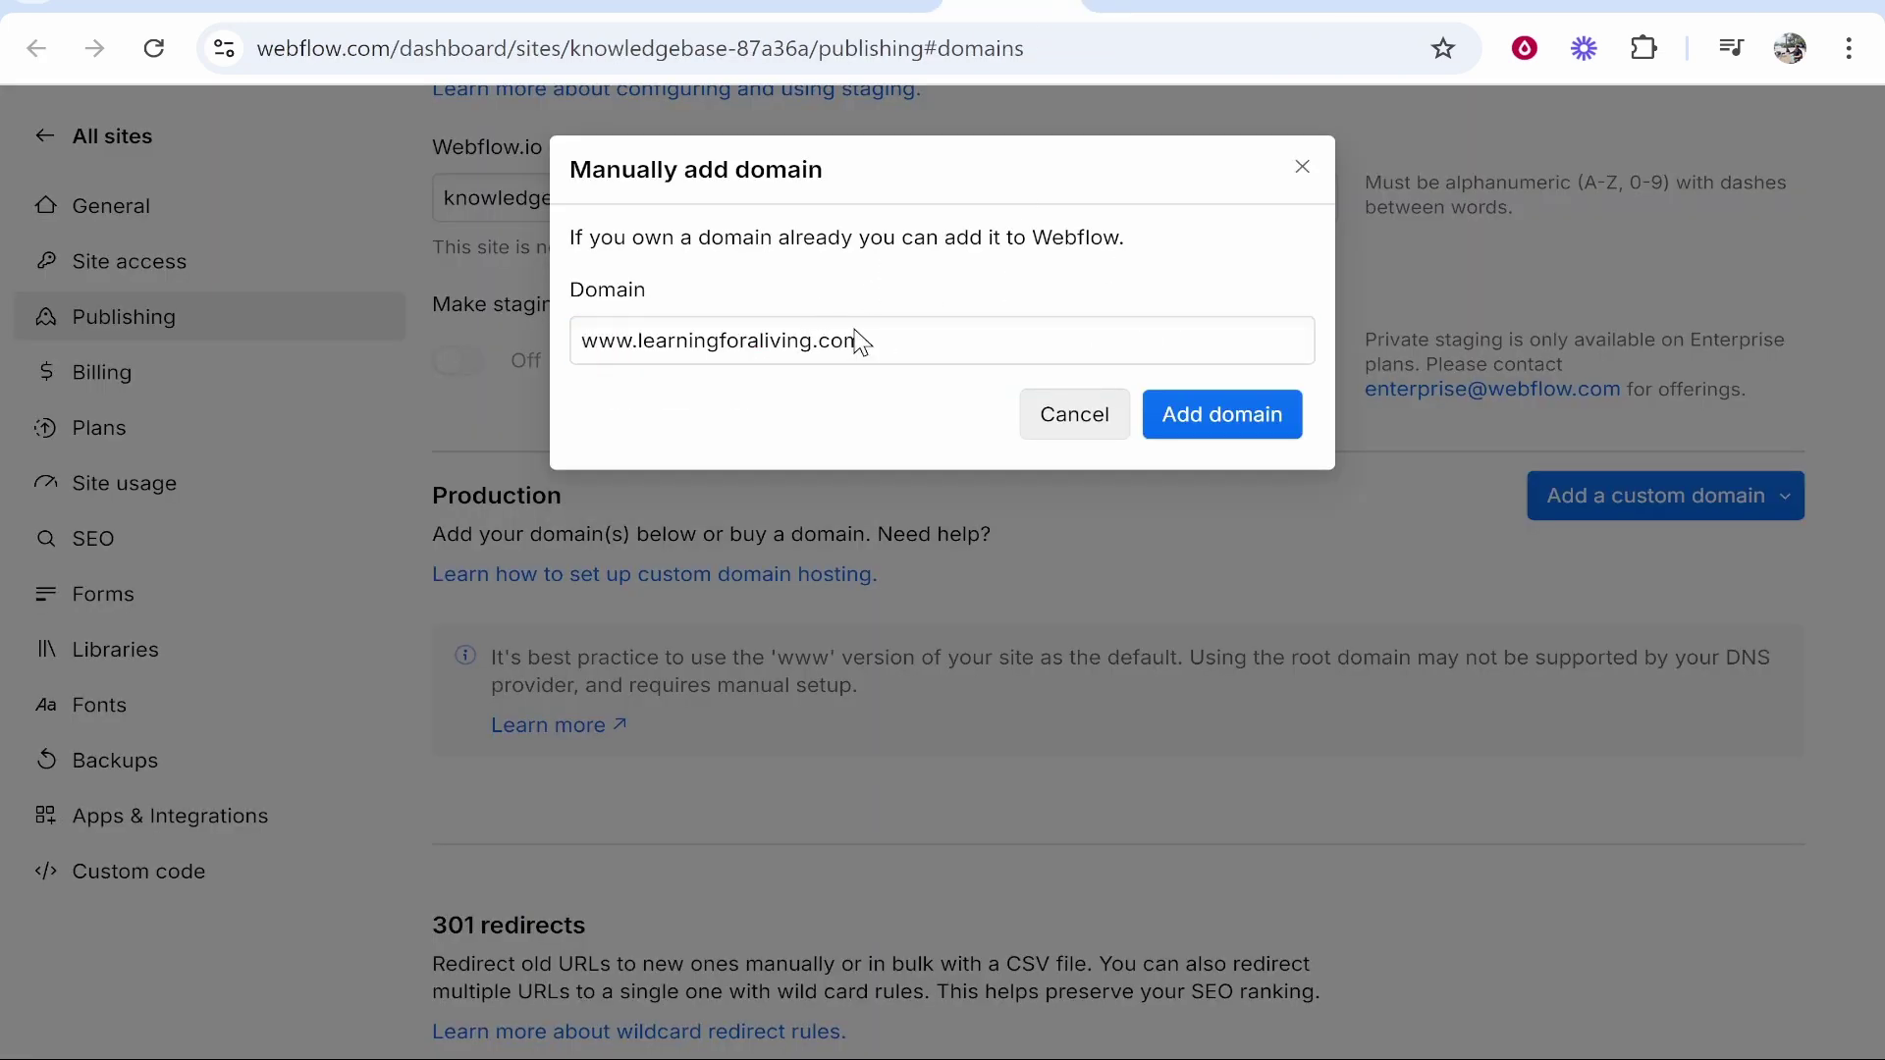
left_click(1245, 426)
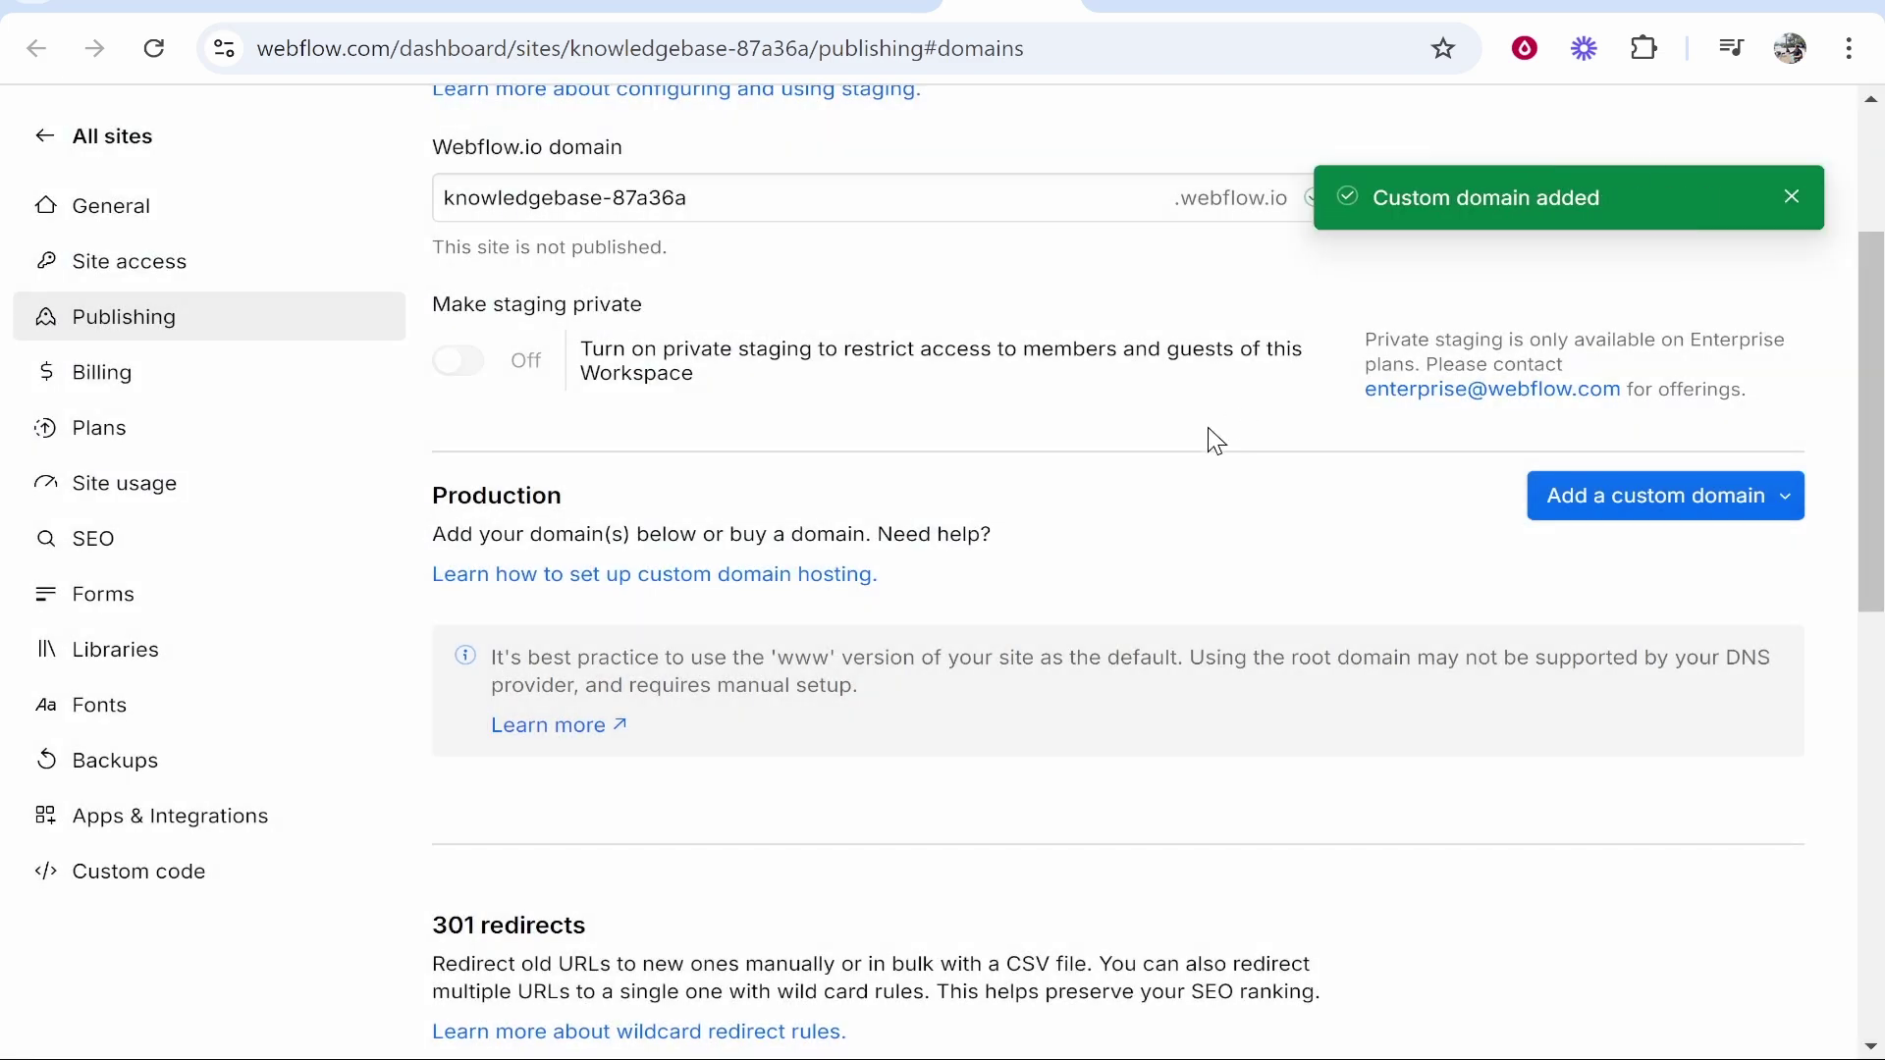
Review the domain's required DNS records, starting with the two A records
scroll(1316, 467, "down", 6)
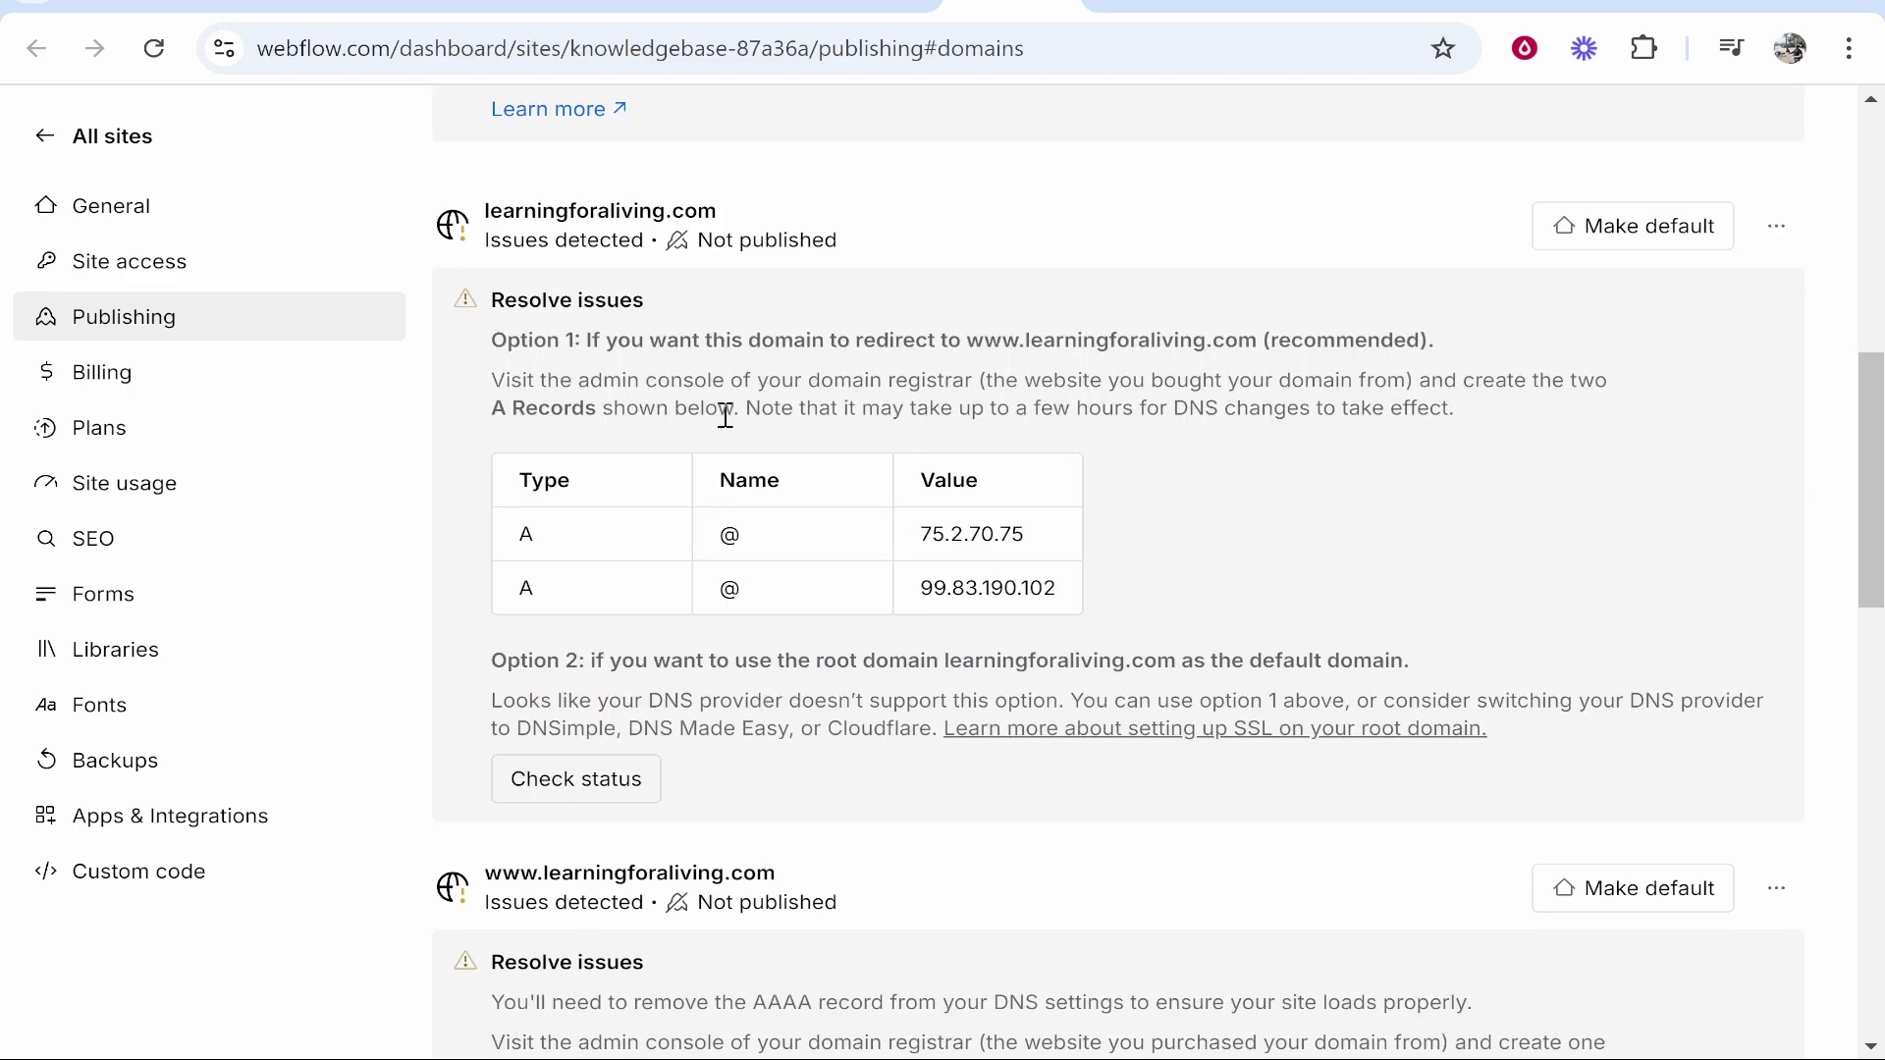
scroll(717, 425, "down", 3)
scroll(716, 429, "up", 5)
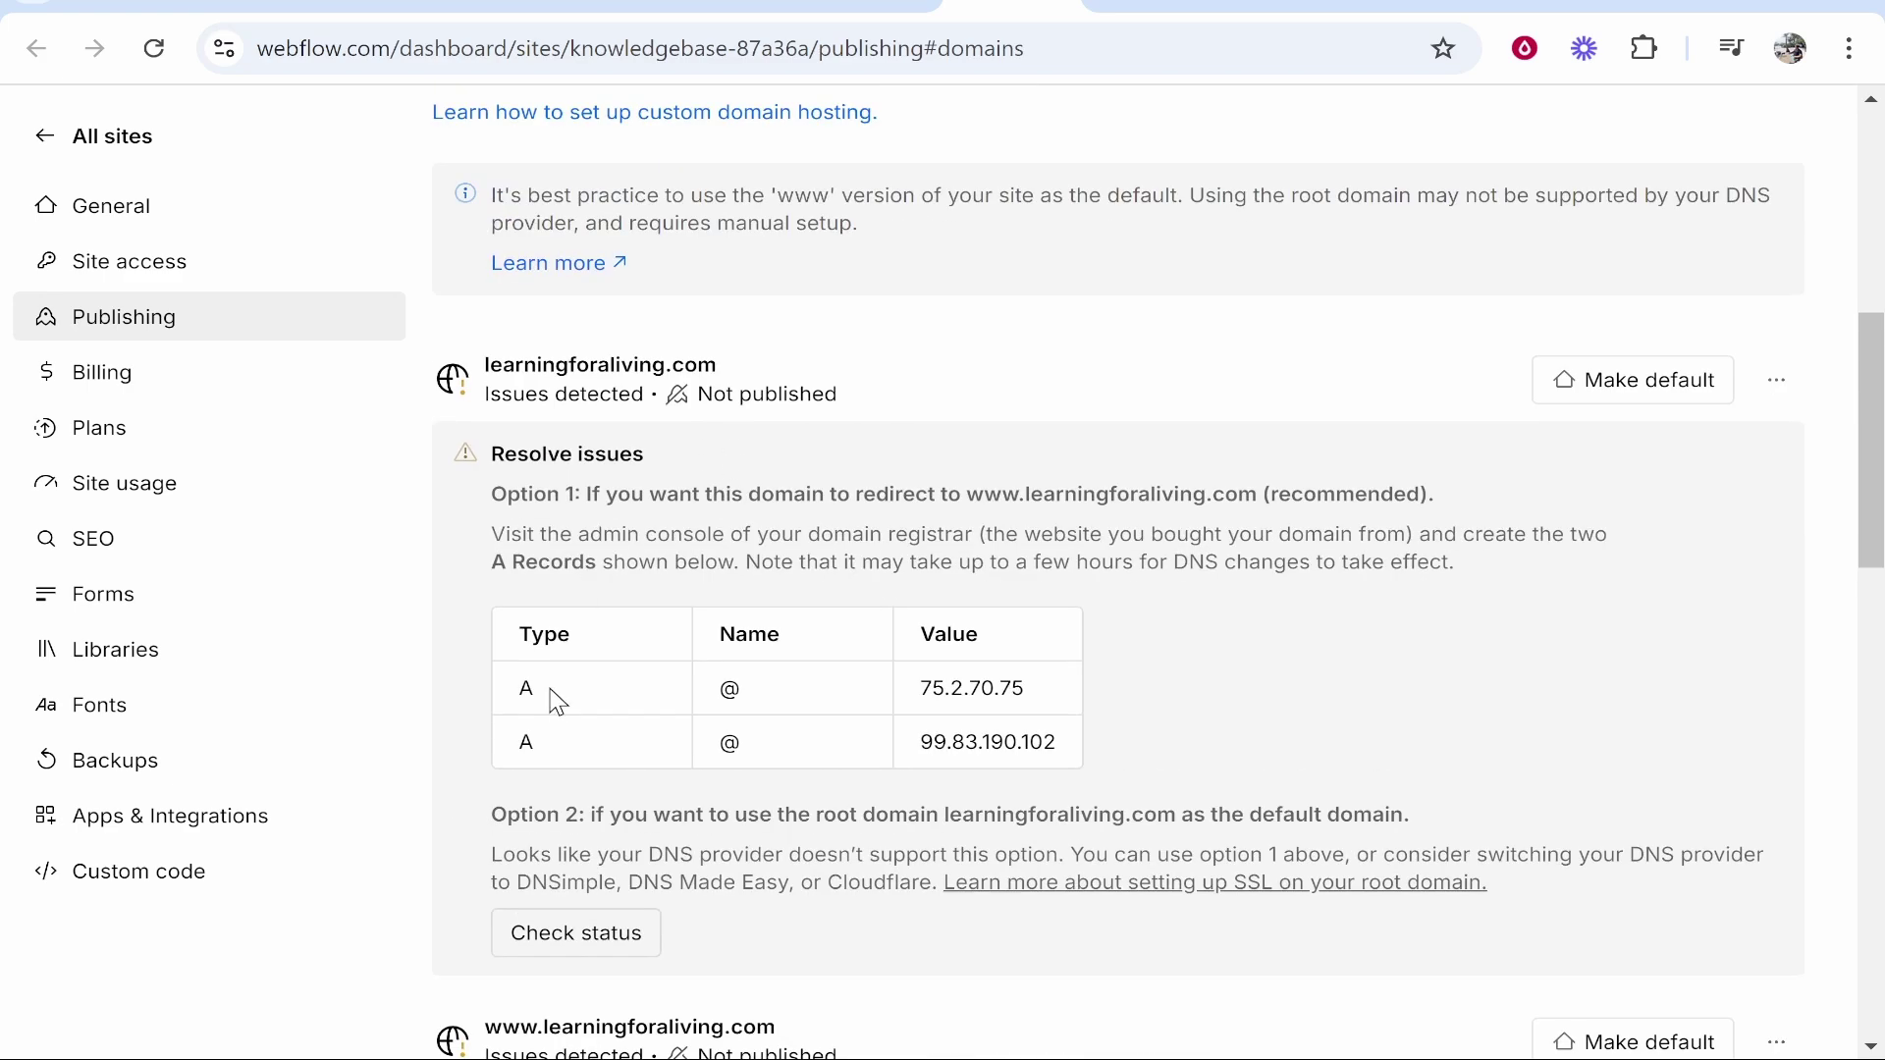
double_click(530, 689)
double_click(528, 742)
Copy the www CNAME target proxy-ssl.webflow.com and switch to Hostinger
scroll(555, 727, "down", 5)
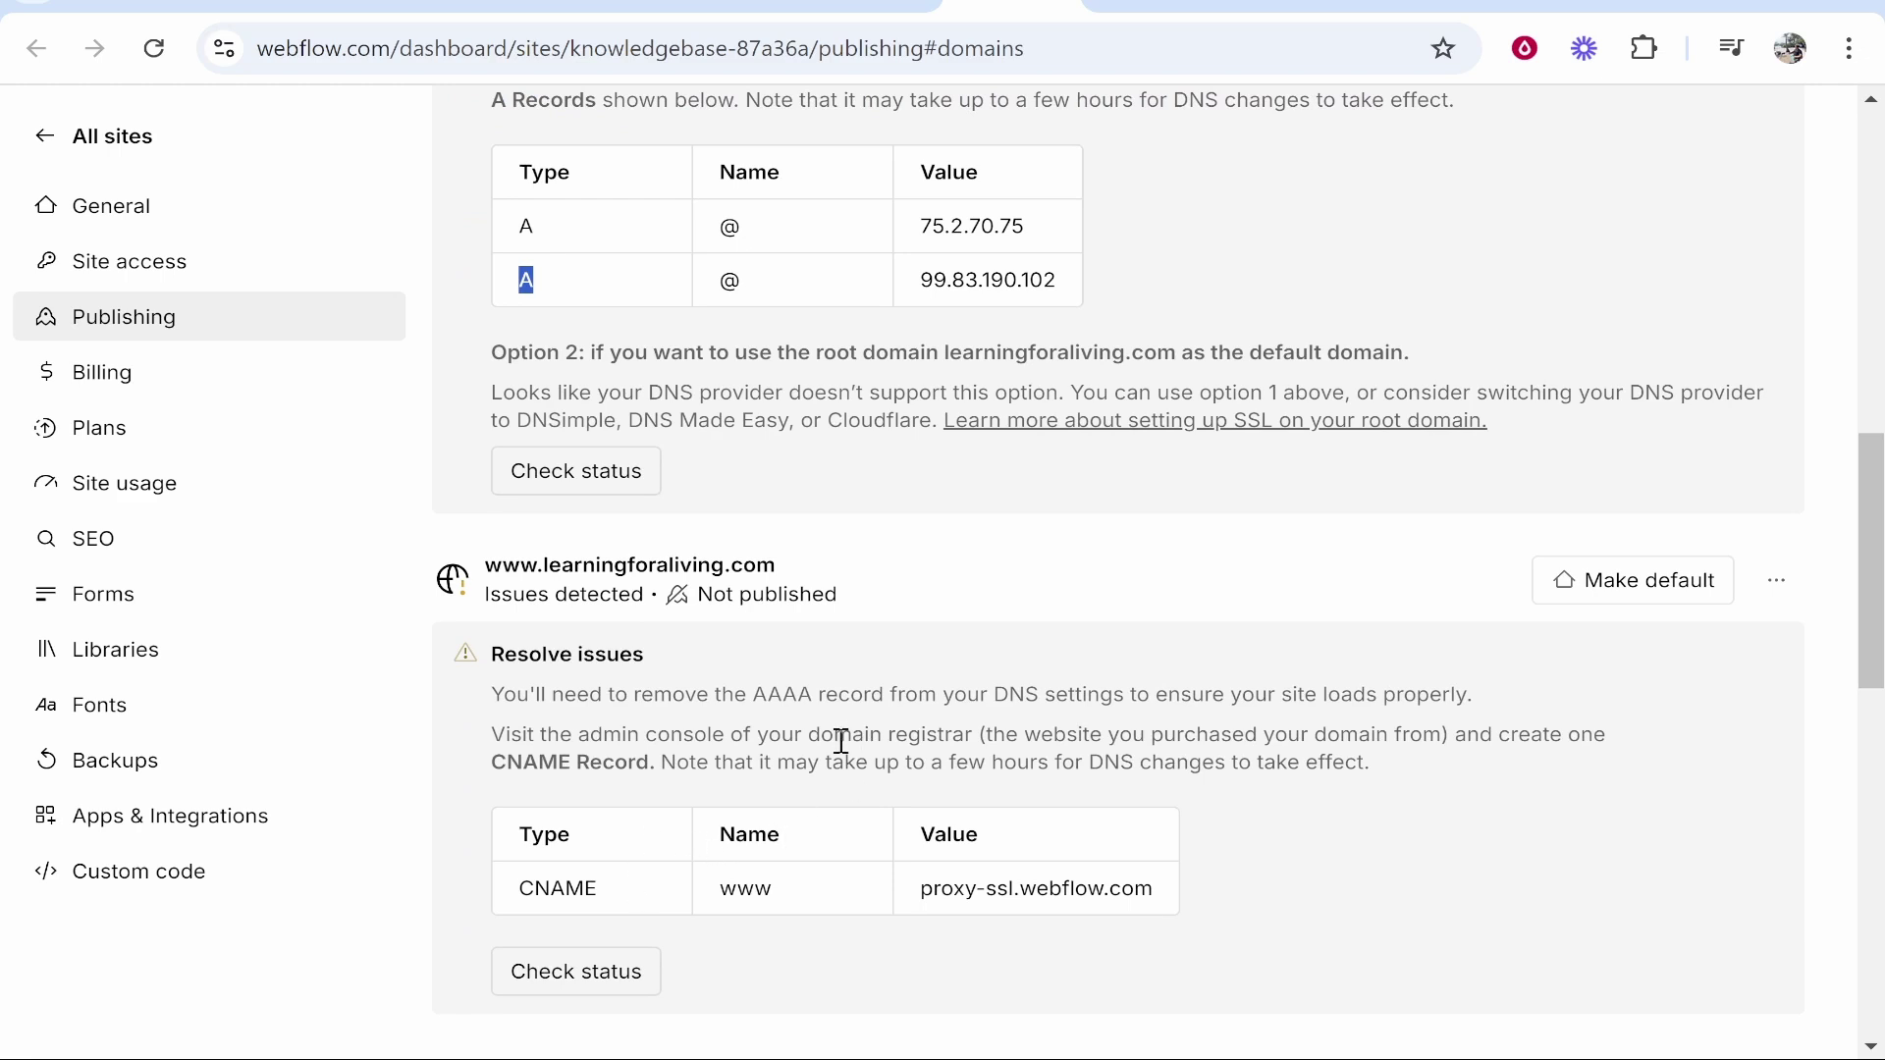
left_click_drag(622, 880, 512, 892)
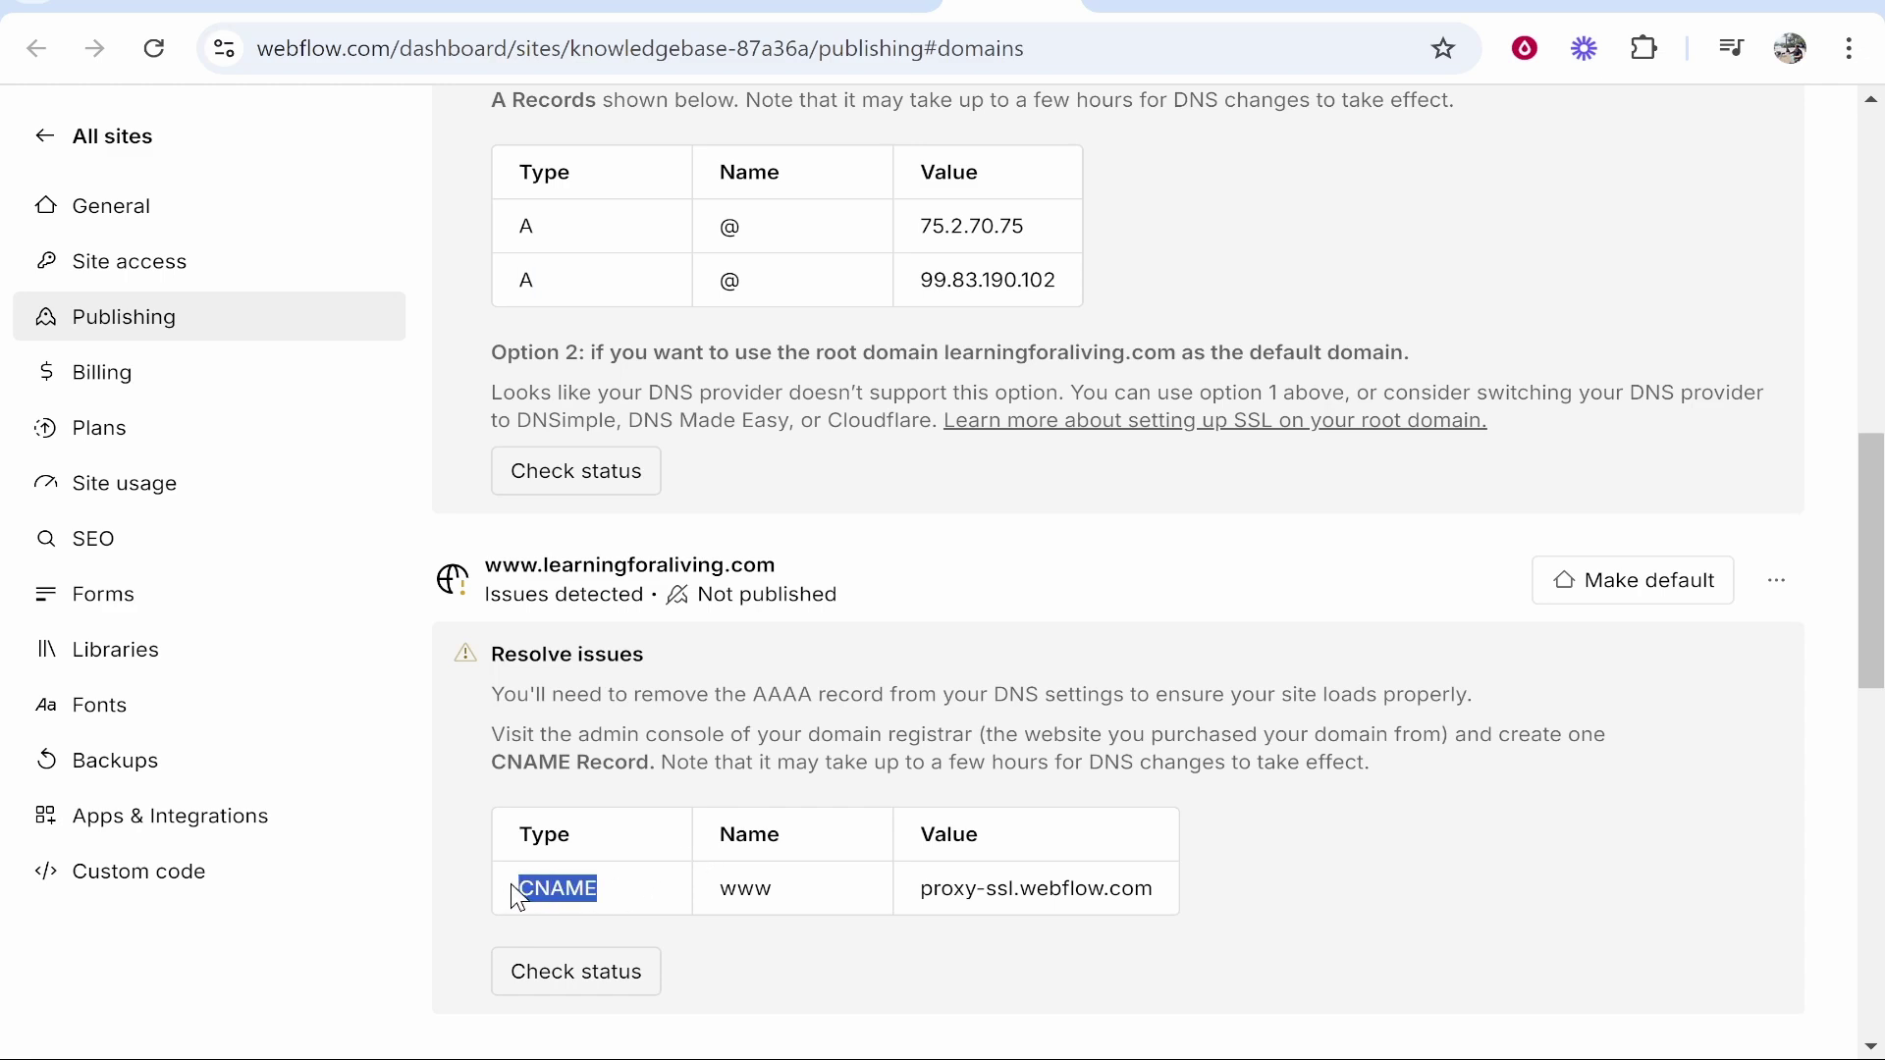
left_click(597, 880)
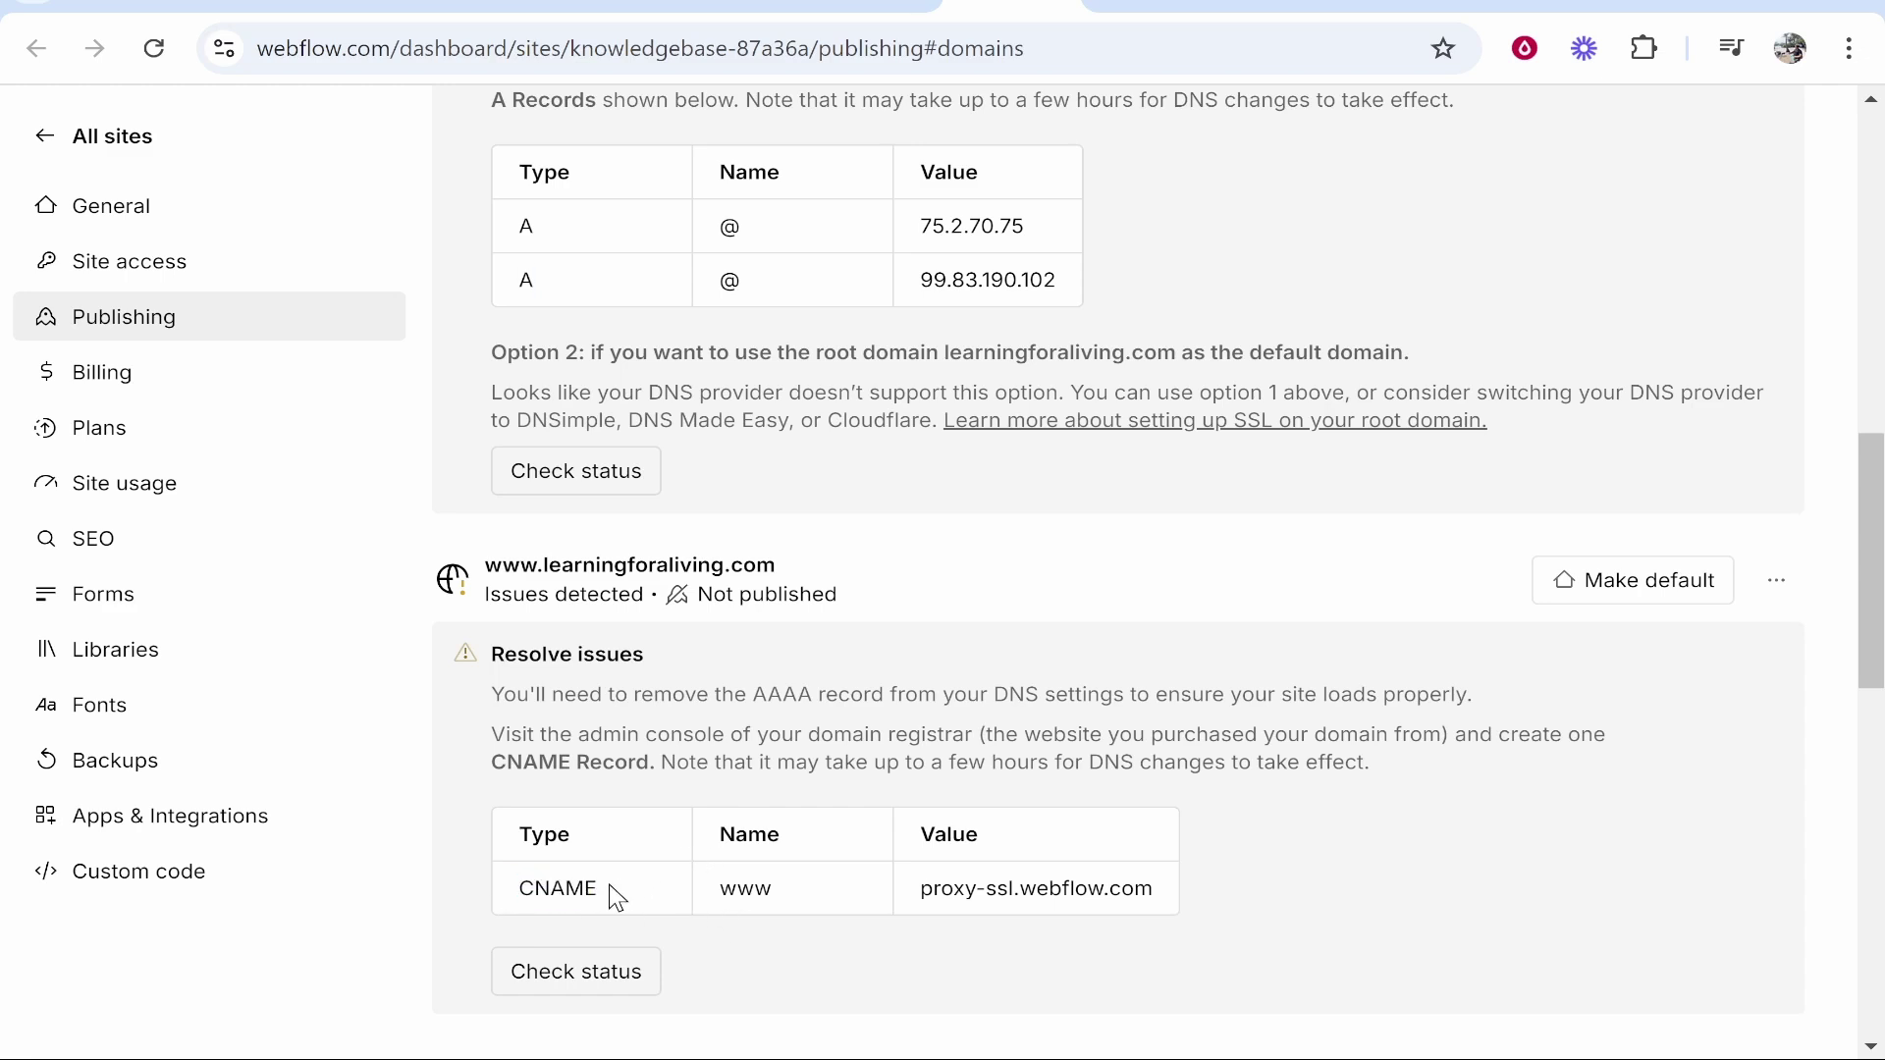
double_click(595, 890)
left_click_drag(778, 890, 709, 893)
left_click_drag(1159, 896, 919, 894)
right_click(938, 889)
left_click(1037, 413)
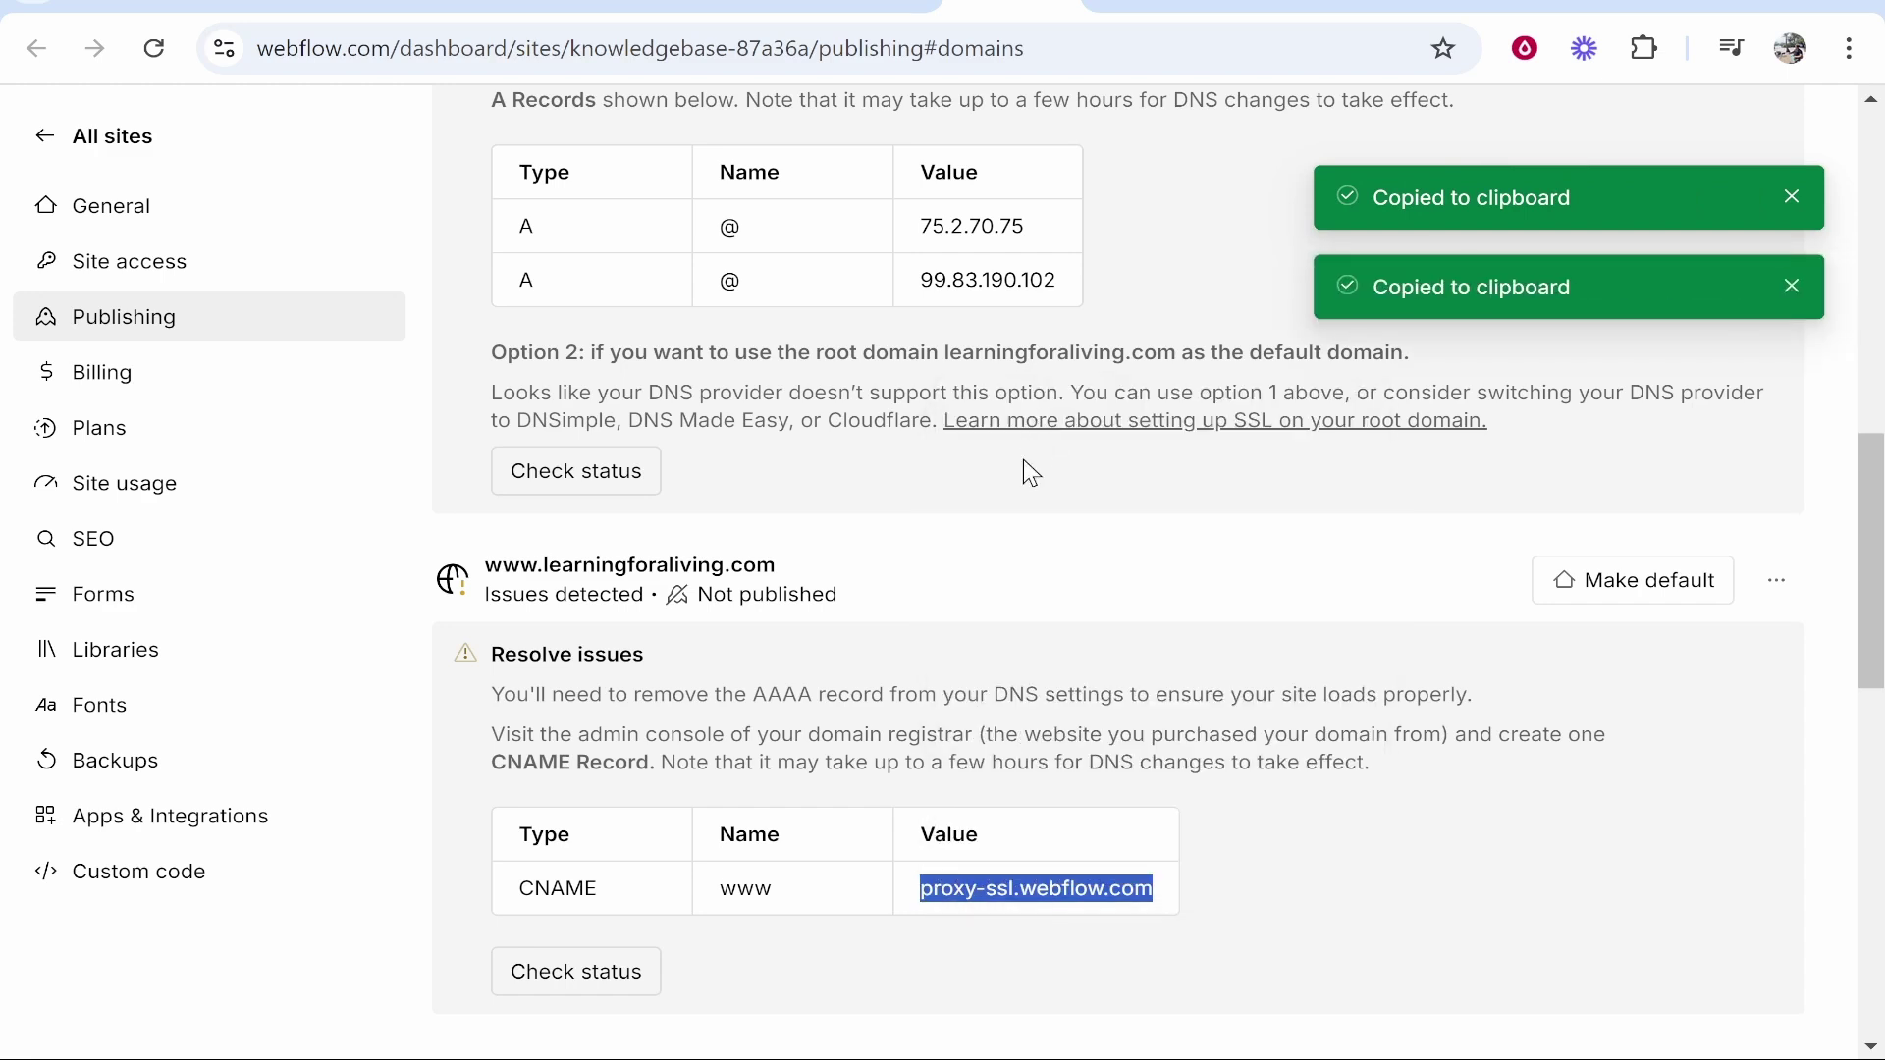
key("ctrl+Tab")
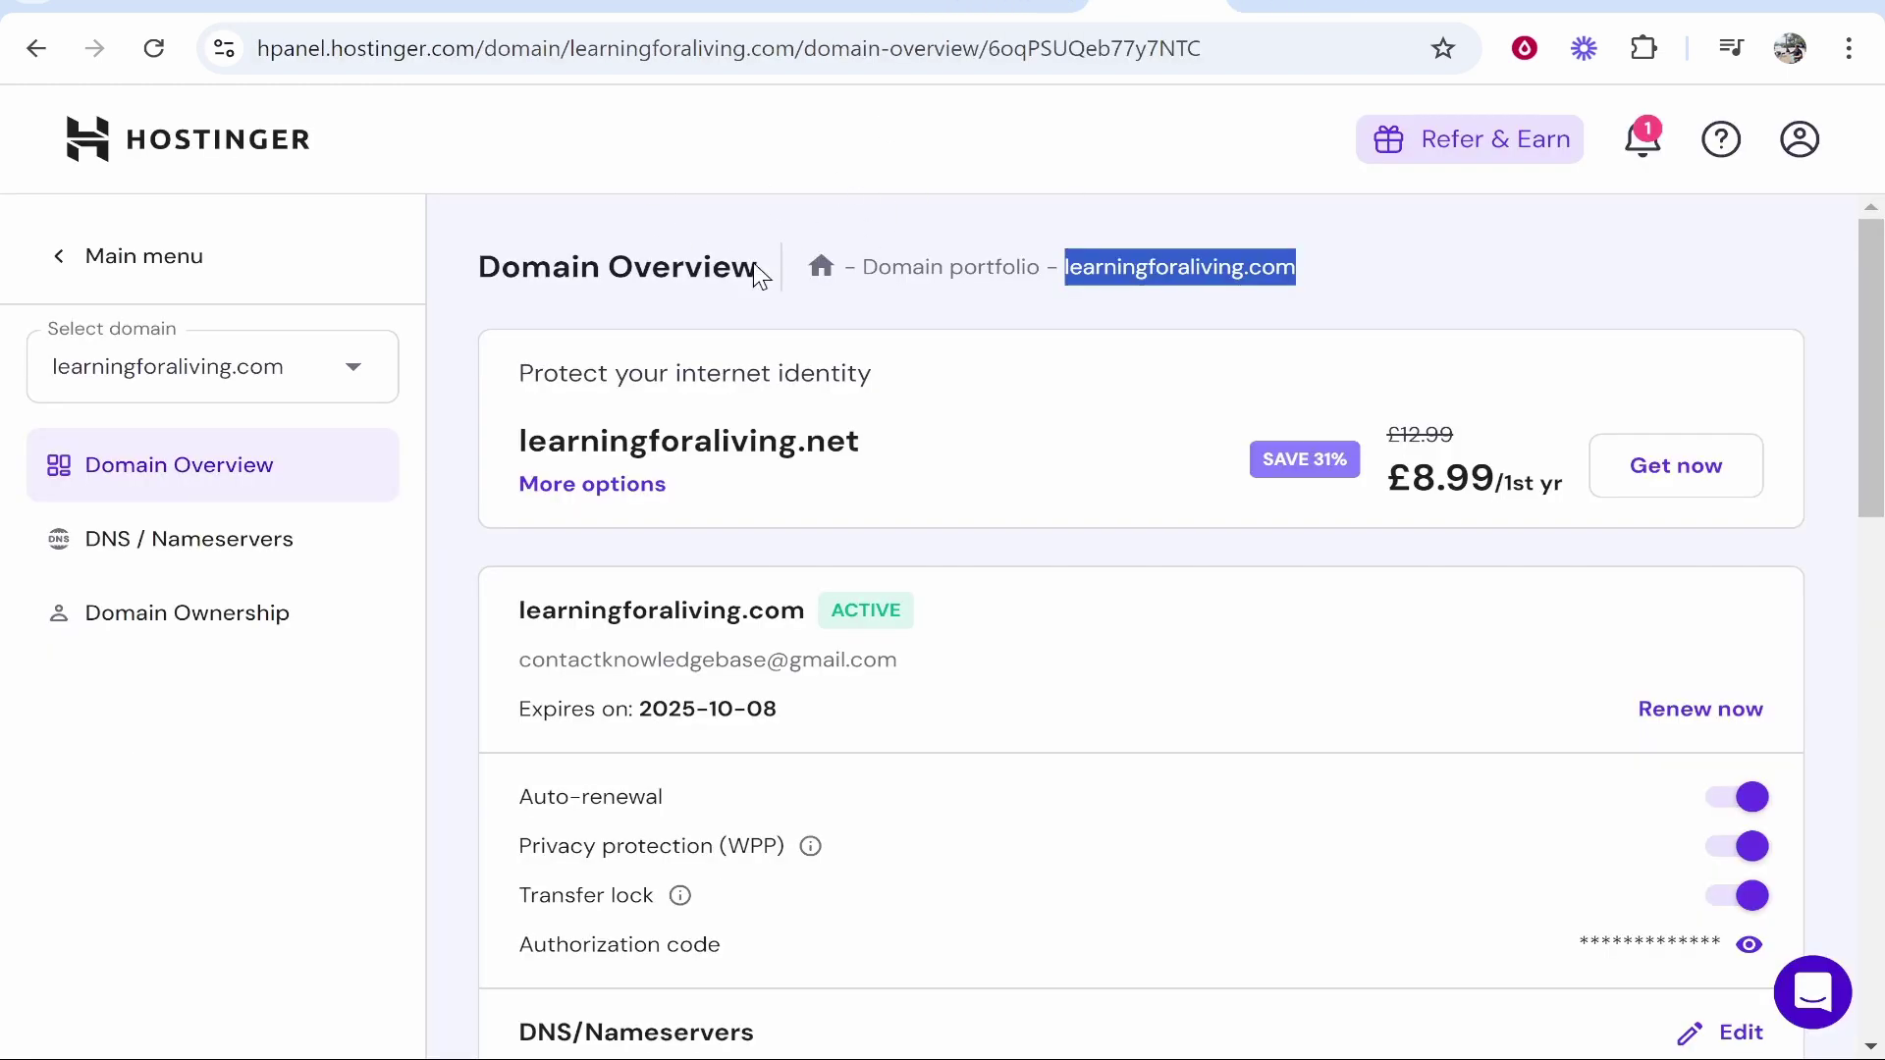
Open learningforaliving.com's DNS records in hPanel and review the existing entries
left_click(113, 553)
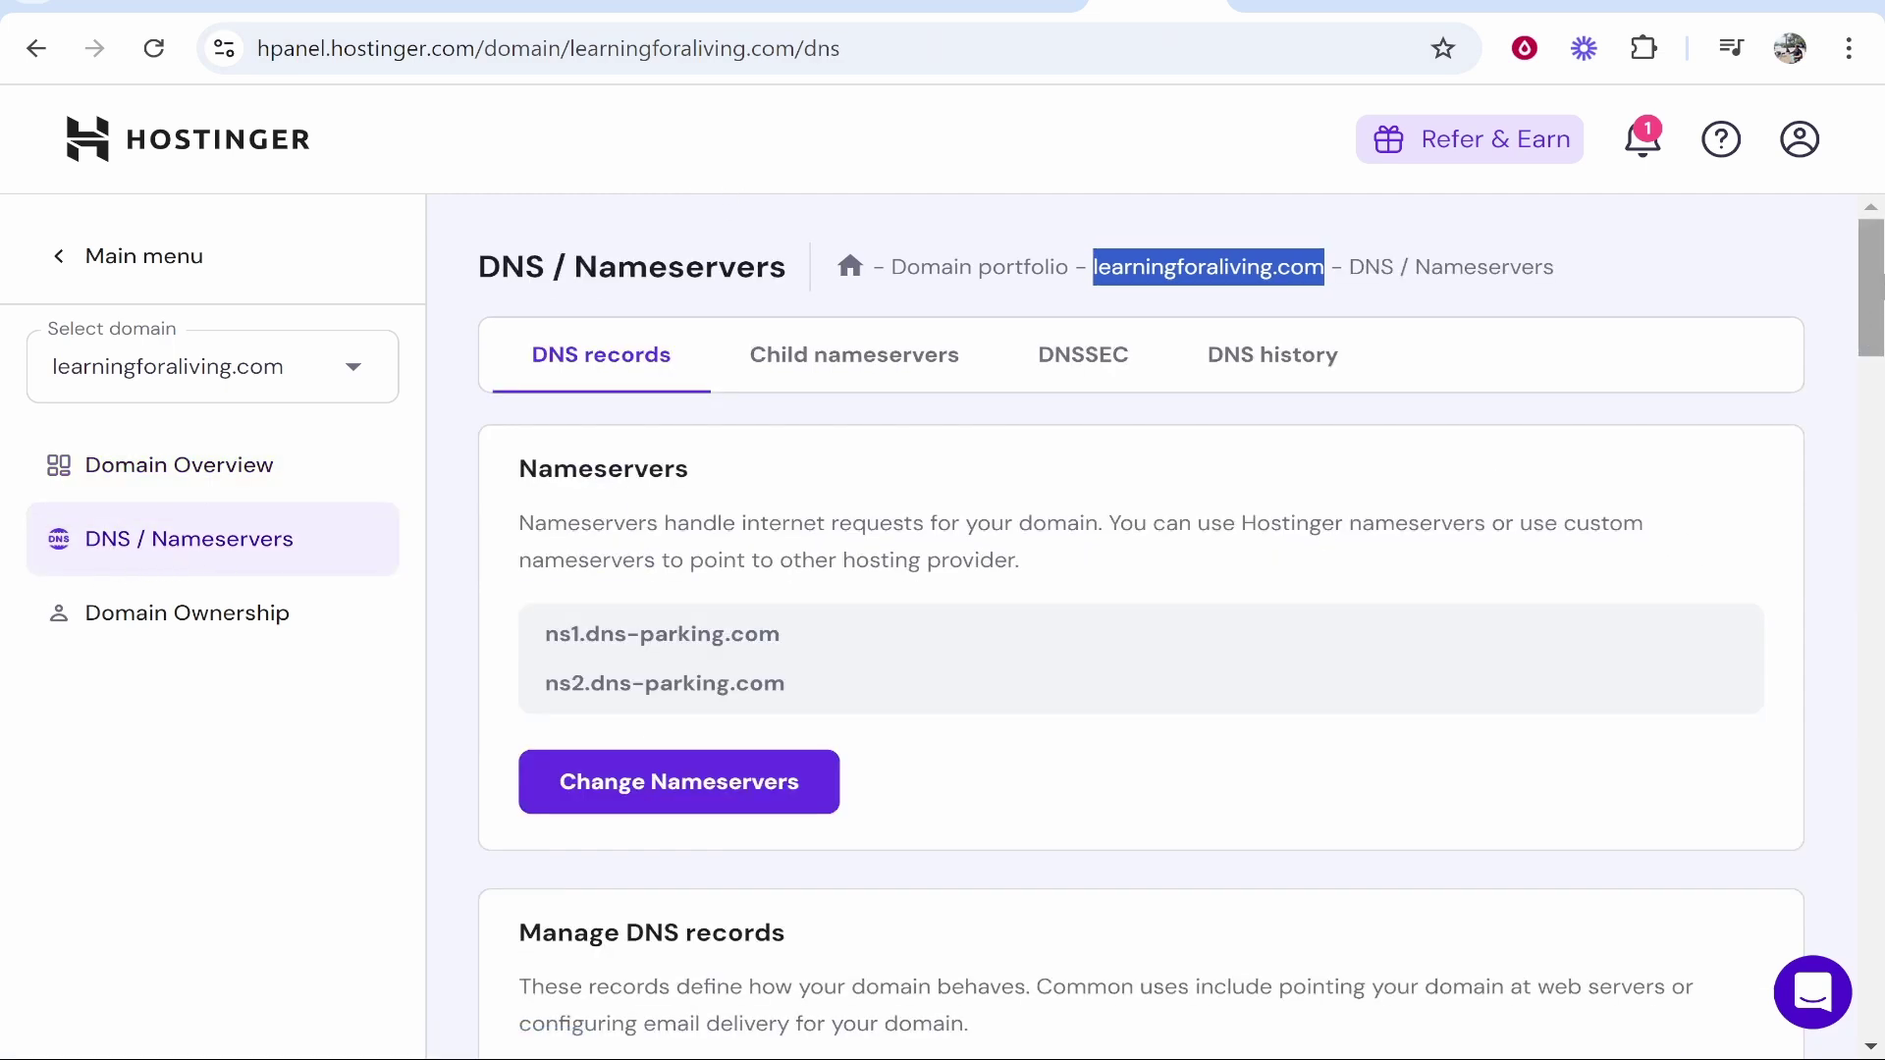
scroll(1695, 546, "down", 8)
scroll(989, 480, "down", 1)
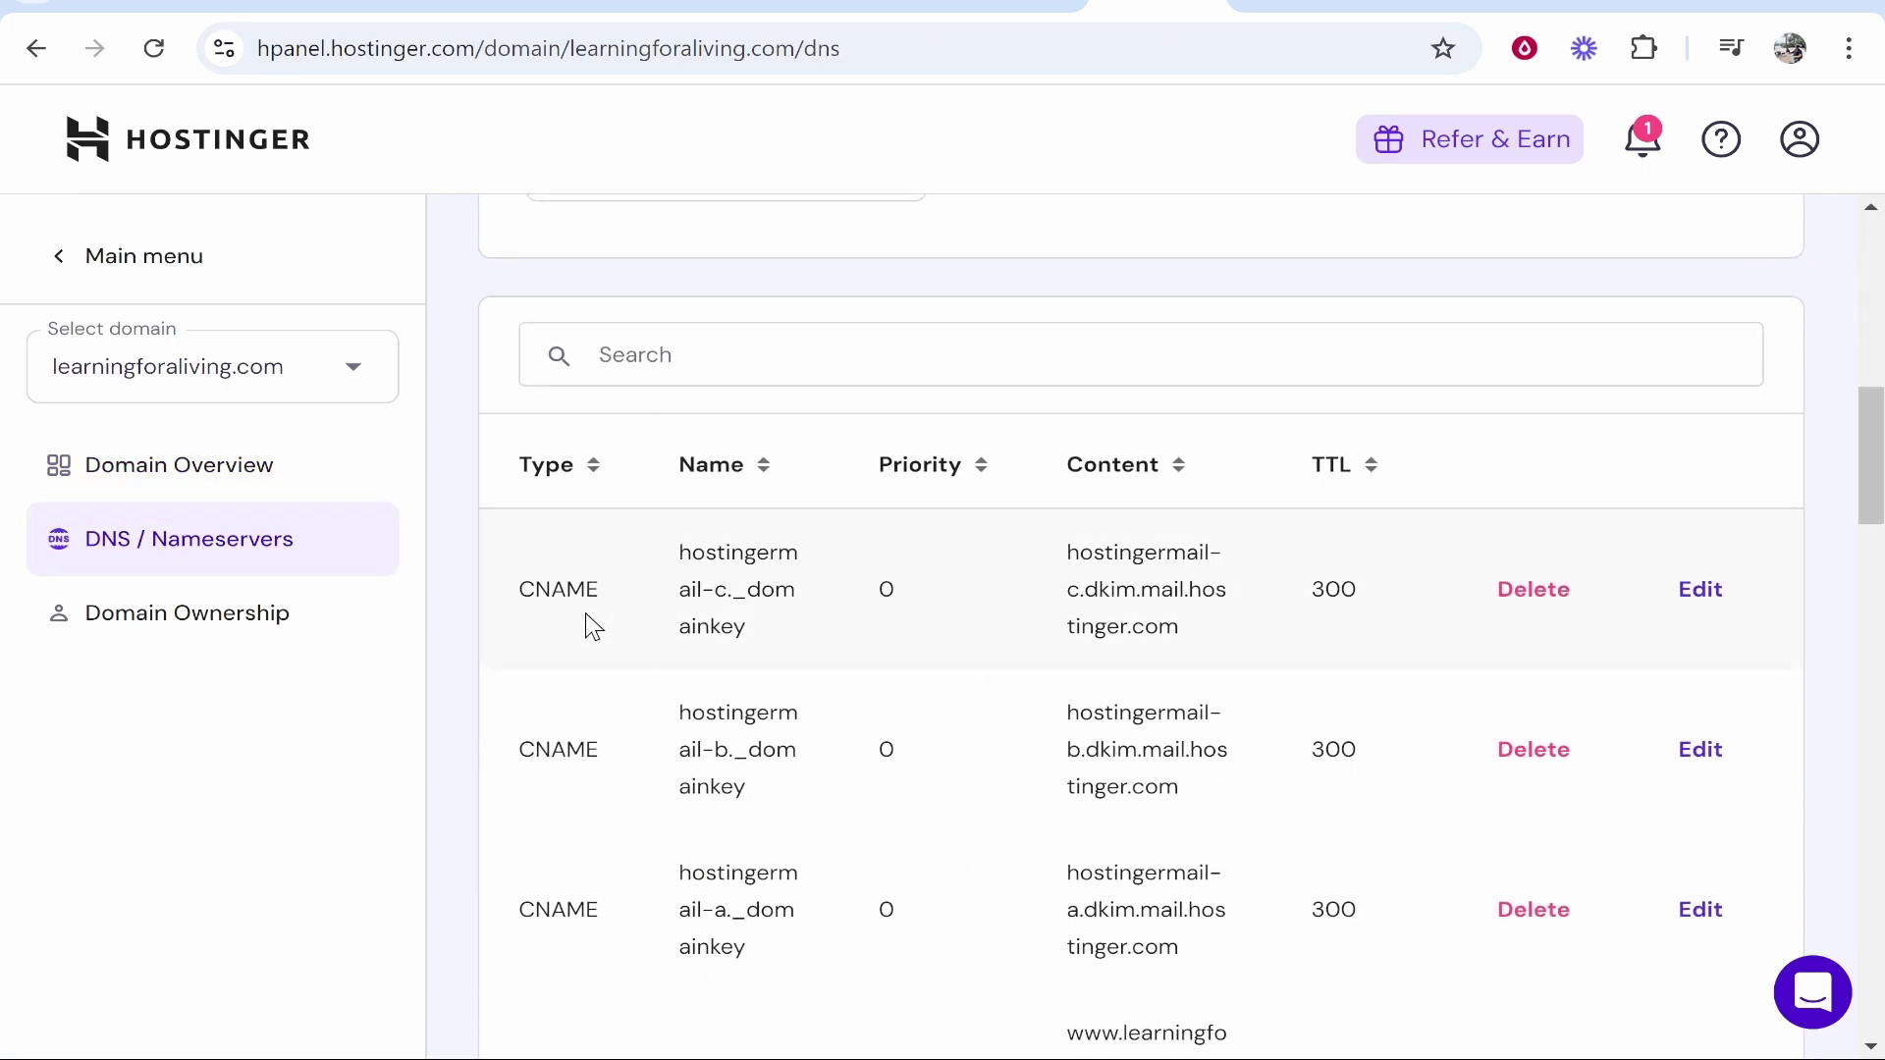
scroll(659, 514, "down", 2)
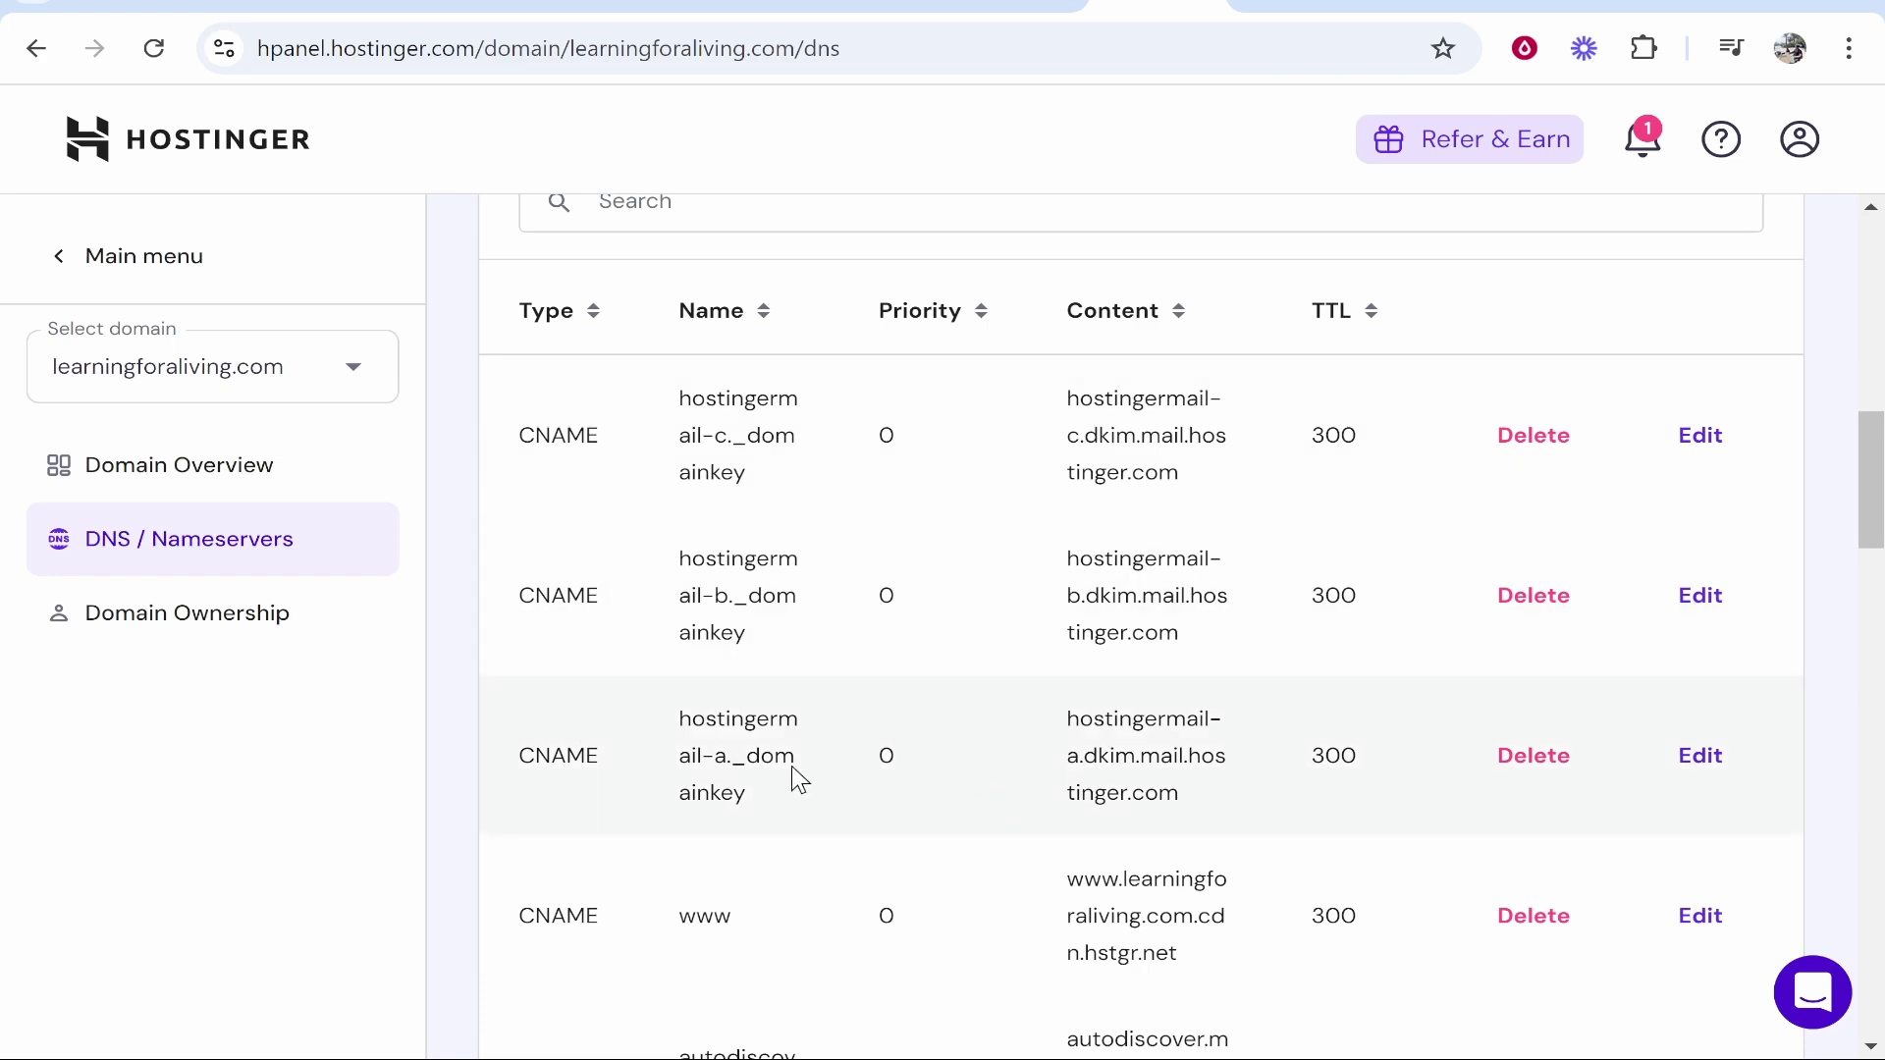
scroll(800, 780, "up", 10)
scroll(905, 837, "down", 6)
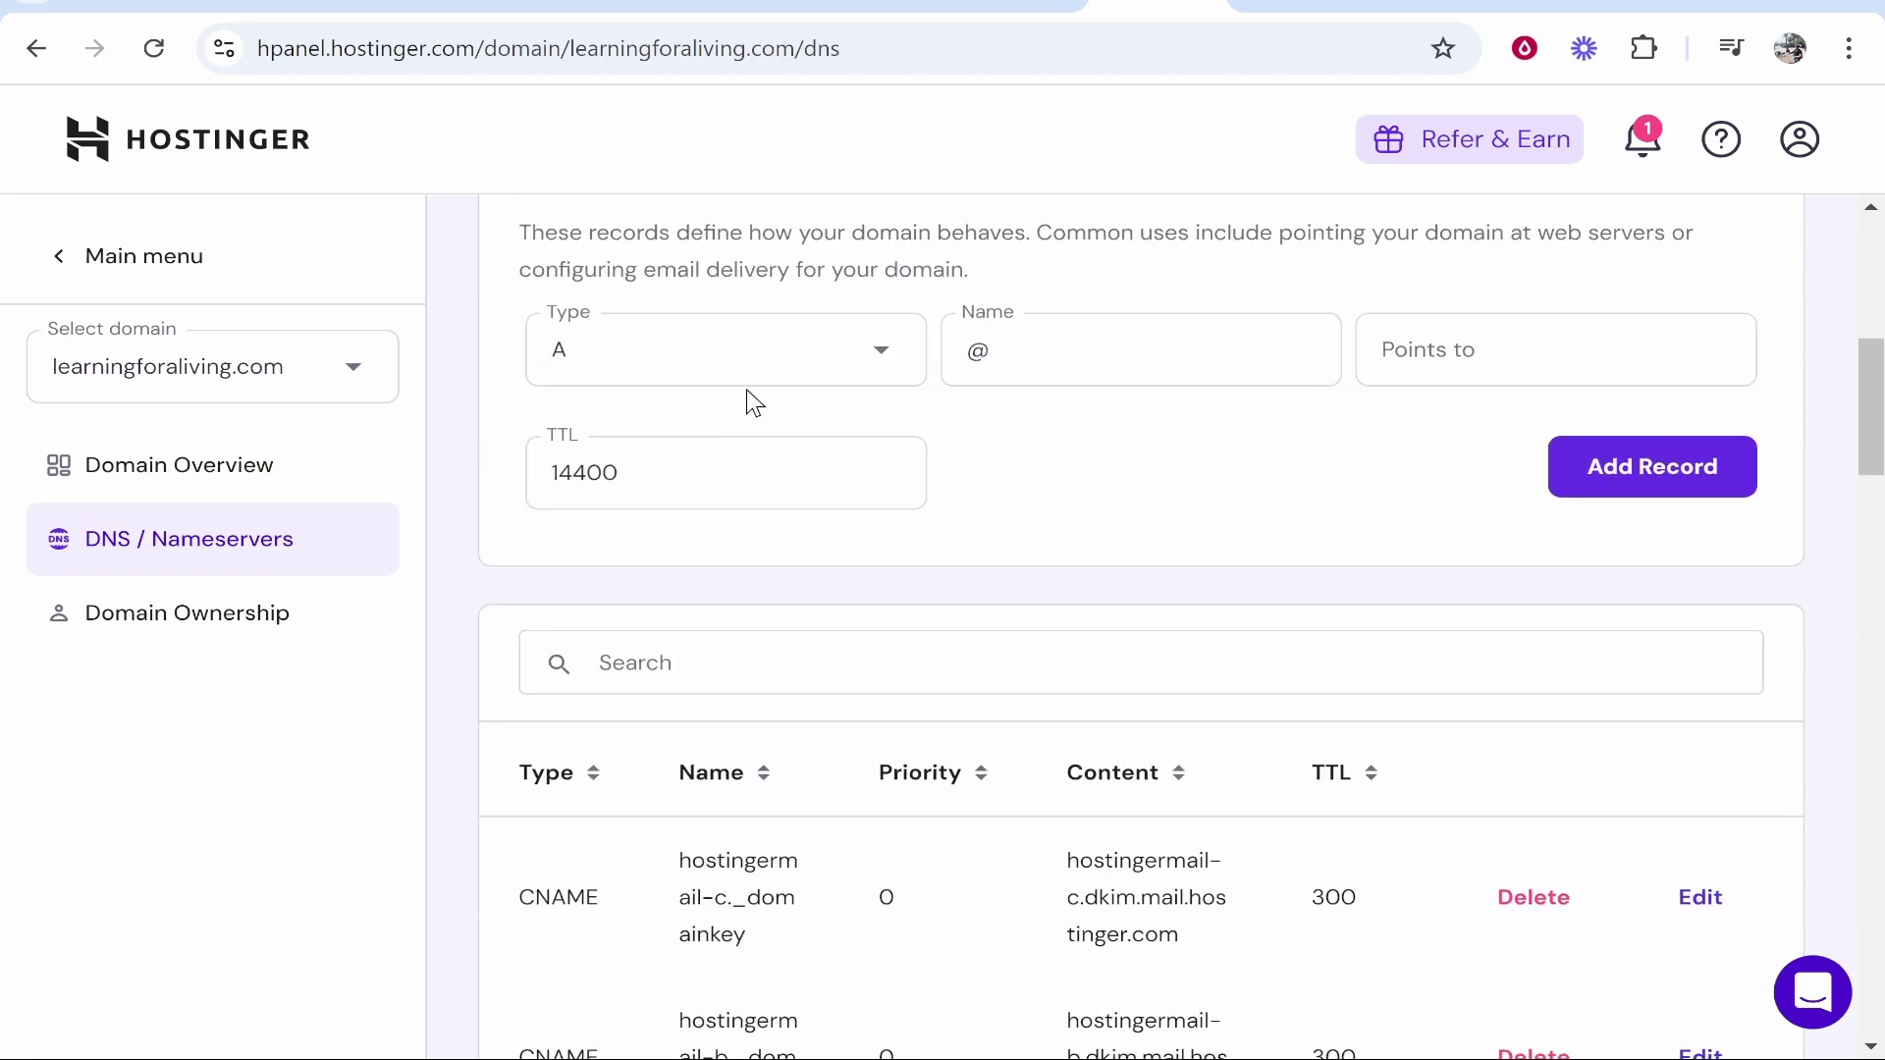
Fill in a new CNAME record with name www and target proxy-ssl.webflow.com
left_click(666, 379)
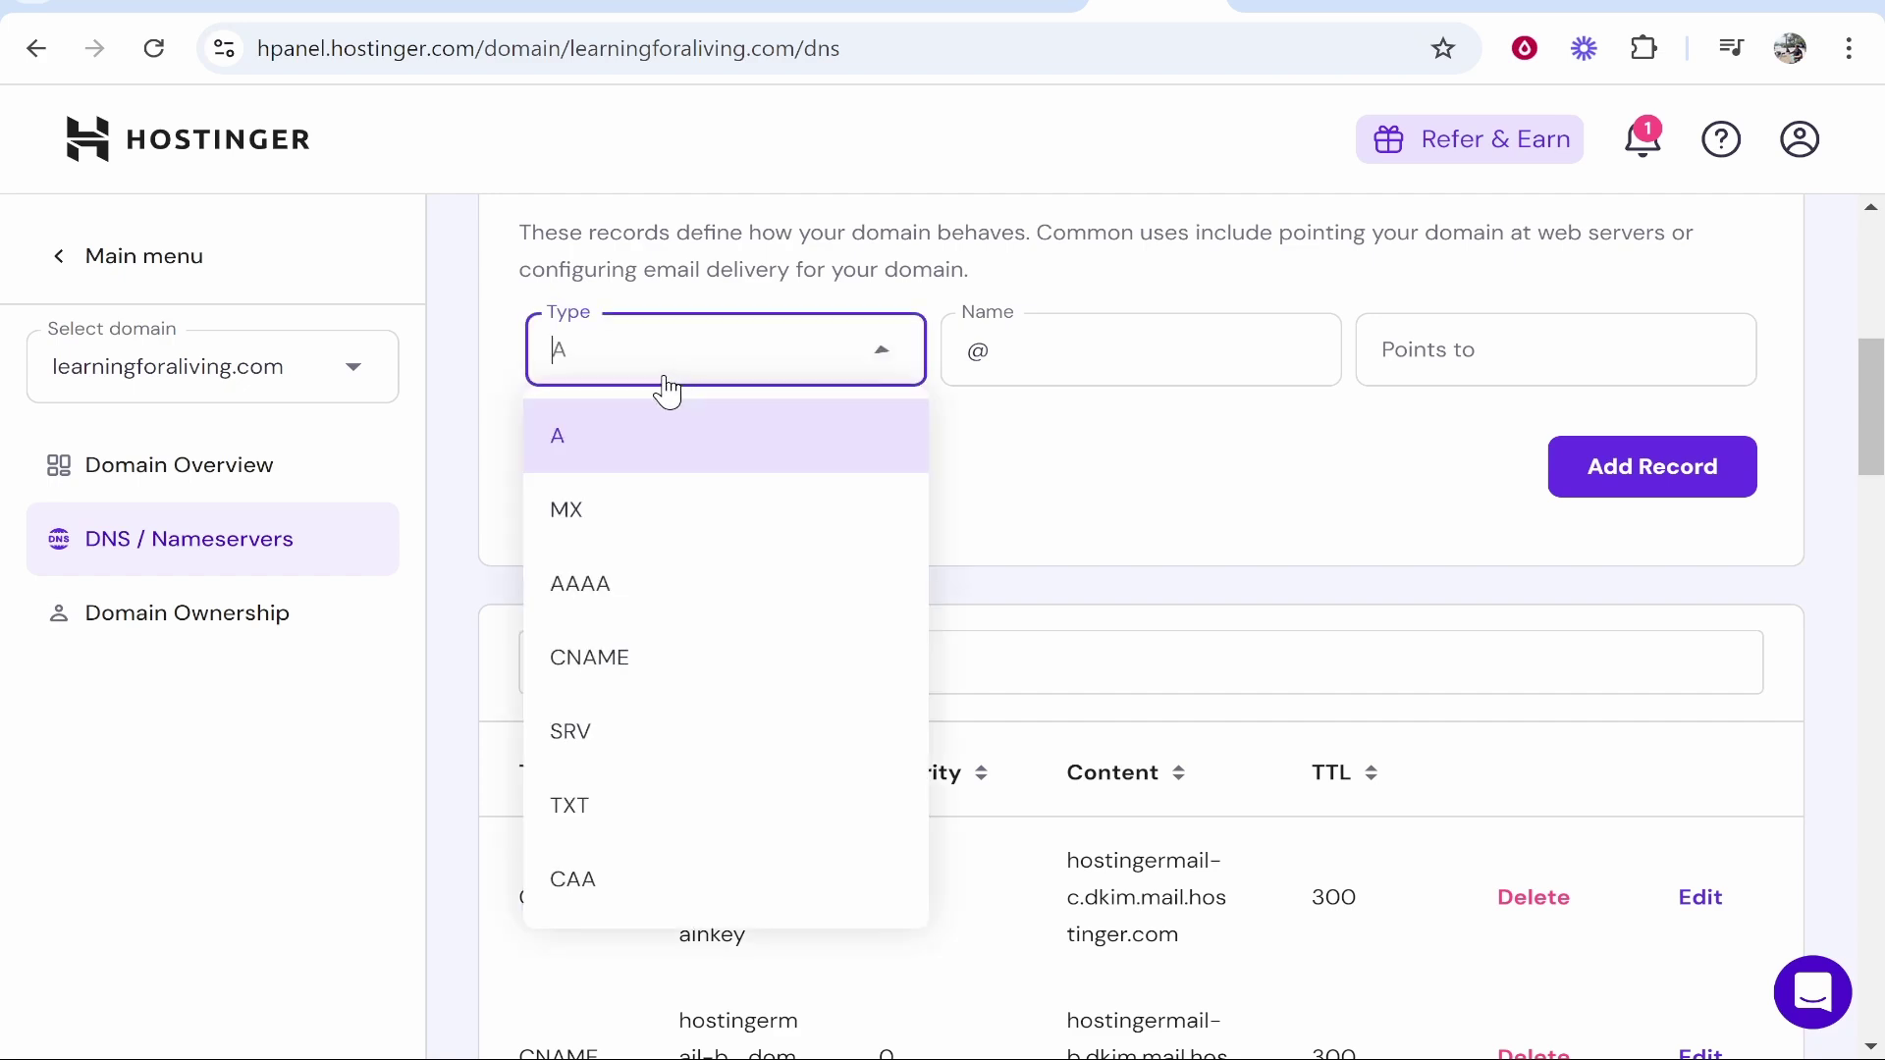
left_click(605, 657)
left_click_drag(1073, 365, 990, 348)
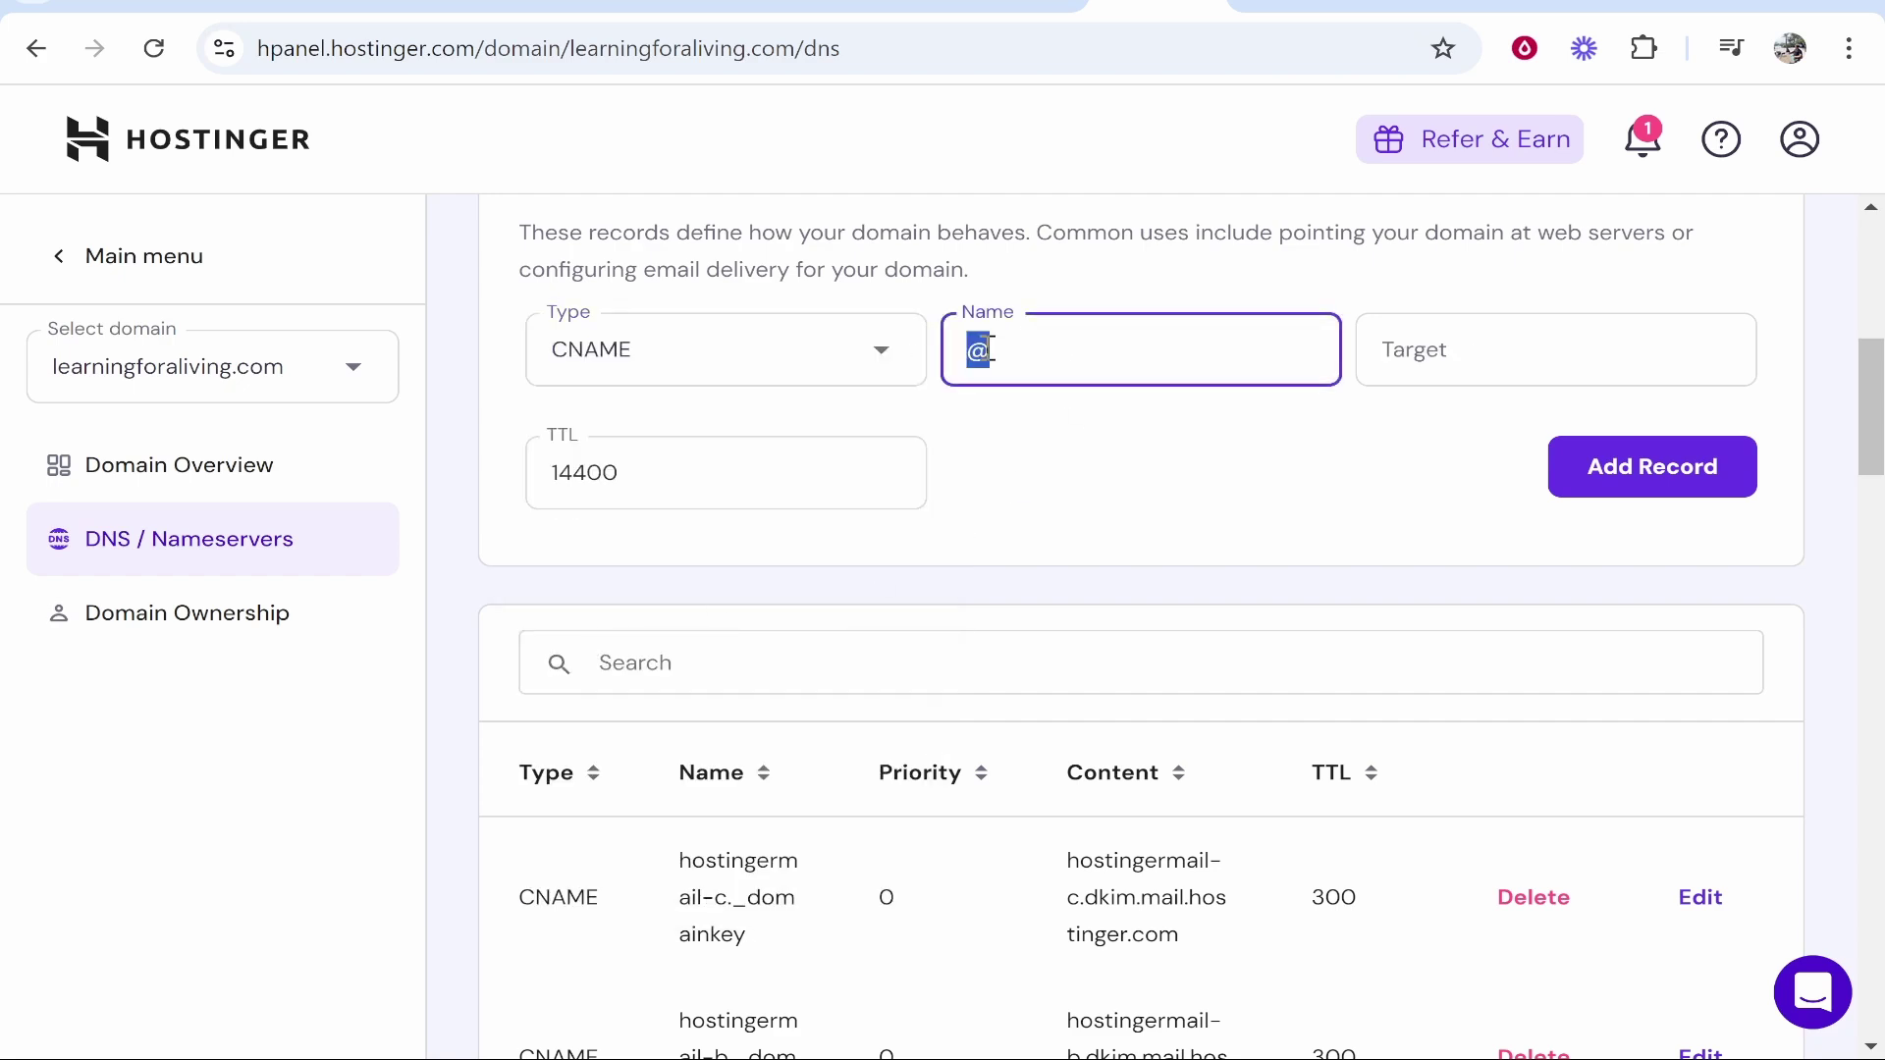
key("BackSpace")
type("www")
left_click(1525, 334)
type("proxy-ssl.webflow.com")
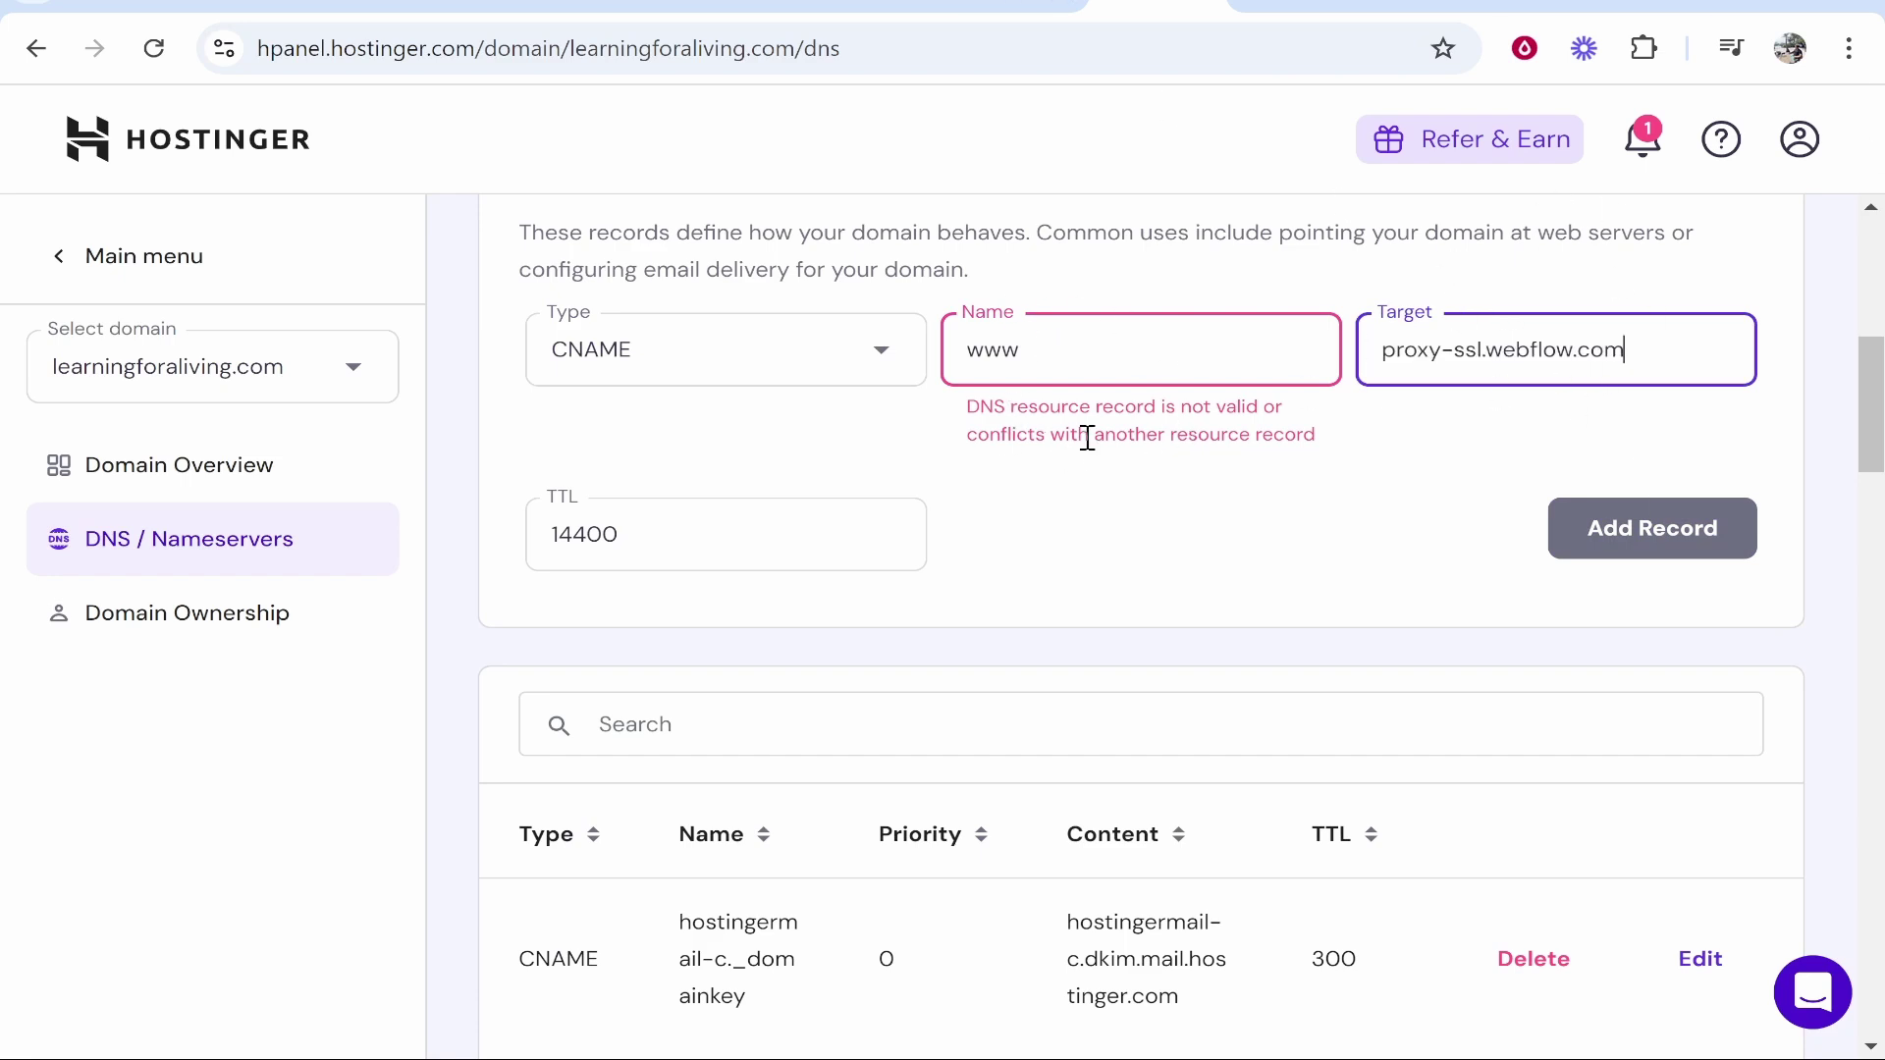
Delete the old www CNAME record
scroll(1218, 425, "down", 5)
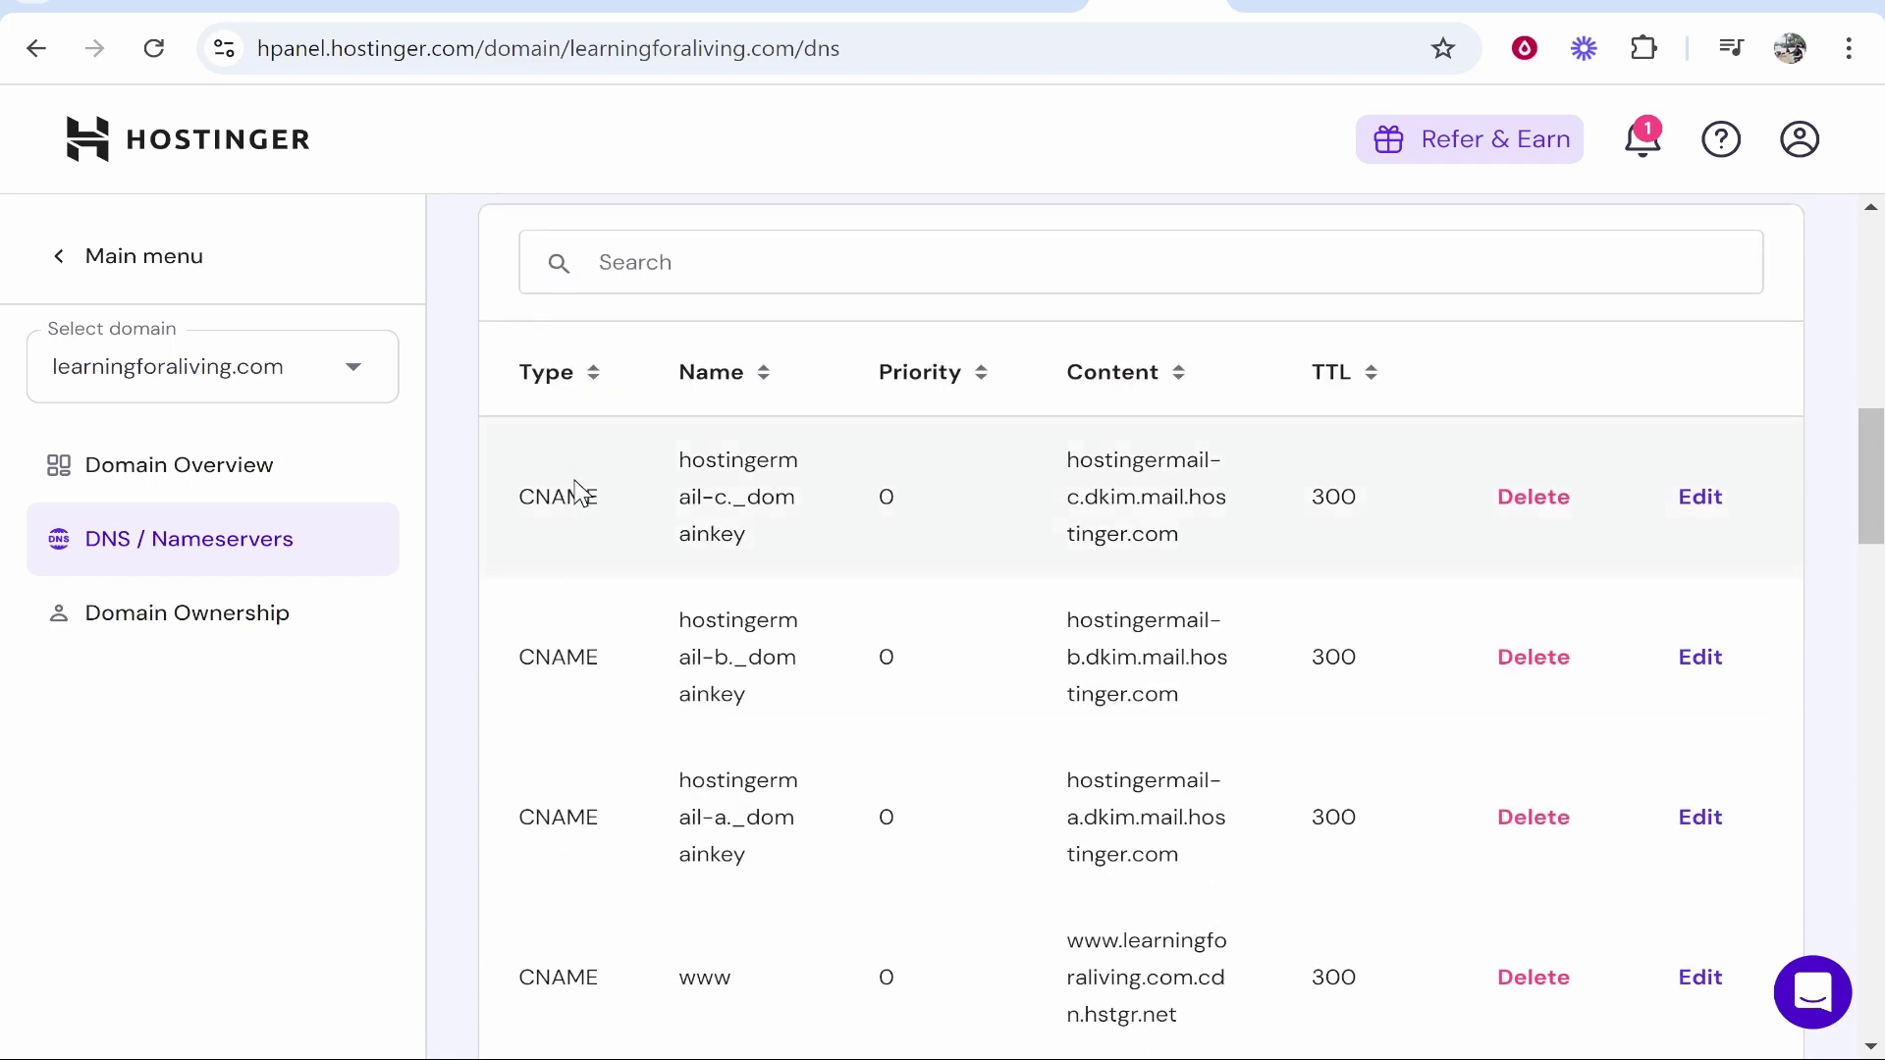
scroll(579, 491, "down", 7)
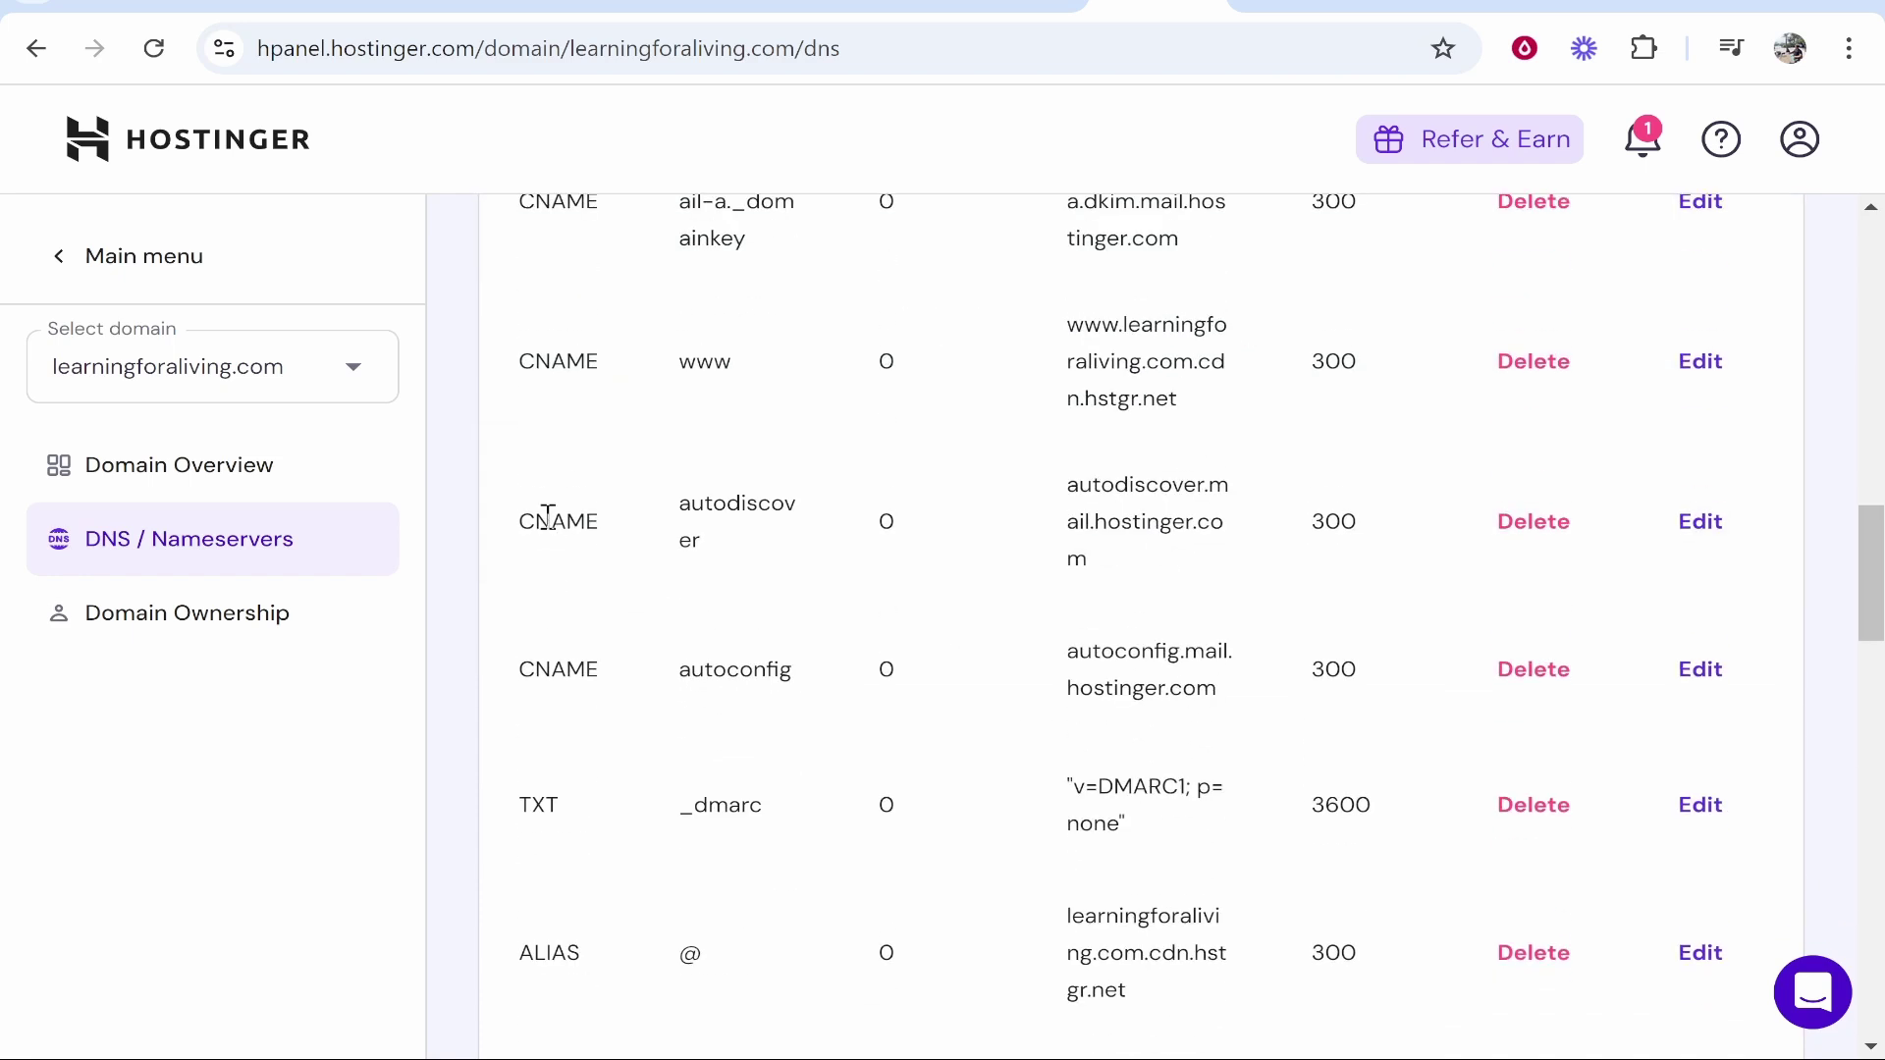
scroll(547, 518, "up", 3)
left_click_drag(525, 671, 694, 672)
left_click(686, 669)
left_click(972, 672)
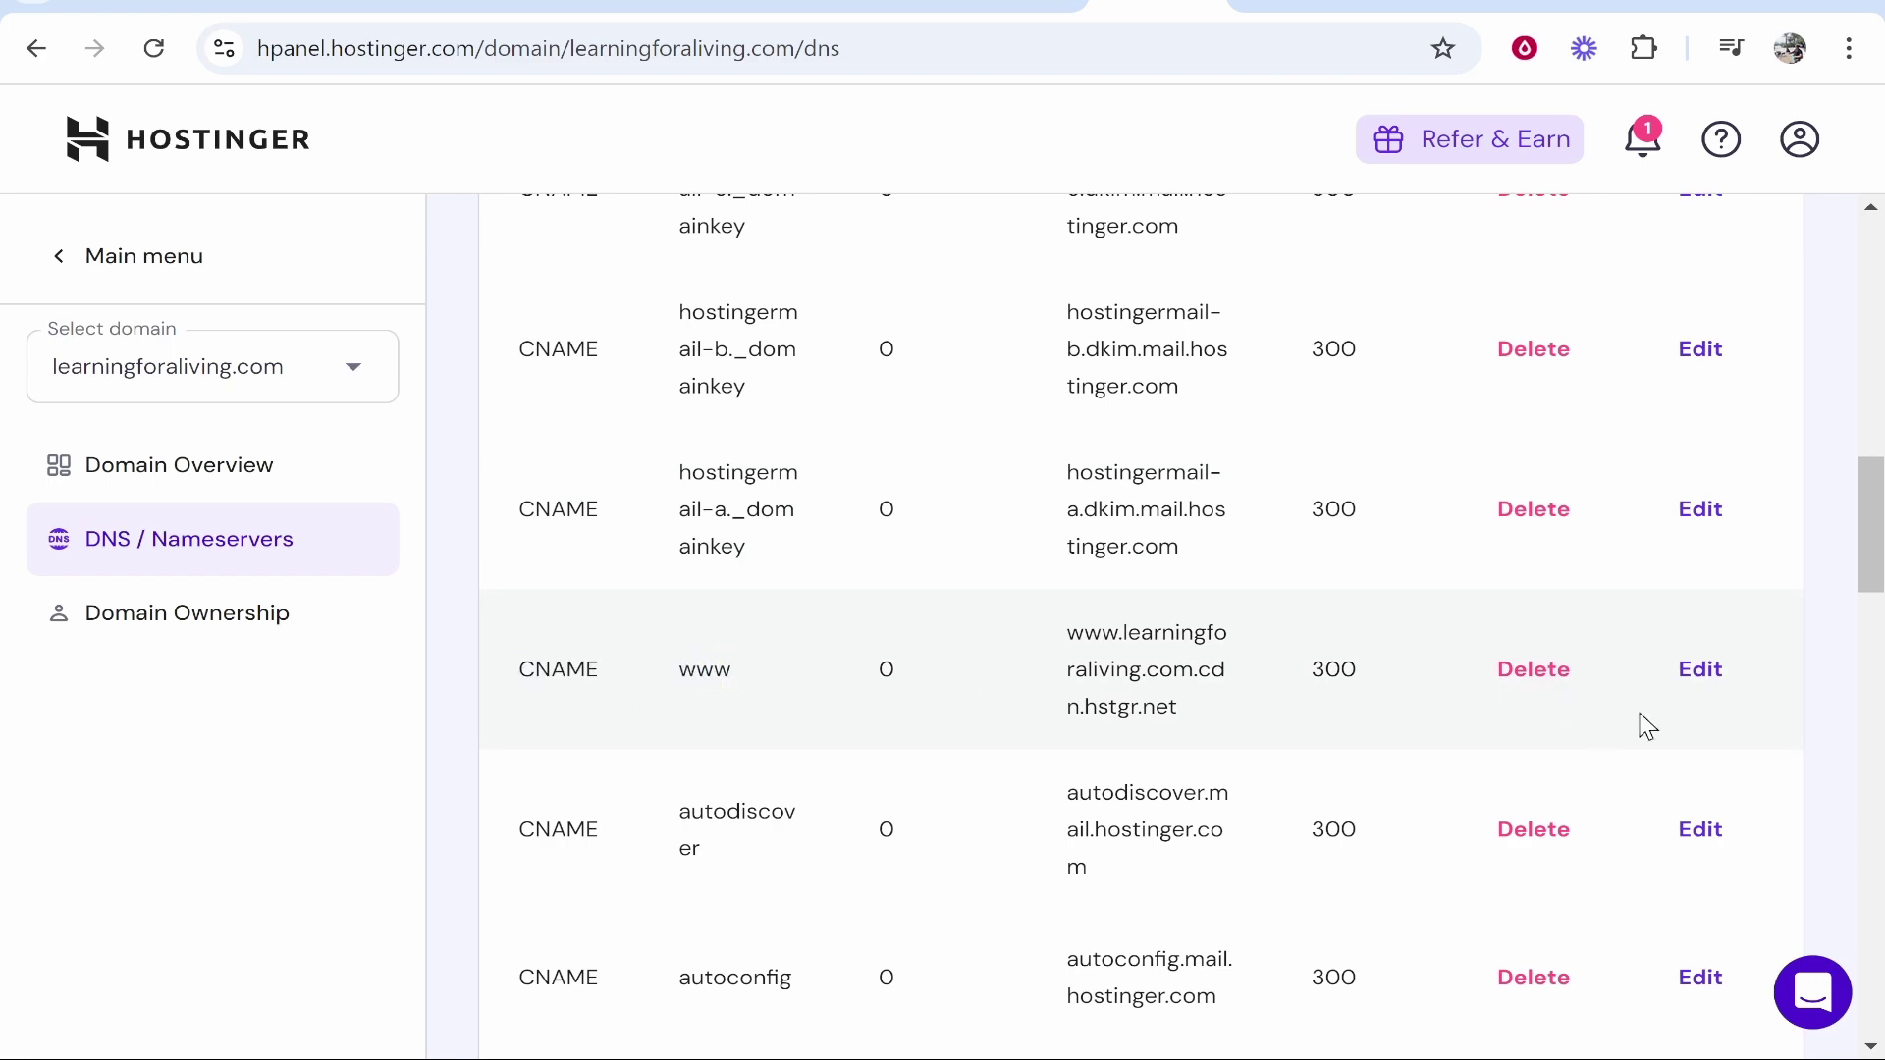
left_click(1534, 669)
Add the new www CNAME record pointing to proxy-ssl.webflow.com
scroll(1130, 725, "up", 5)
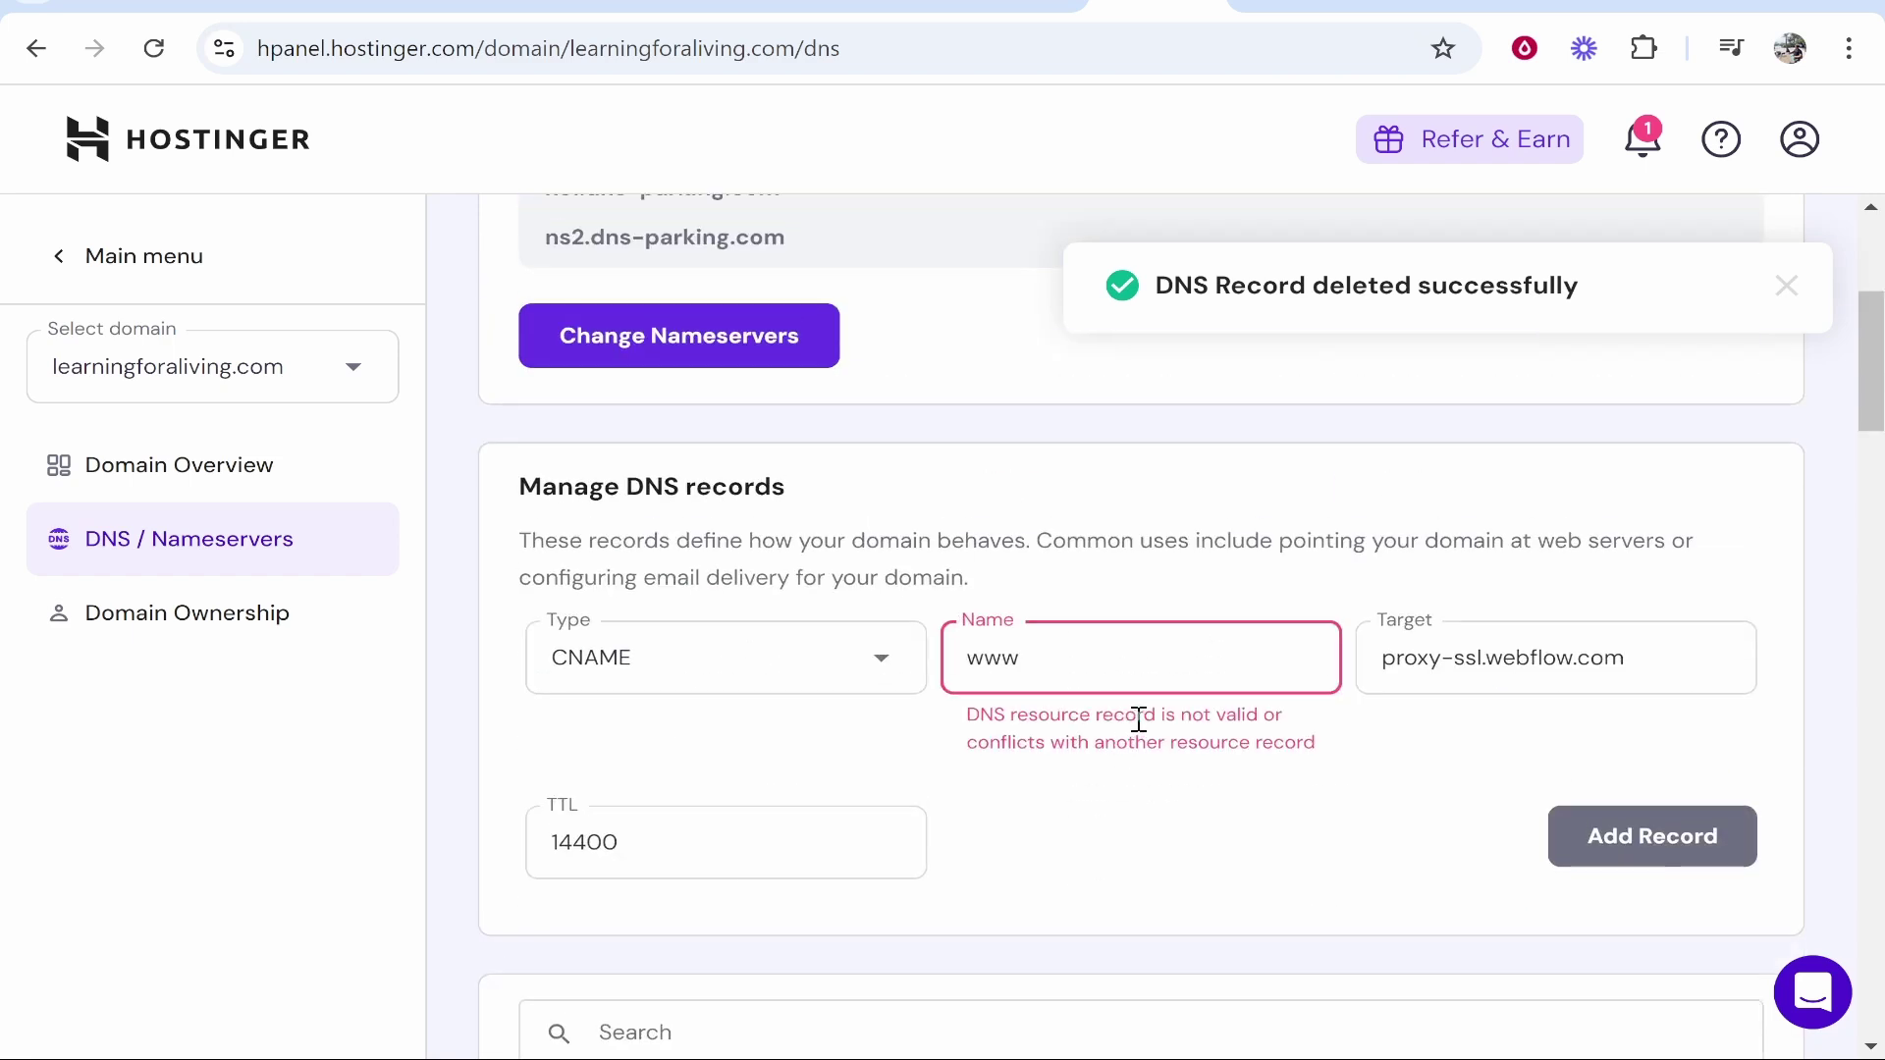
left_click(1151, 685)
left_click(1157, 725)
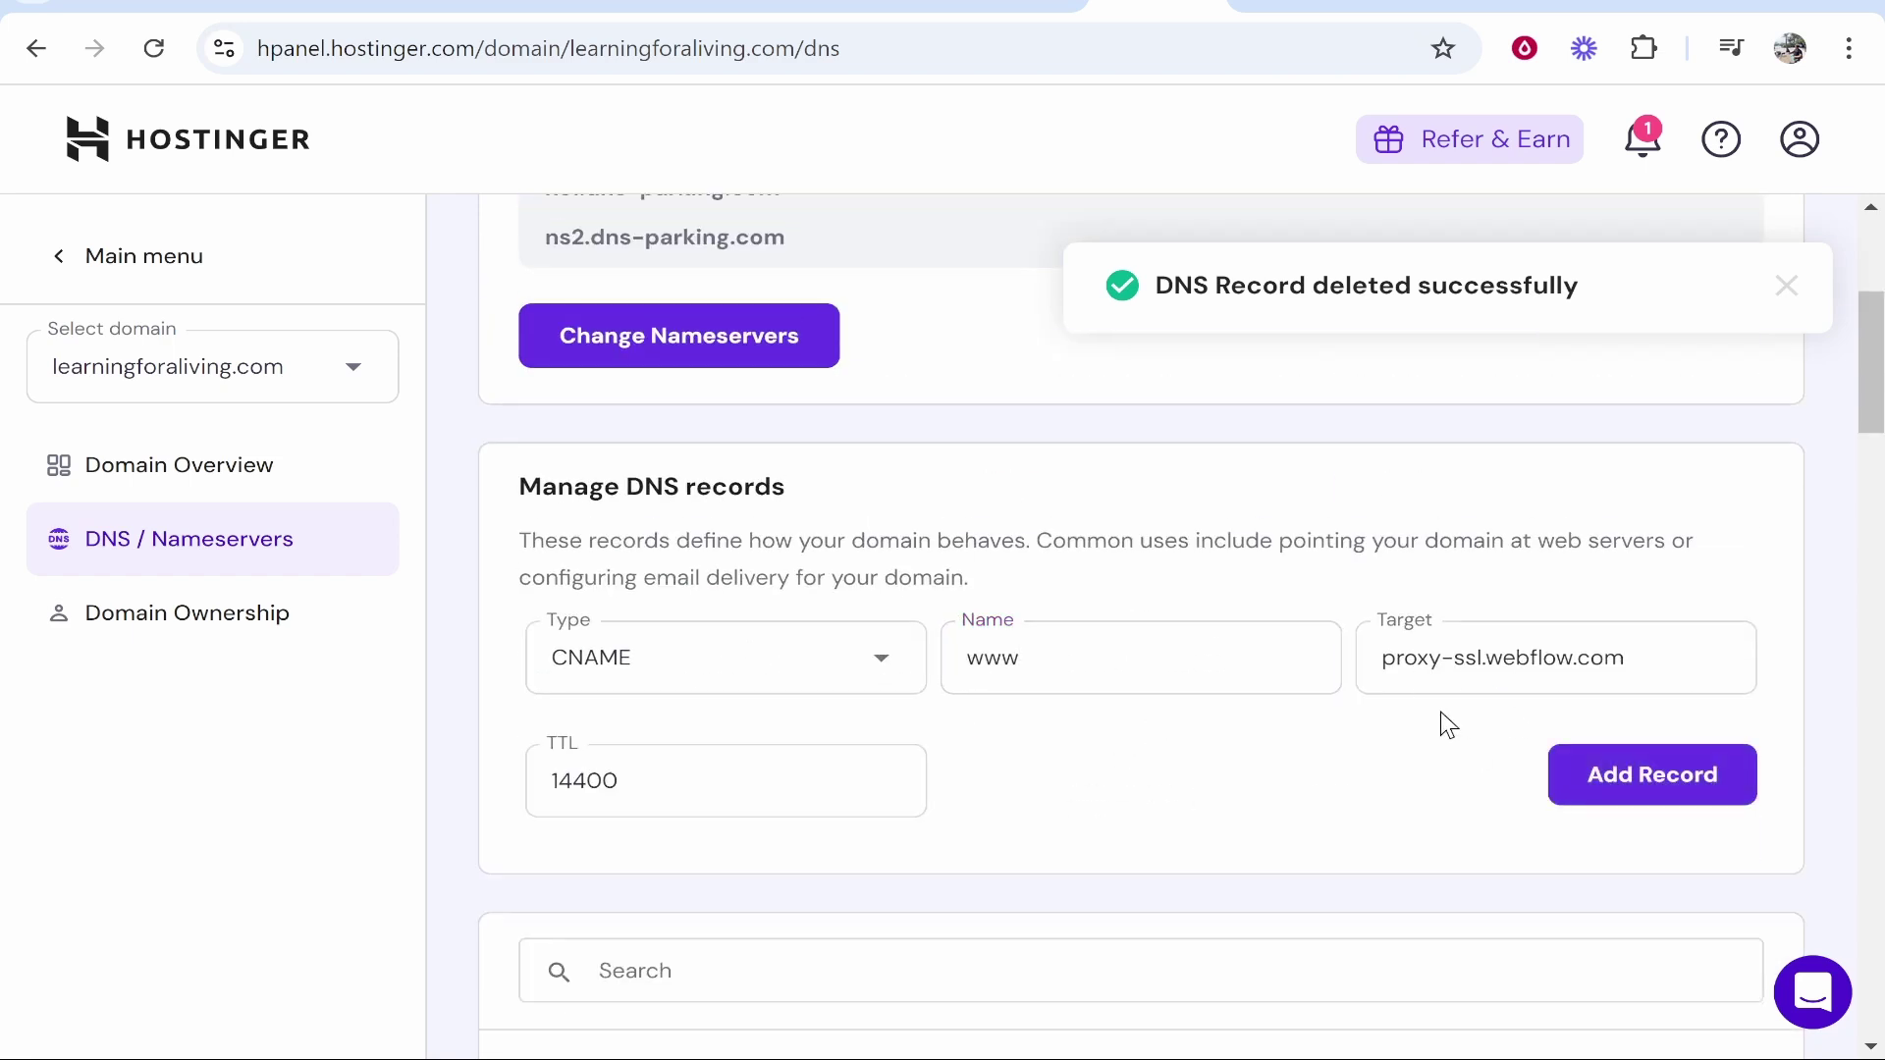
left_click(1622, 798)
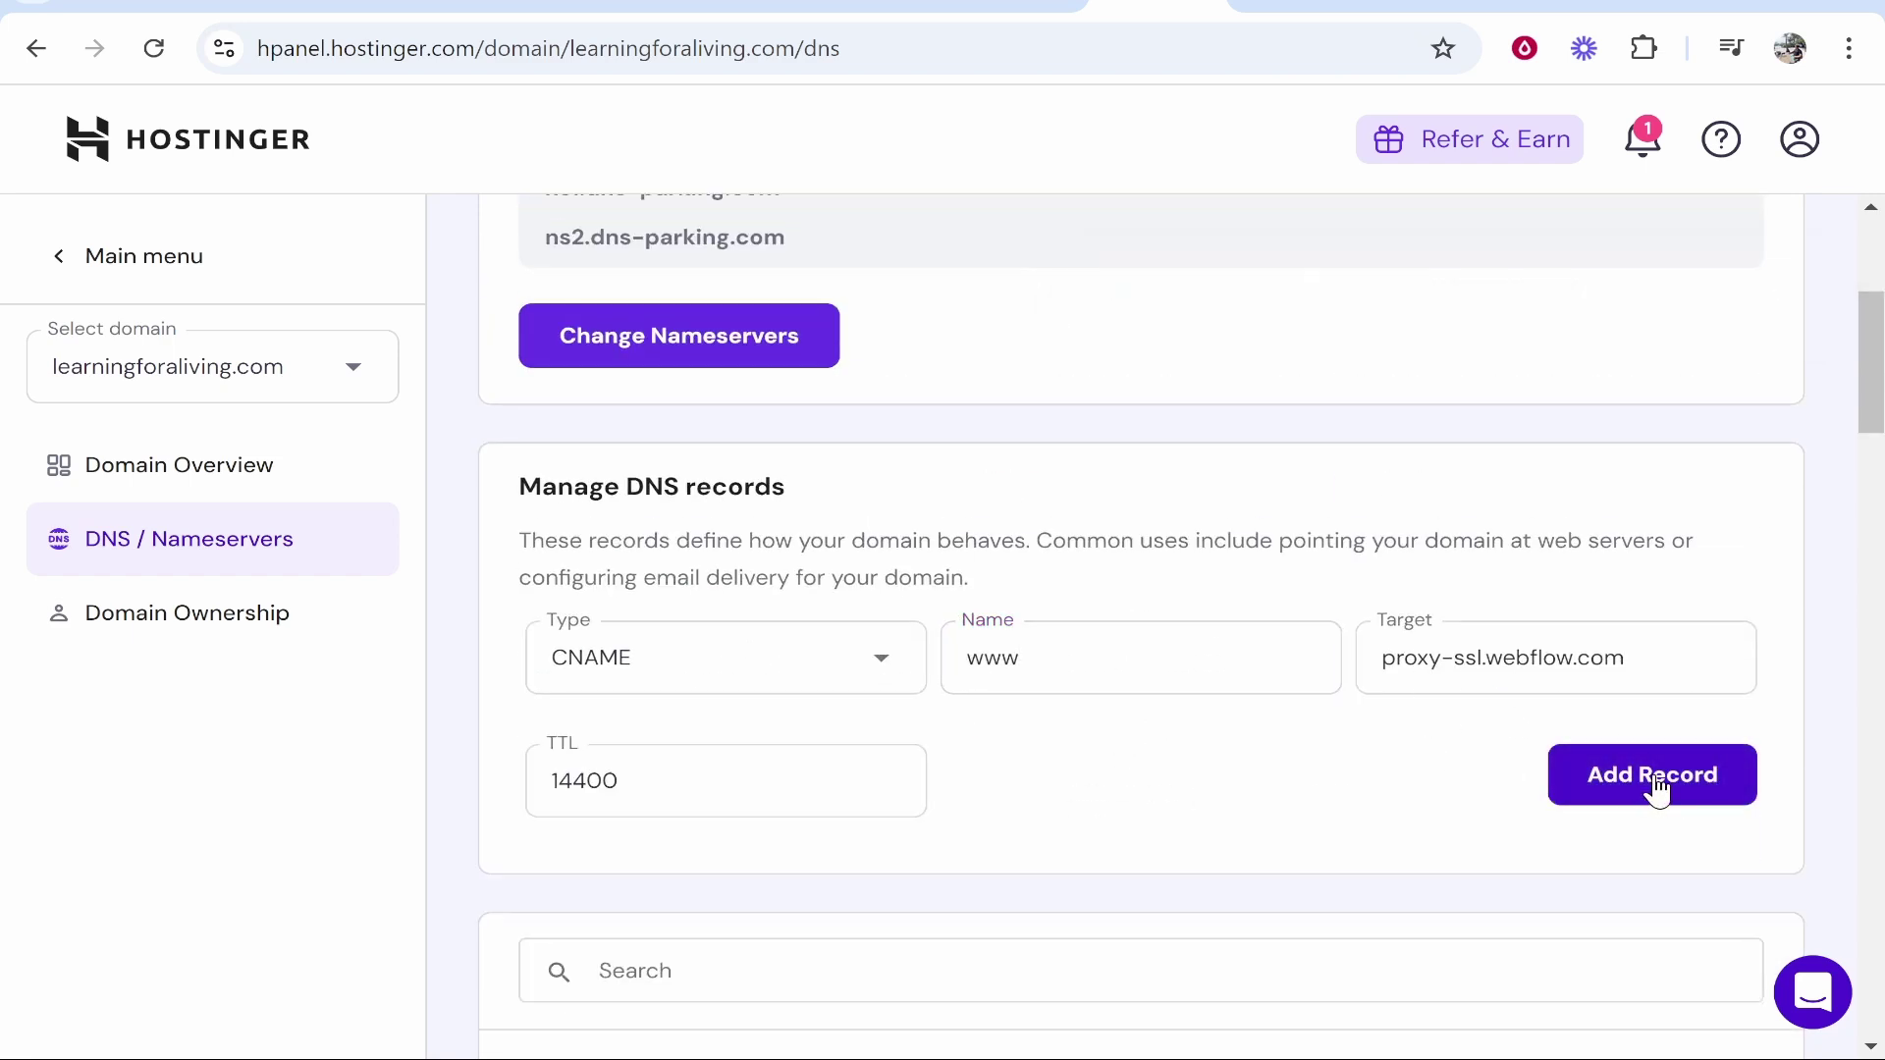
Copy the first A-record value 75.2.70.75 from Webflow's domain settings
scroll(1186, 620, "down", 2)
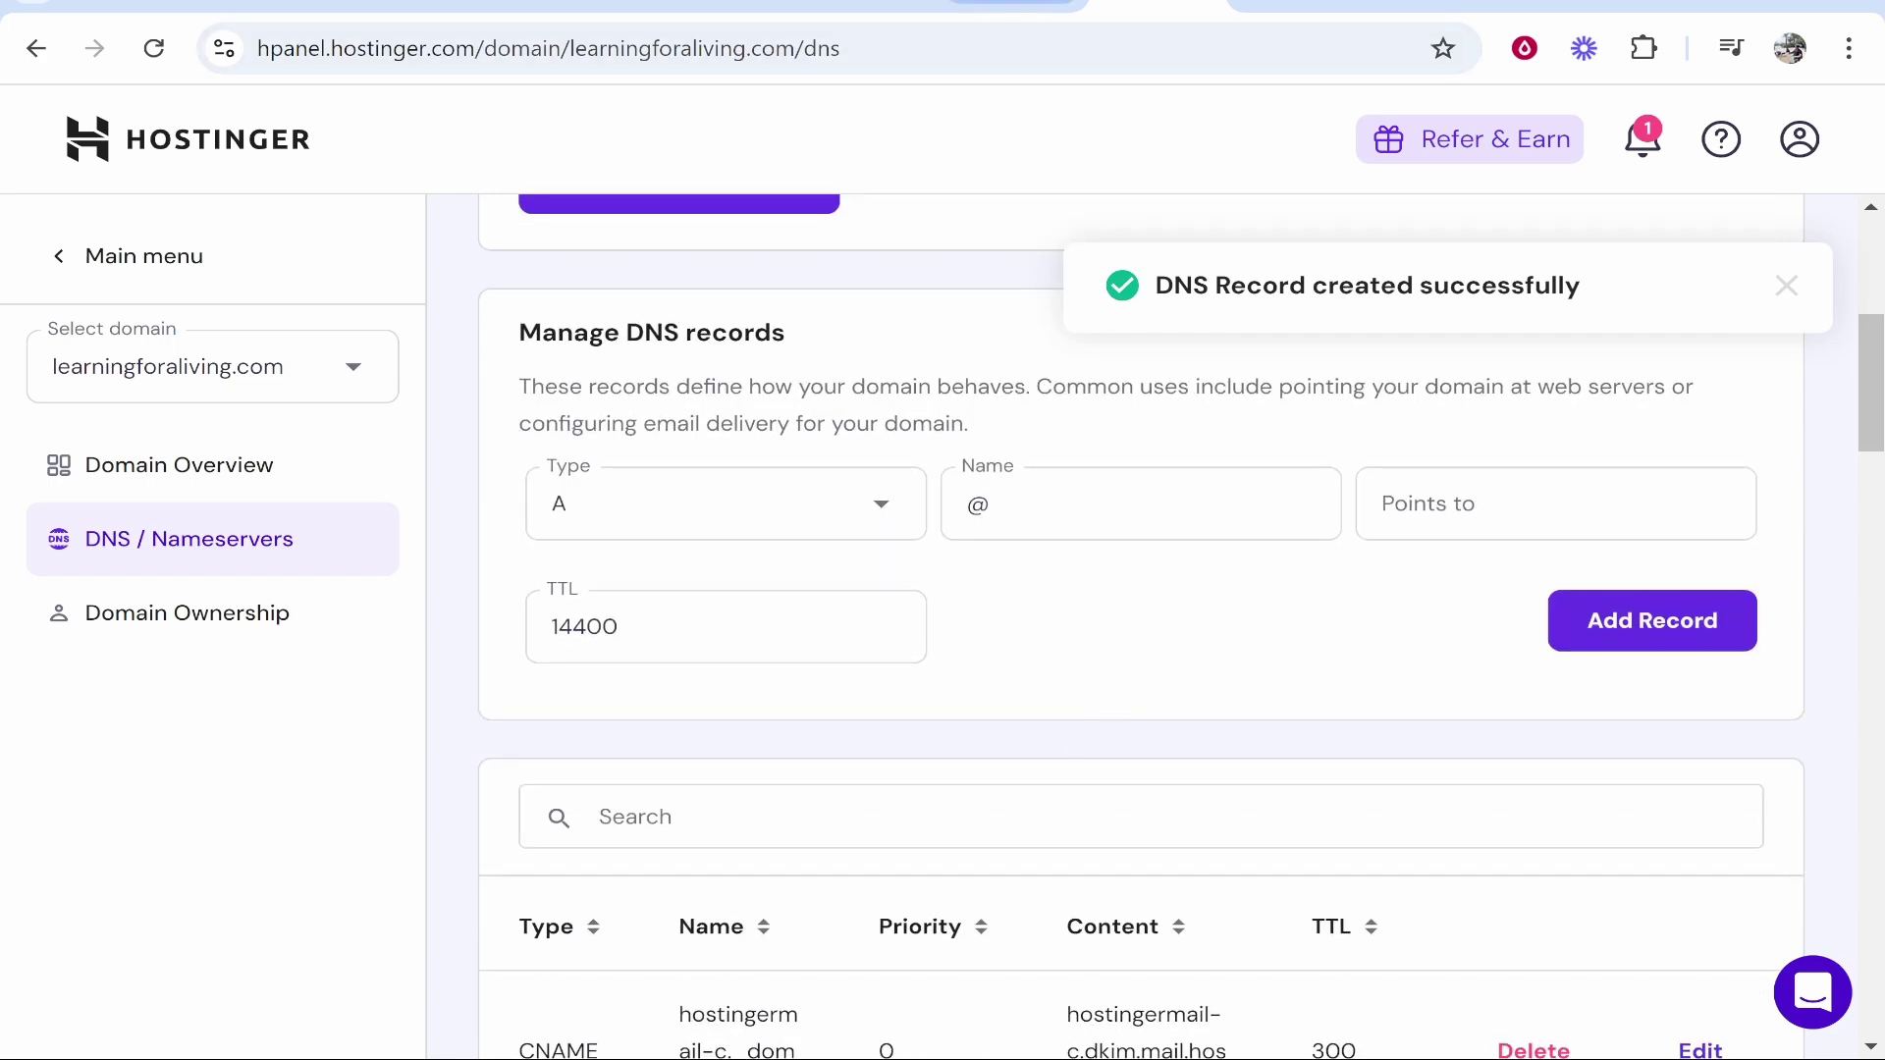
left_click(1011, 4)
double_click(528, 227)
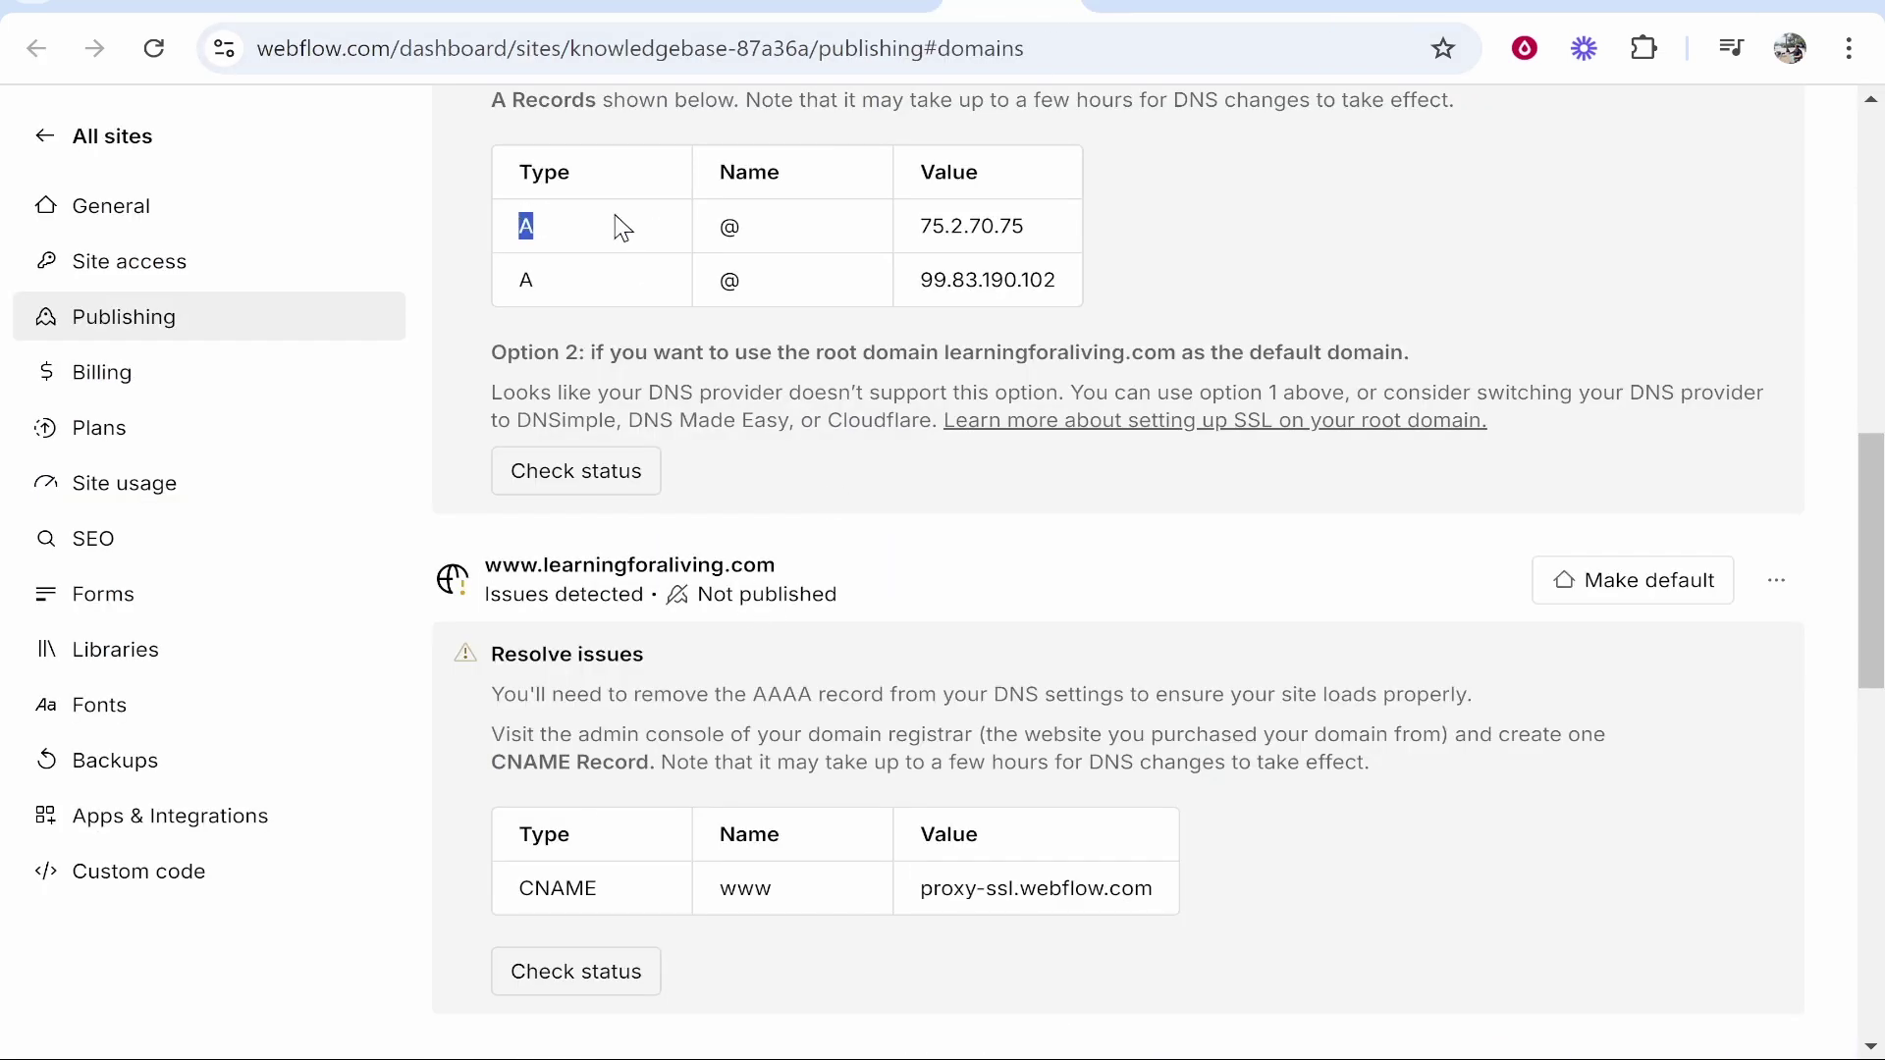
double_click(972, 225)
right_click(982, 228)
key("Escape")
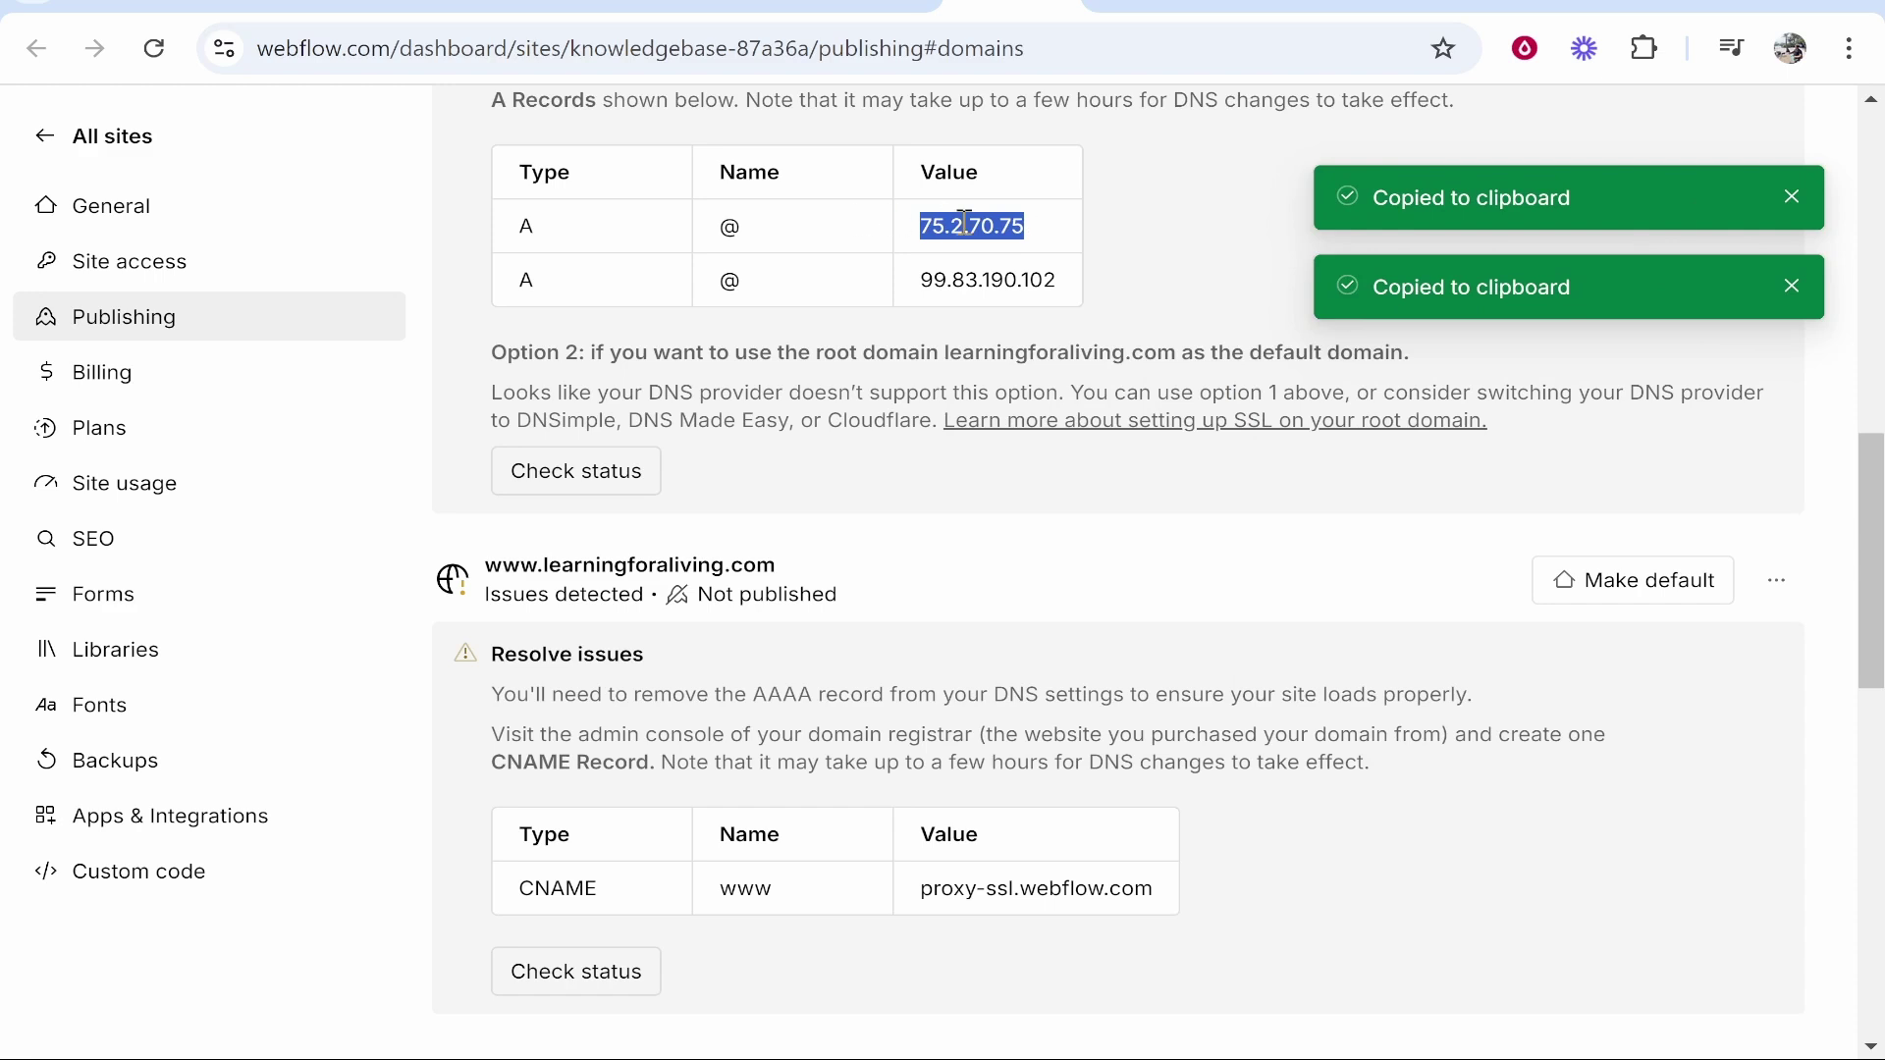
Add an @ A record pointing to 75.2.70.75 in hPanel
left_click(1159, 5)
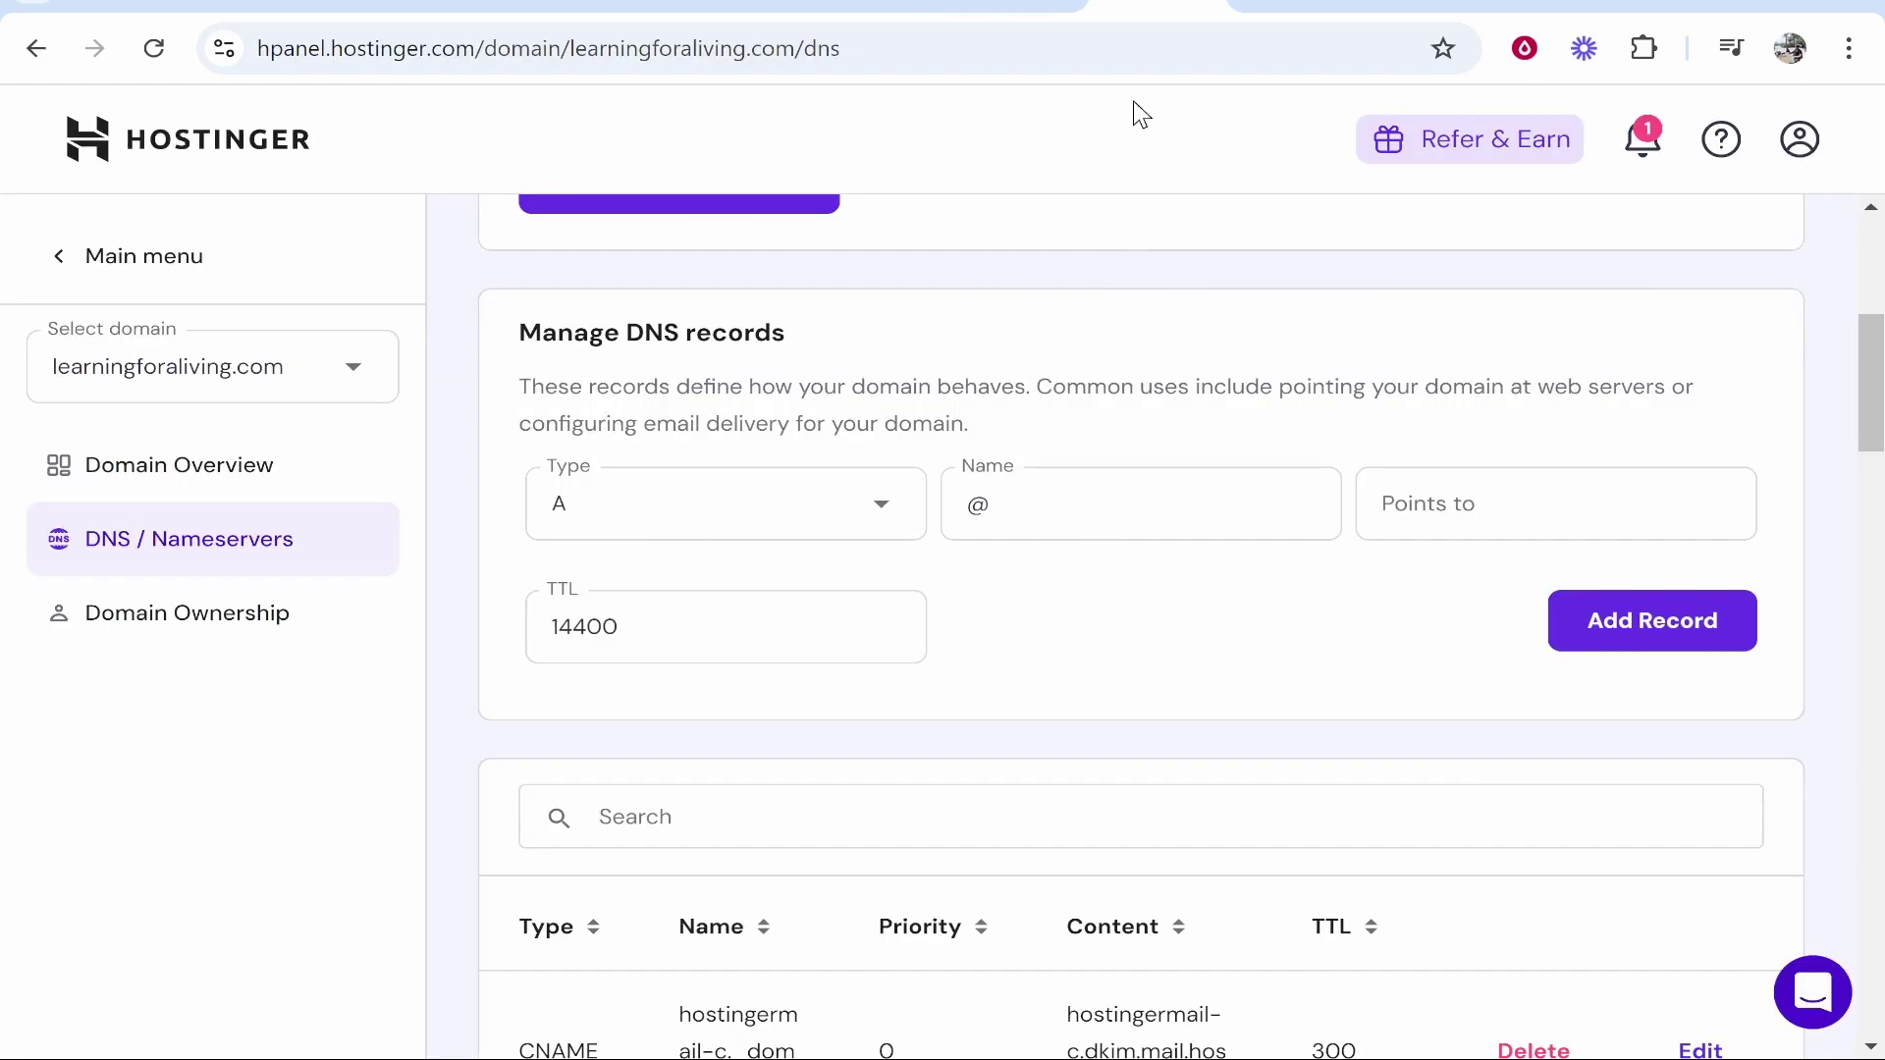
left_click(1493, 501)
right_click(1560, 521)
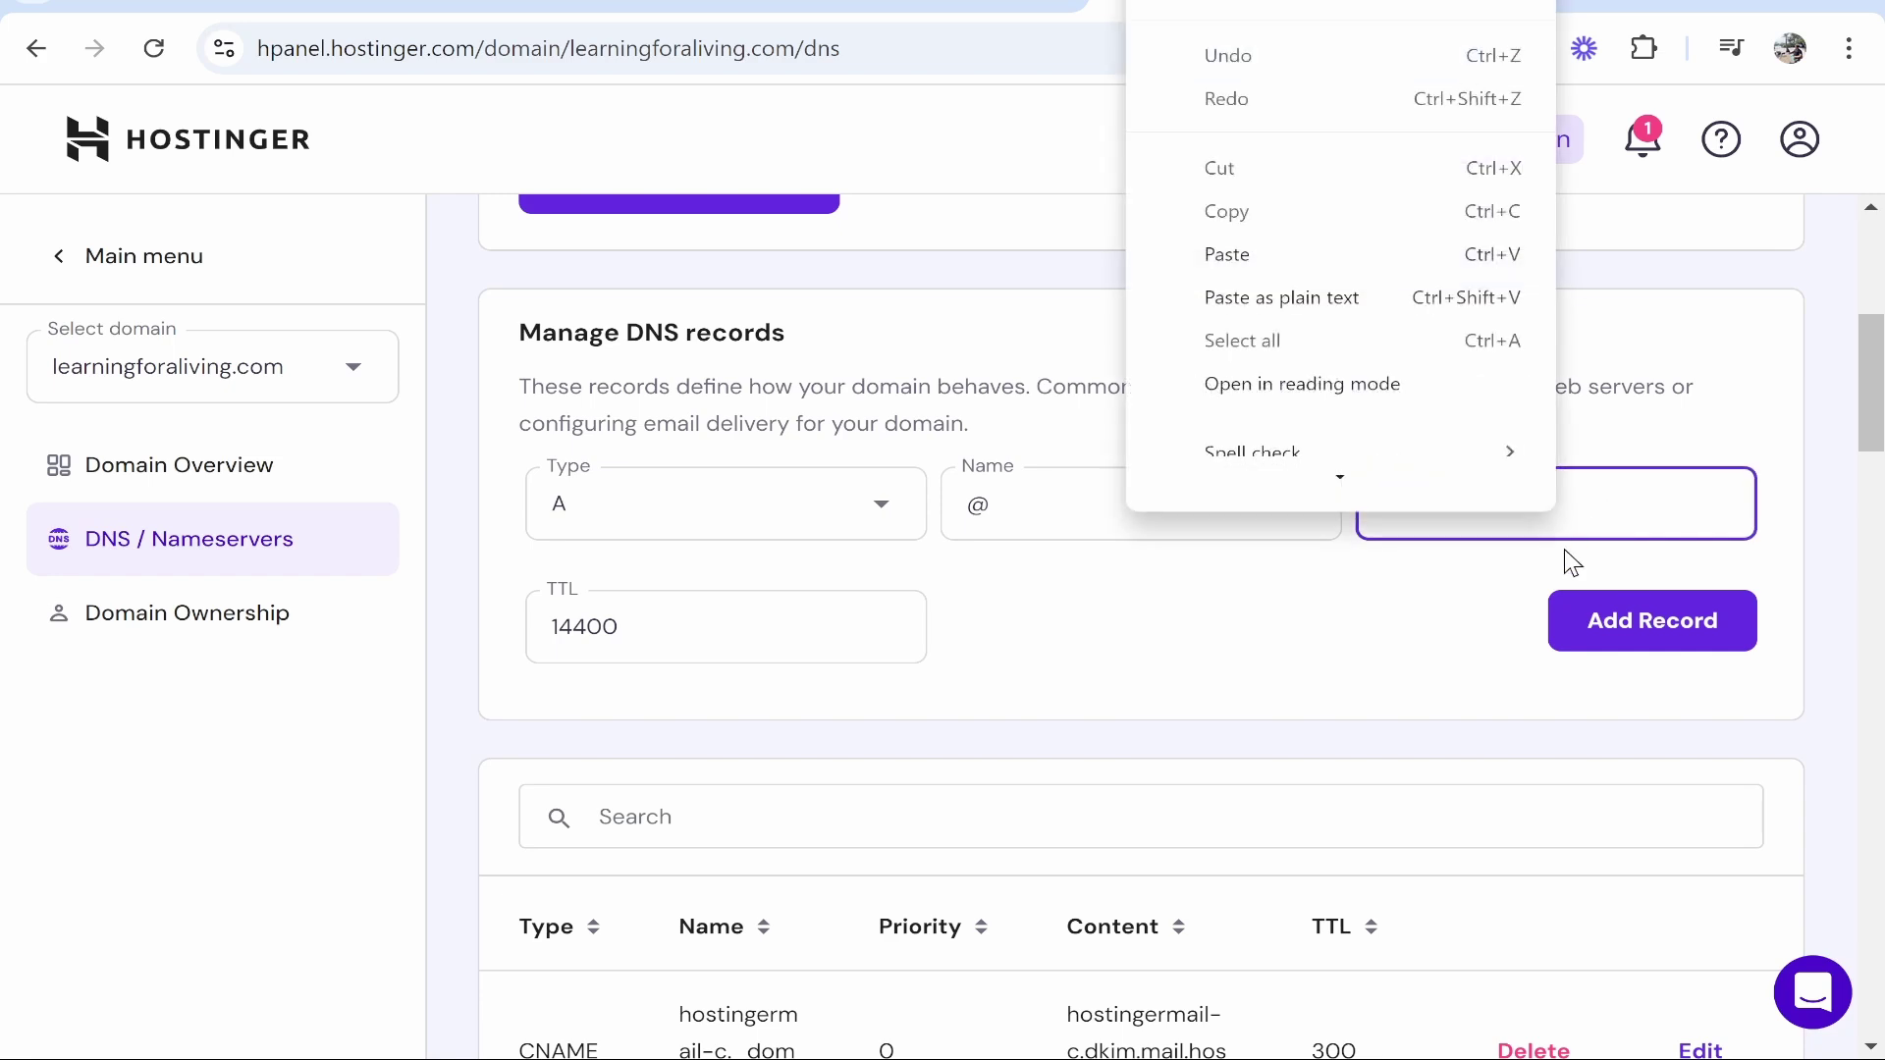
left_click(1227, 281)
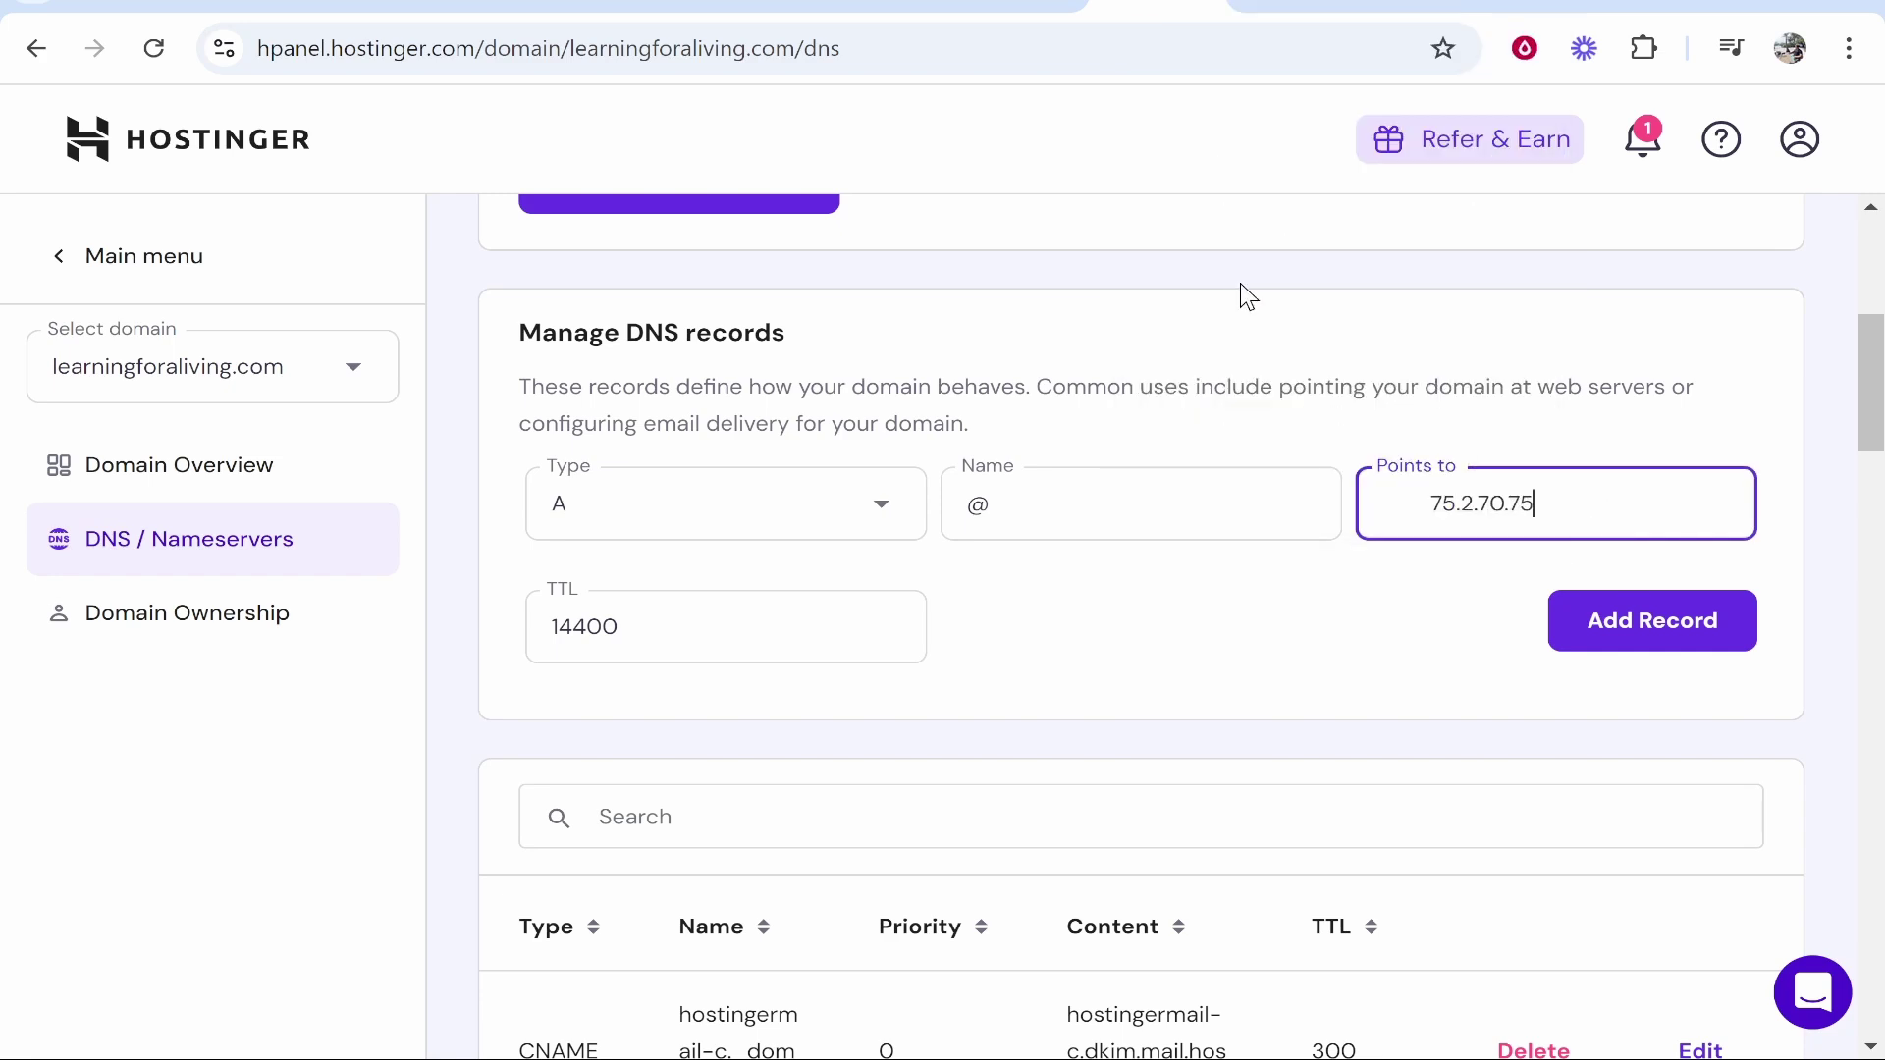
left_click(1669, 624)
Add and confirm a second @ A record pointing to 99.83.190.102
scroll(1153, 681, "down", 3)
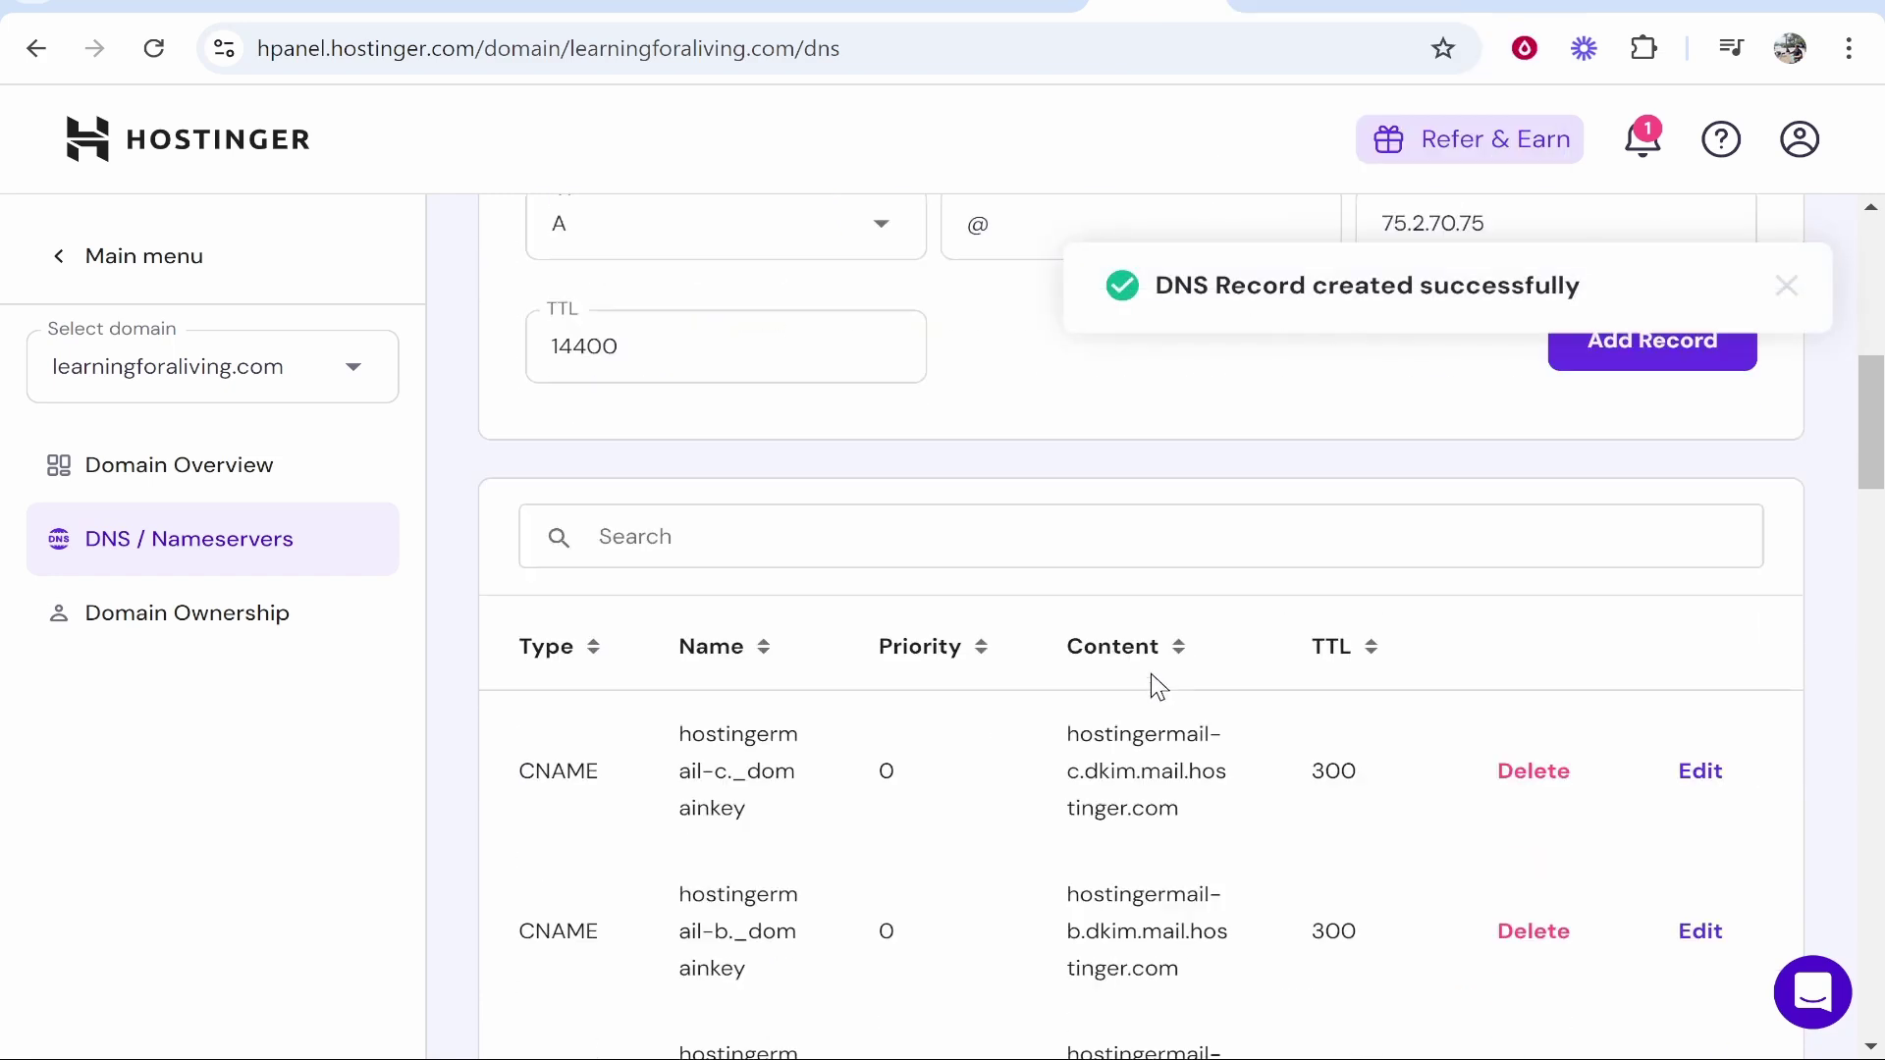
scroll(1153, 682, "up", 6)
left_click(1011, 8)
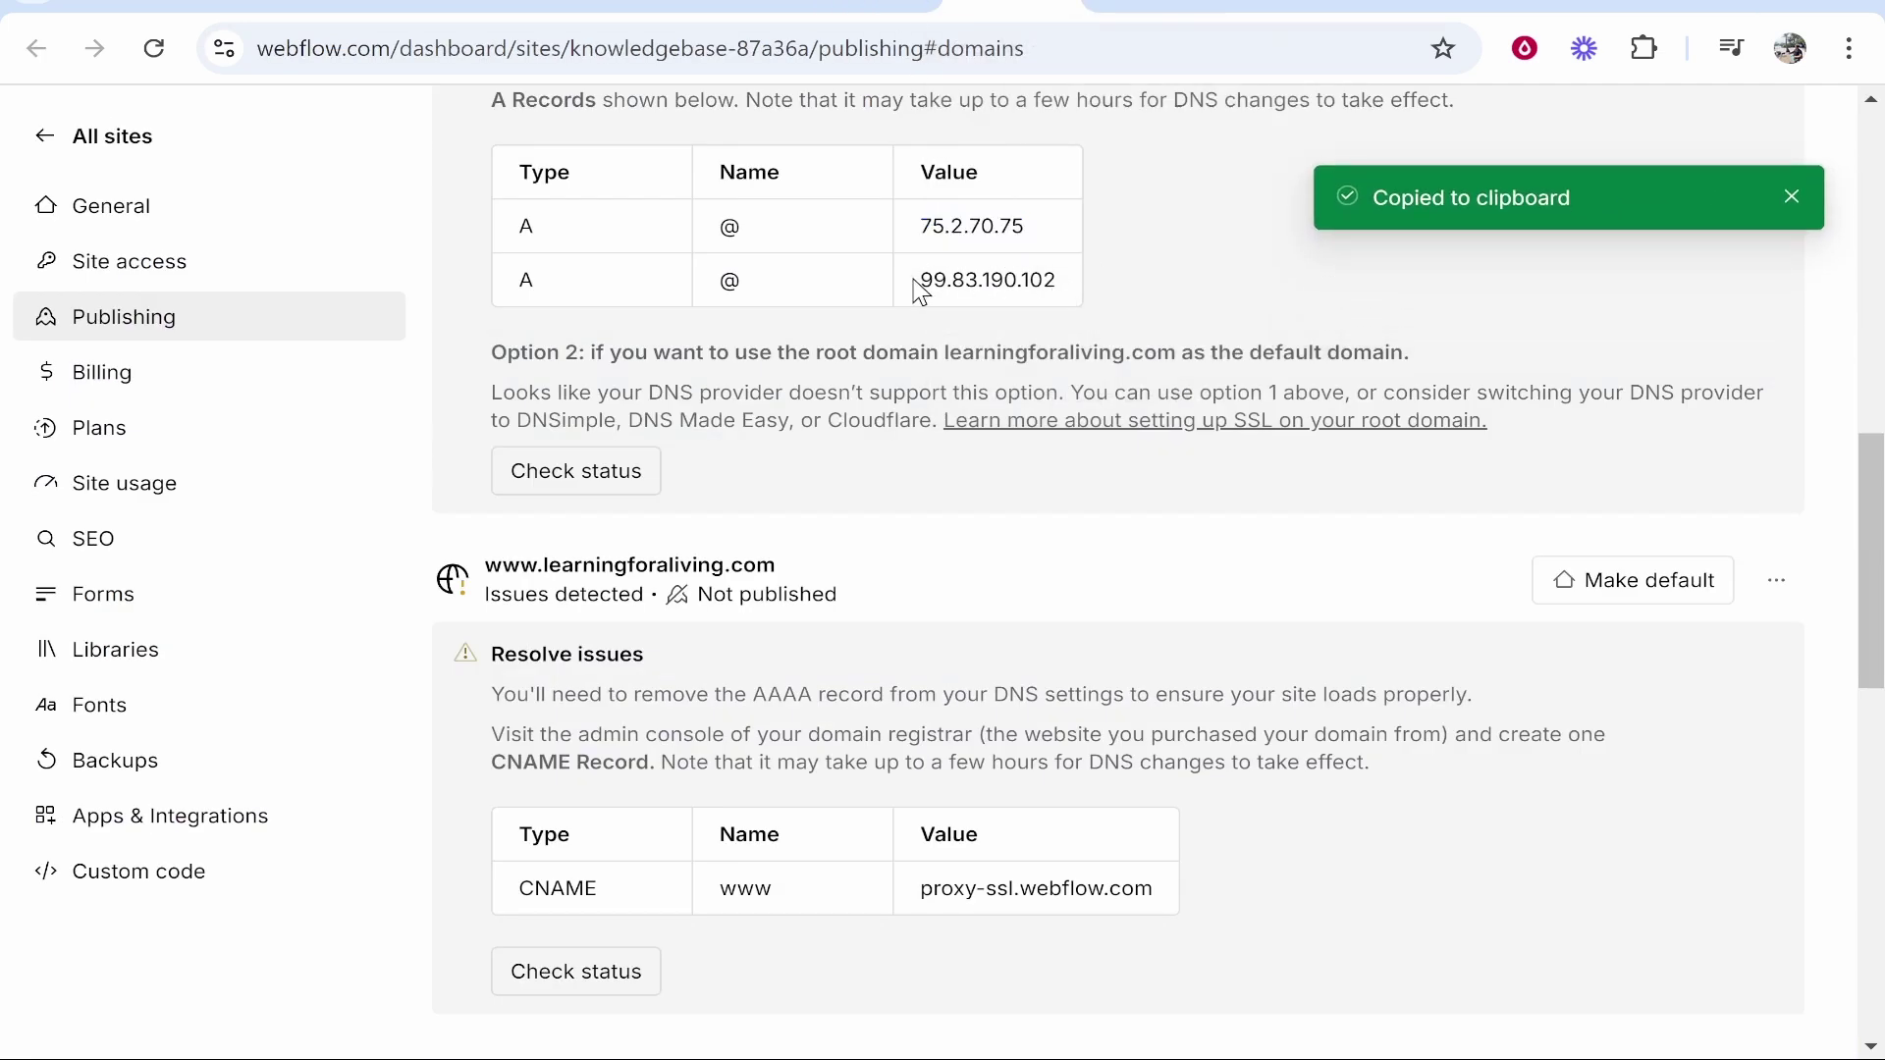
key("ctrl+Tab")
scroll(1247, 781, "down", 3)
triple_click(1547, 484)
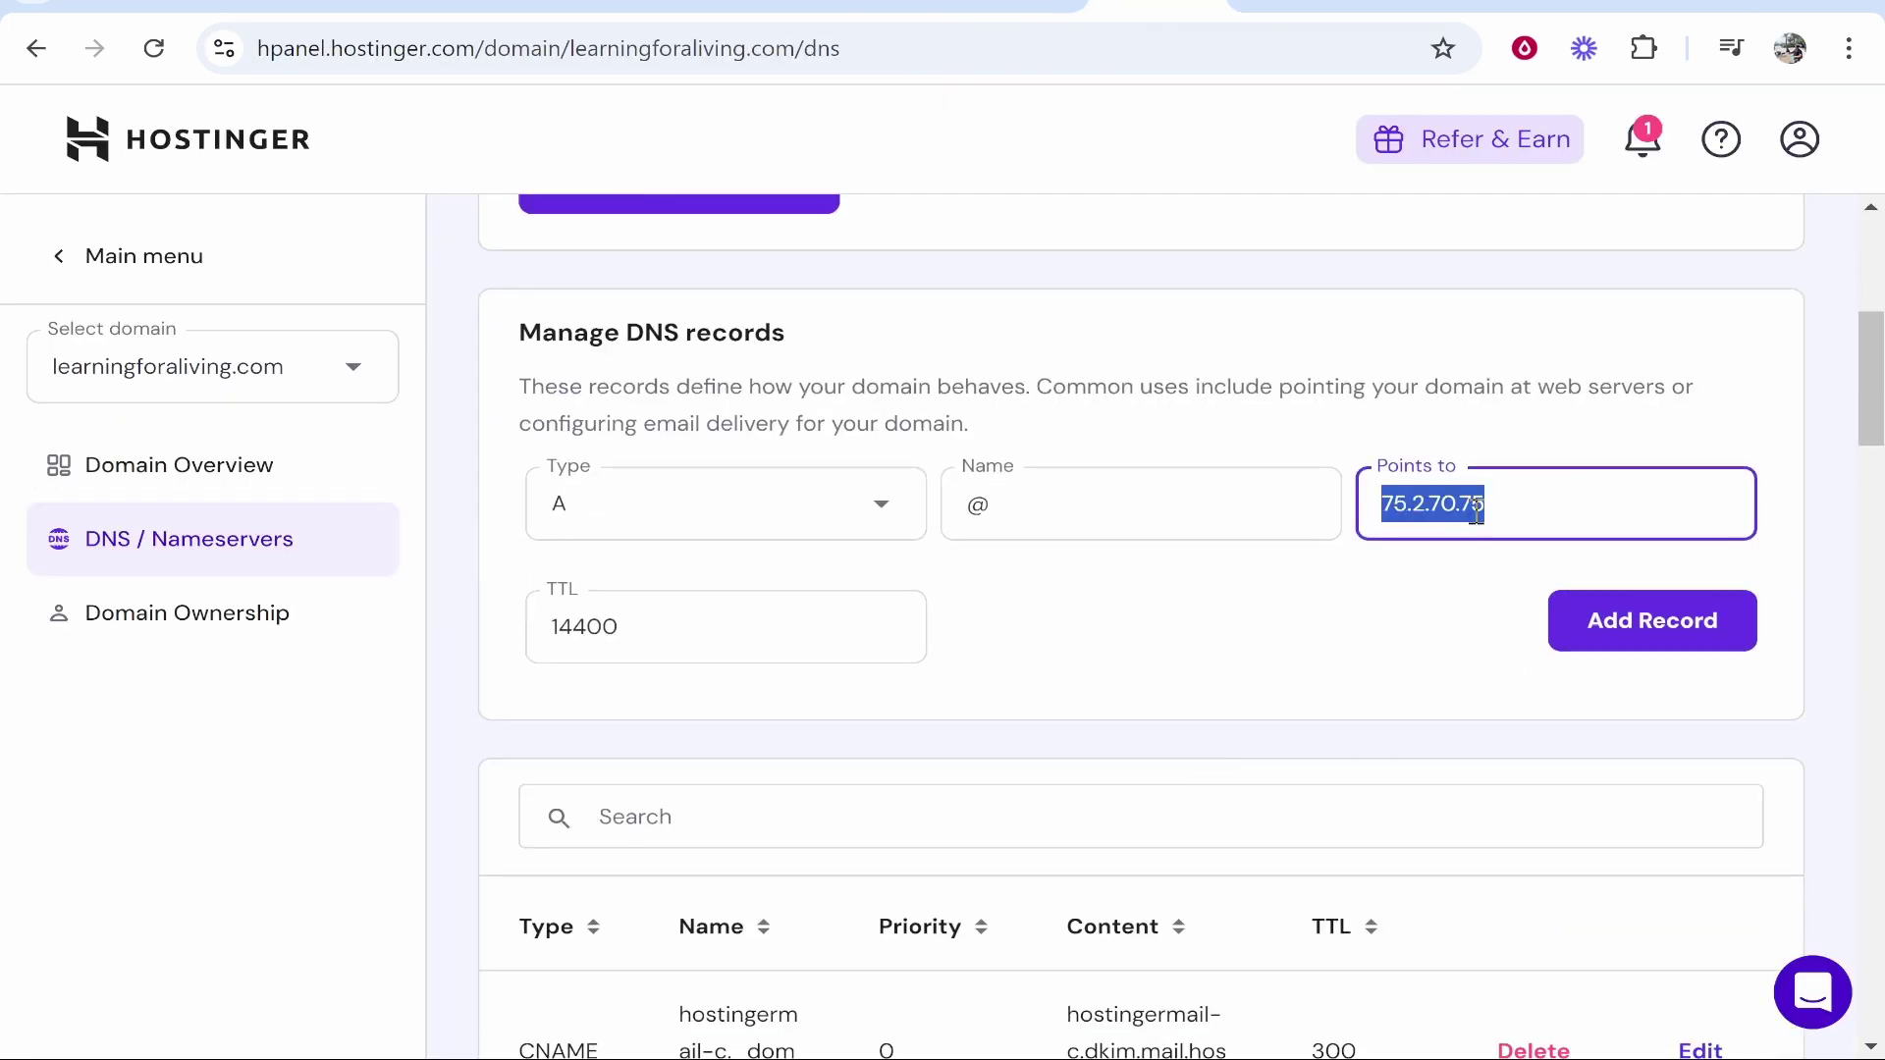
key("ctrl+v")
left_click(1600, 624)
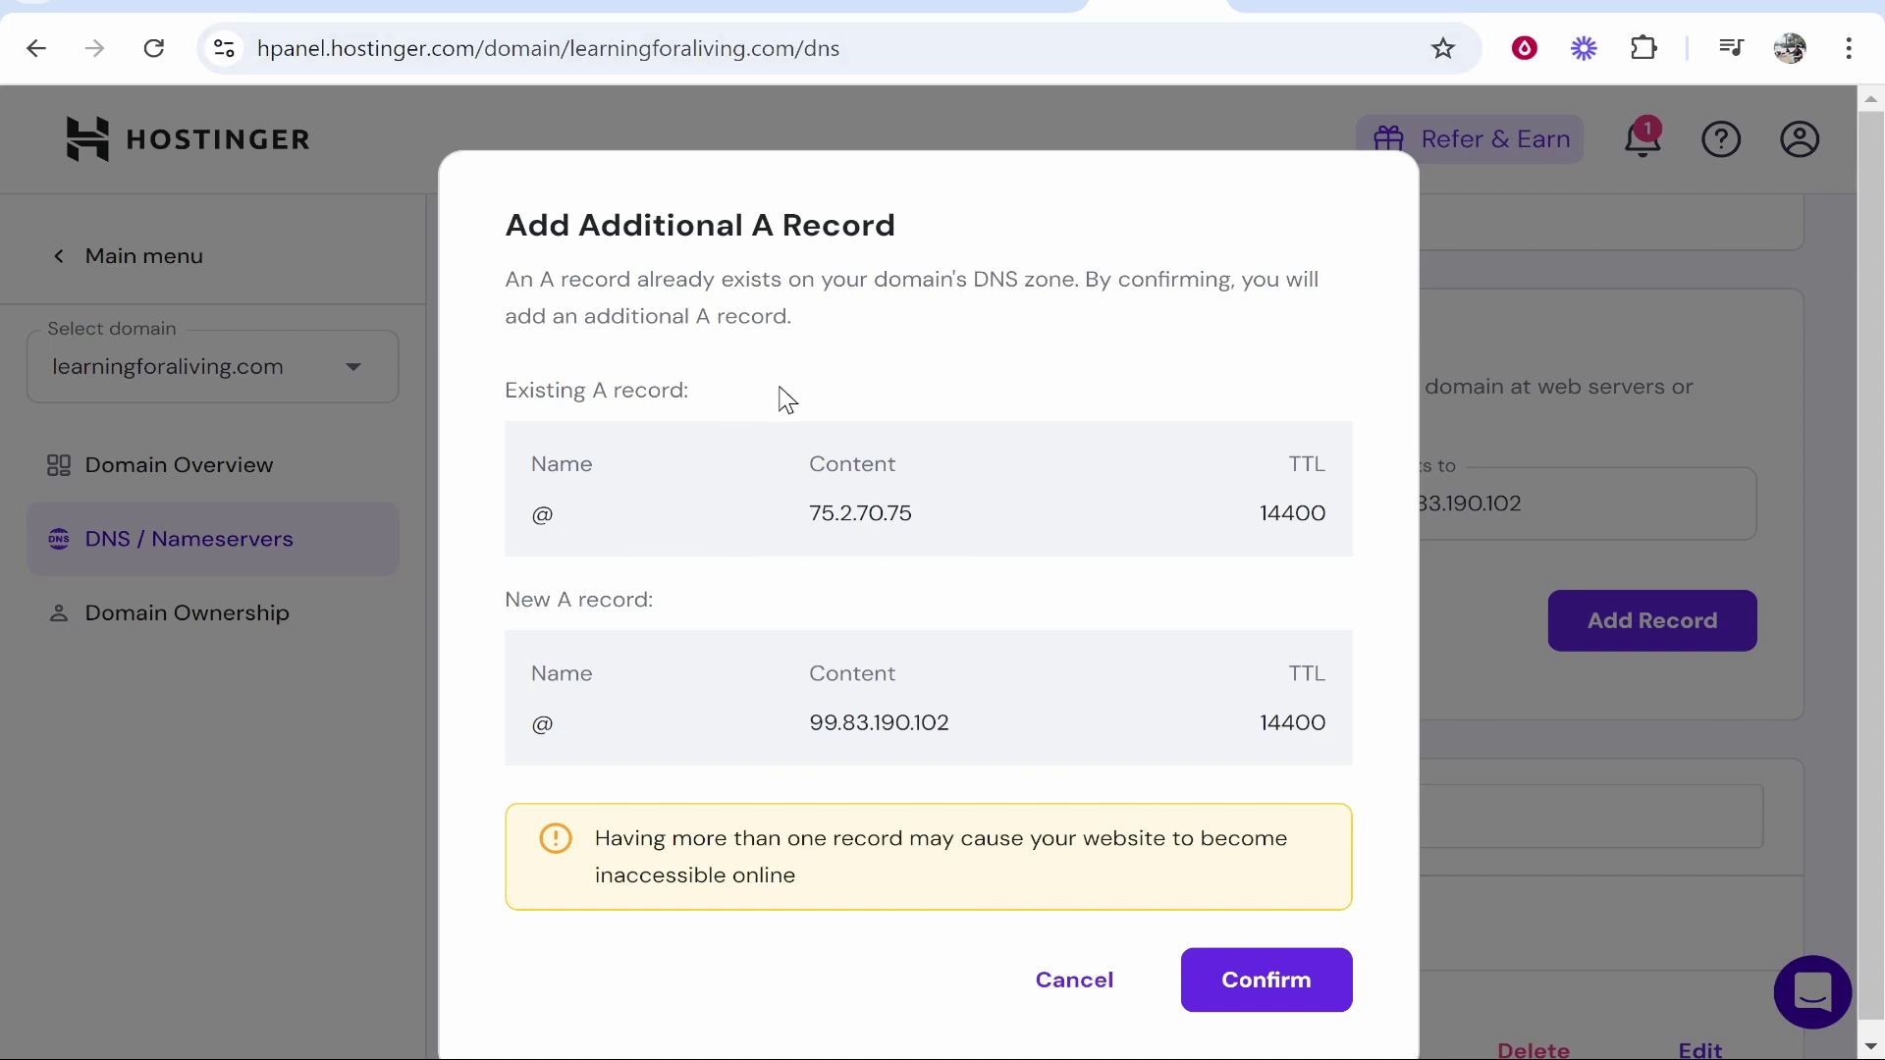
left_click(1271, 987)
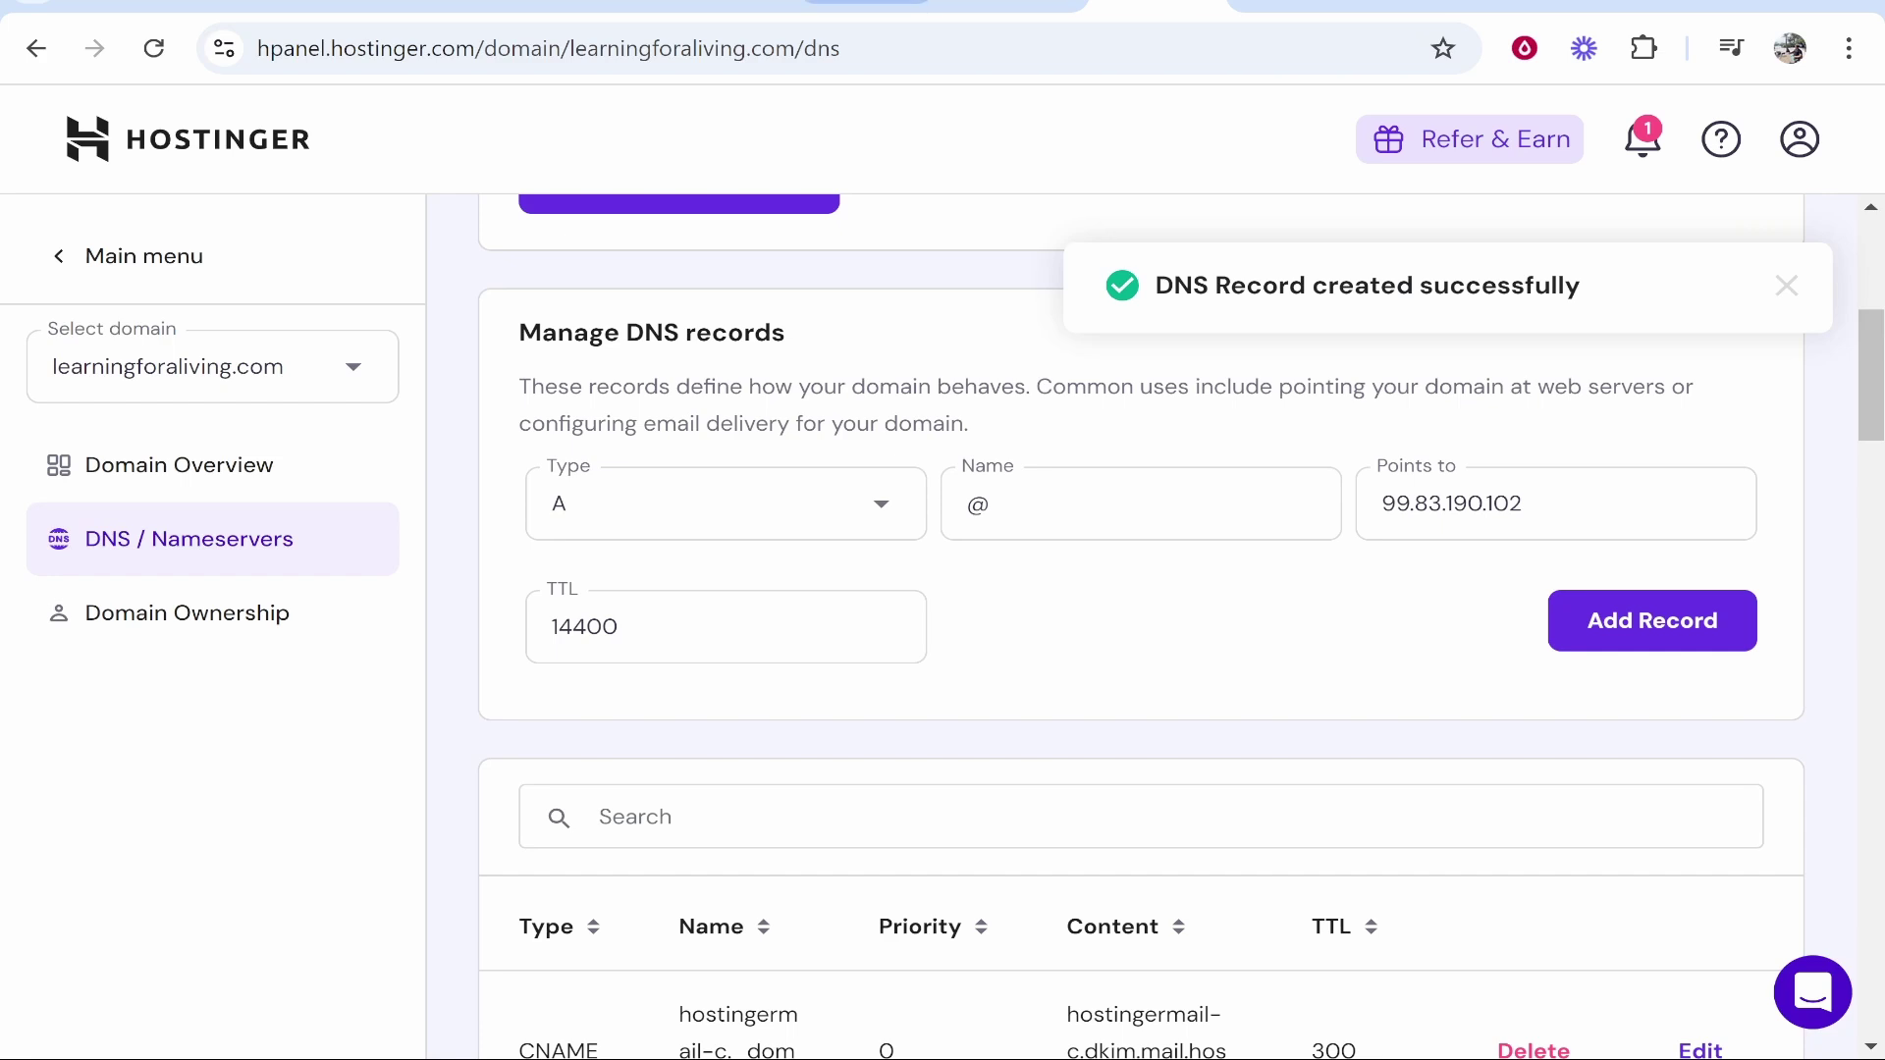
left_click(874, 6)
Recheck the root domain's DNS status several times in Webflow
scroll(1298, 547, "up", 1)
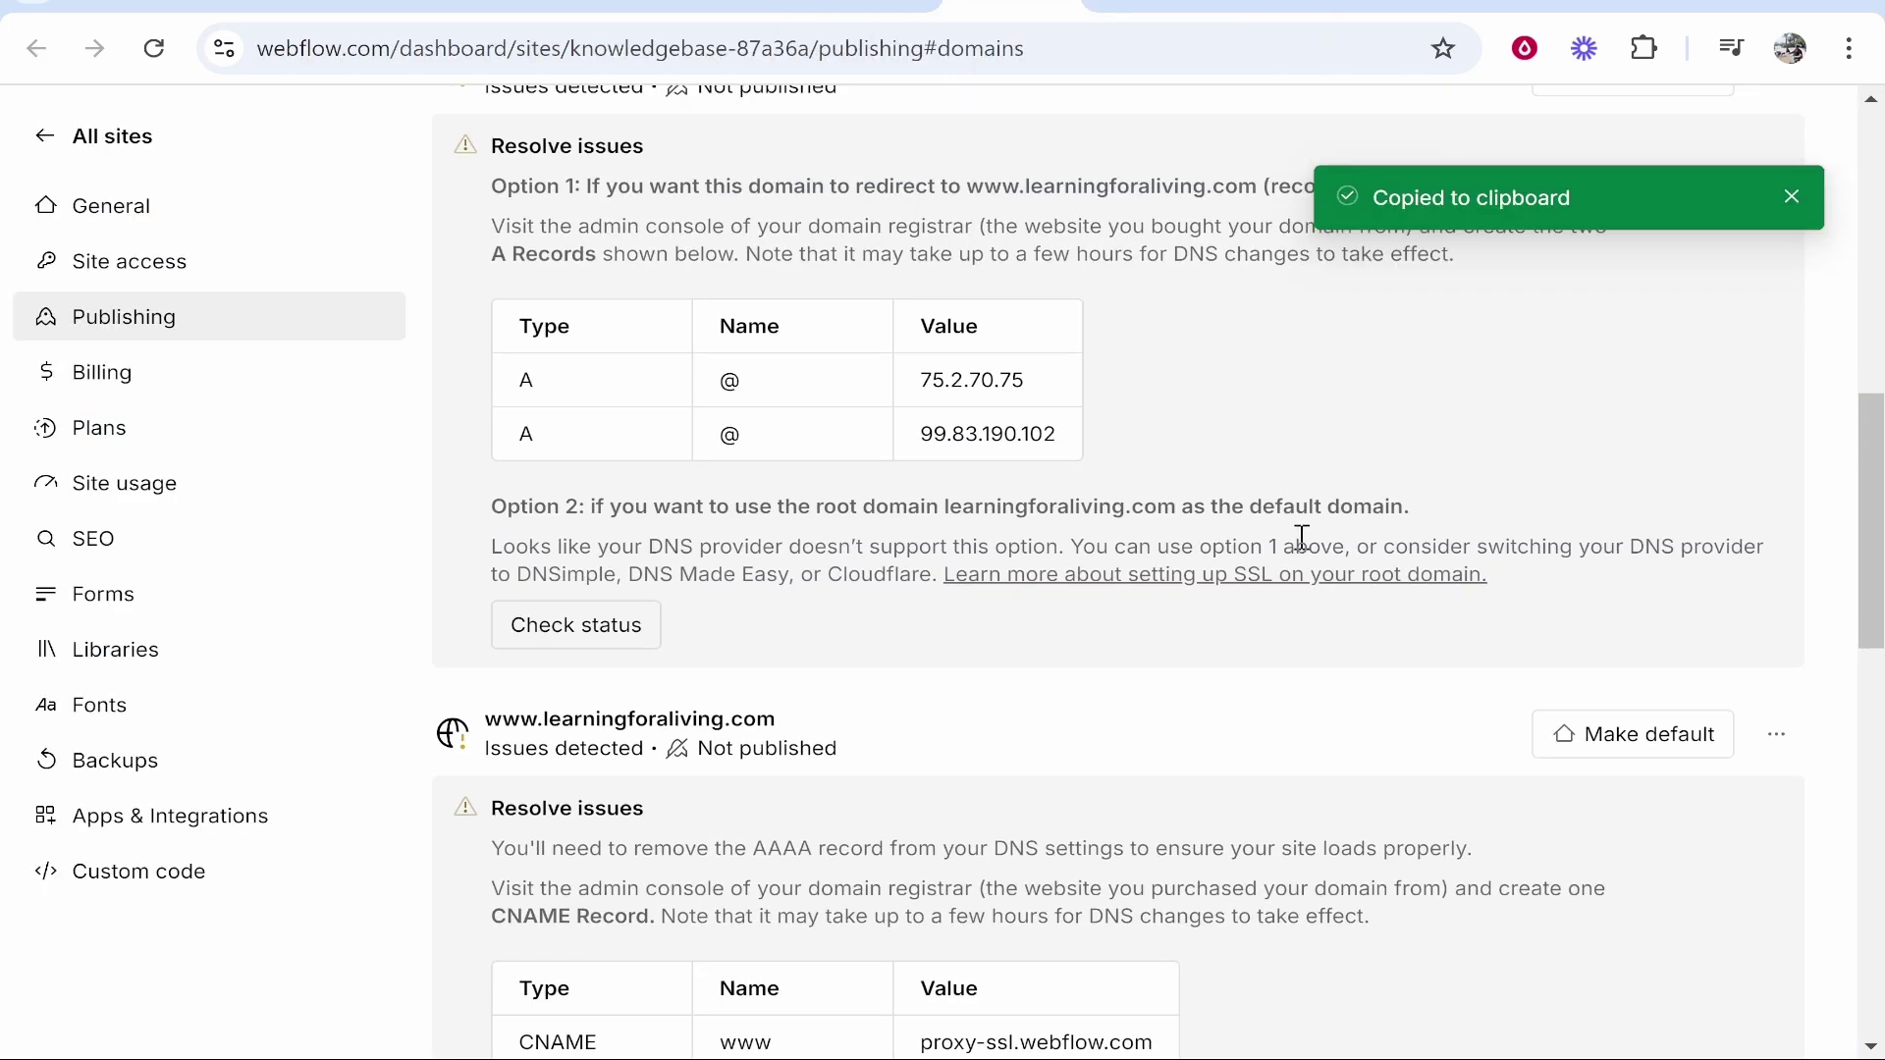
scroll(1074, 667, "up", 1)
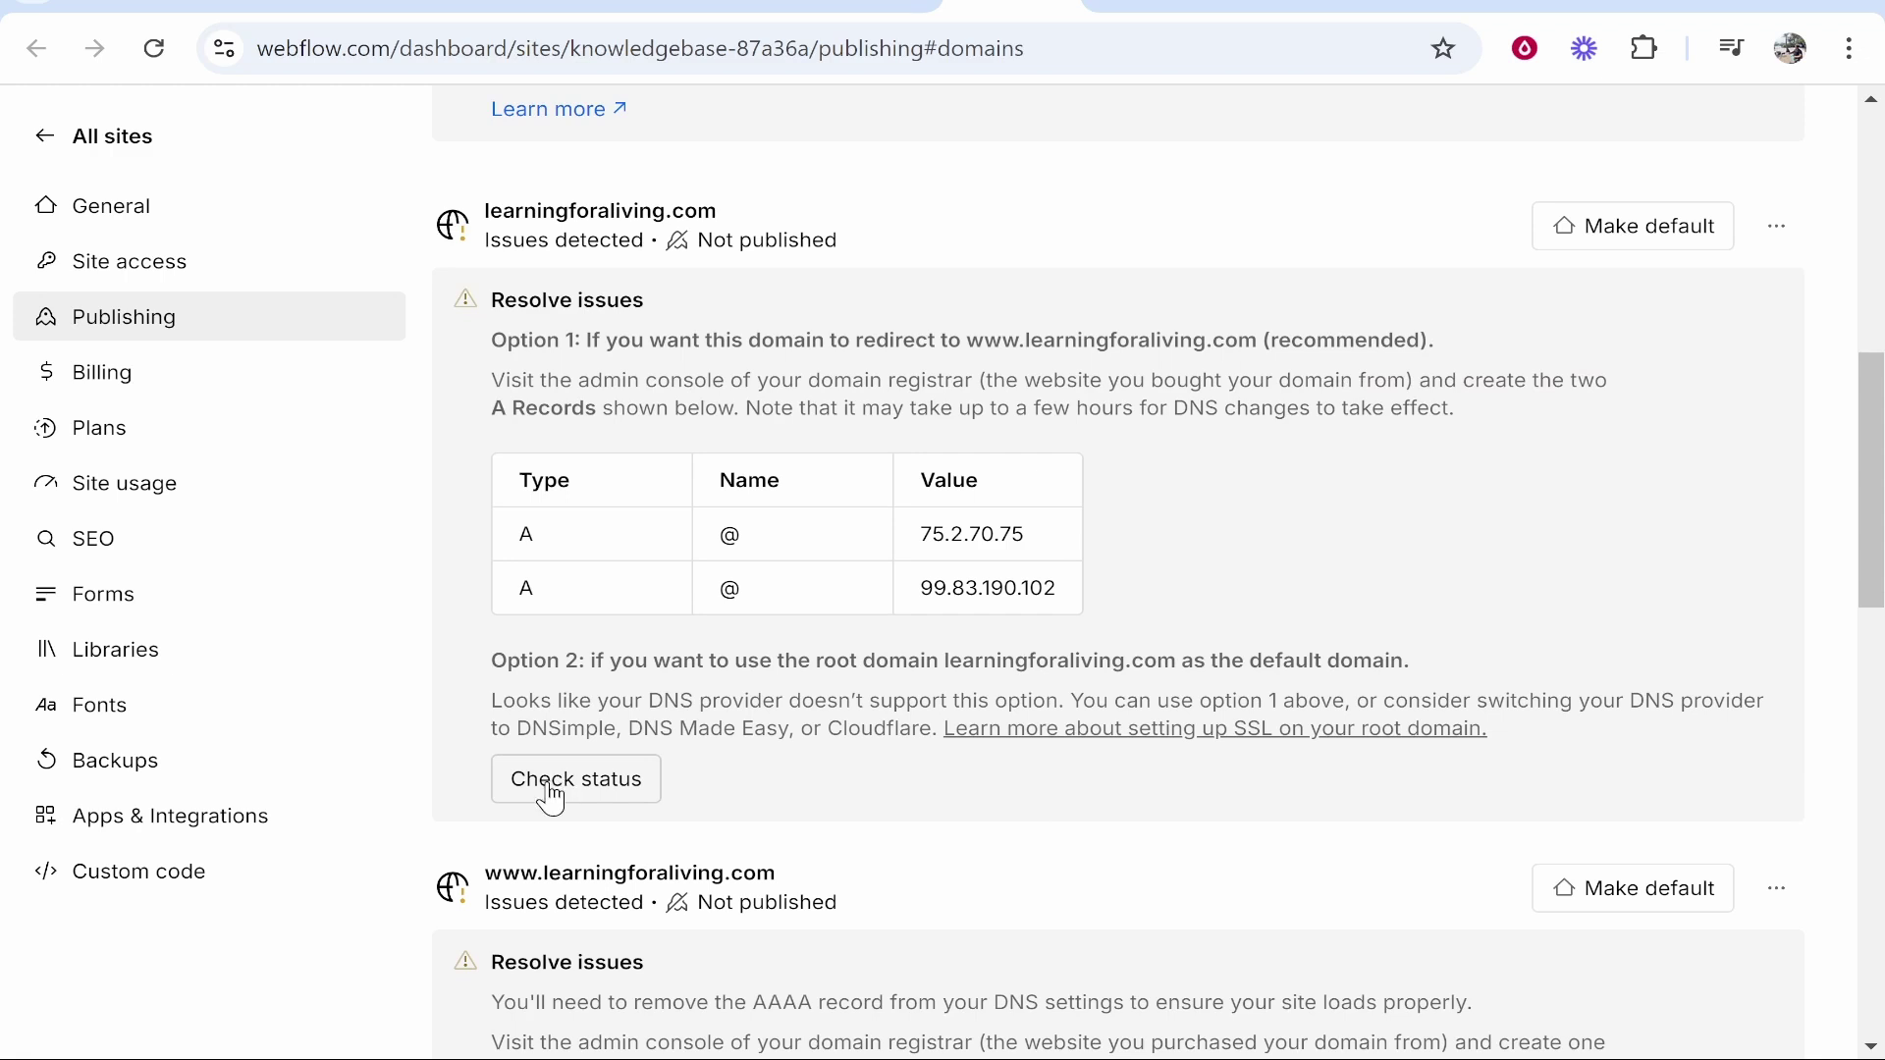
left_click(549, 786)
left_click(517, 791)
left_click(656, 790)
left_click(580, 797)
scroll(573, 746, "down", 6)
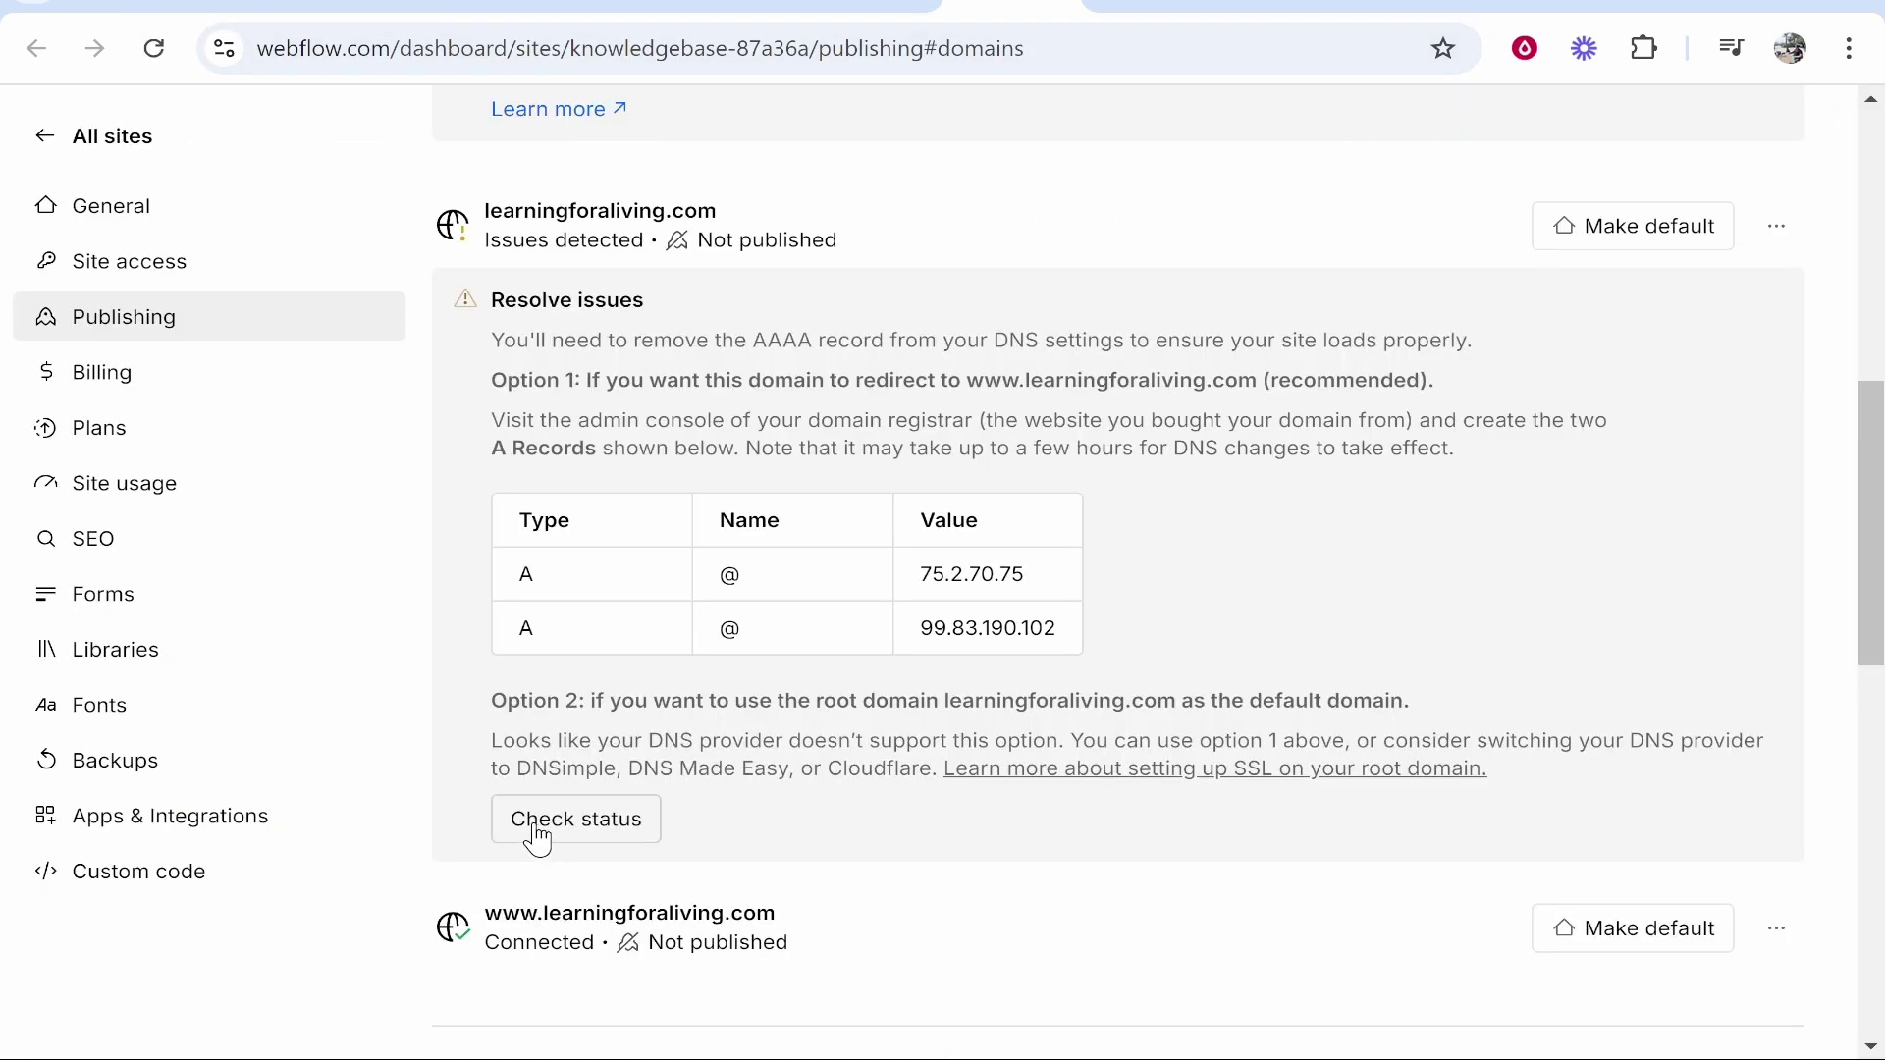
Reload and keep rechecking the status, then move to the DNSChecker tab
left_click(589, 827)
scroll(698, 631, "down", 3)
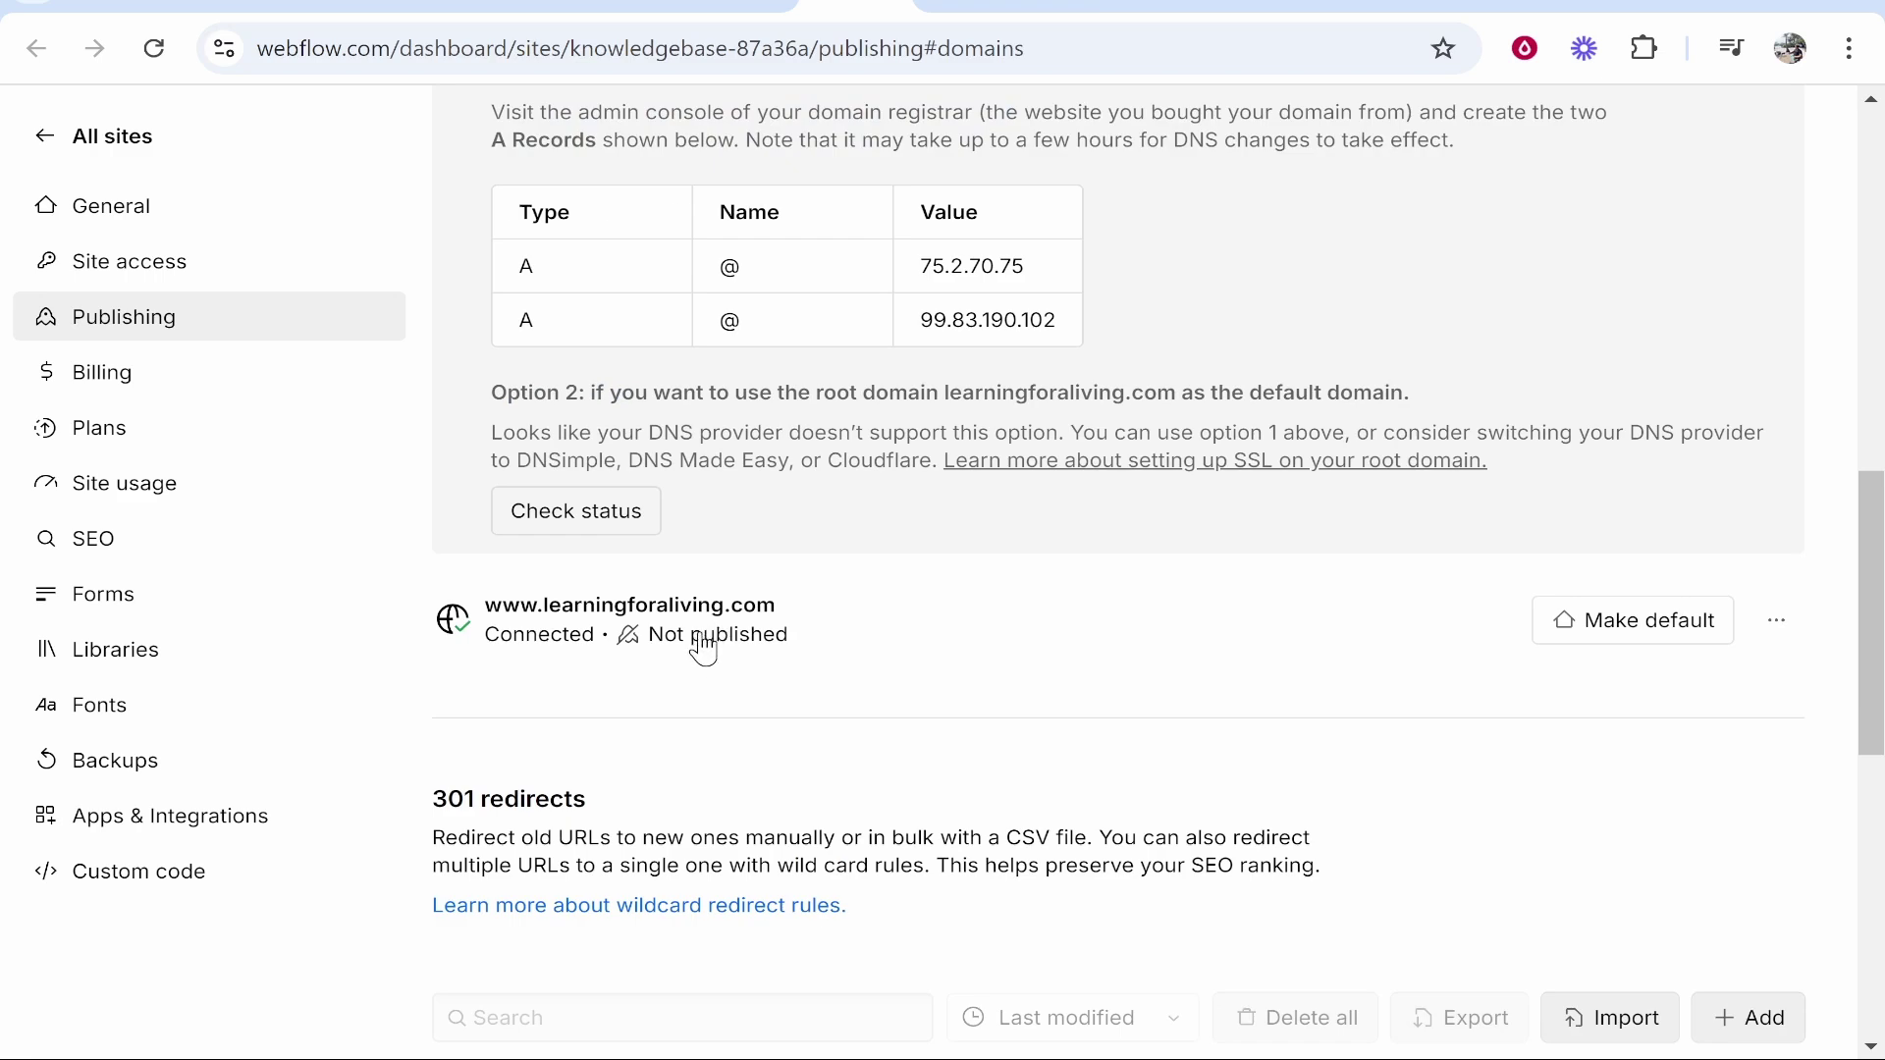
scroll(516, 643, "up", 2)
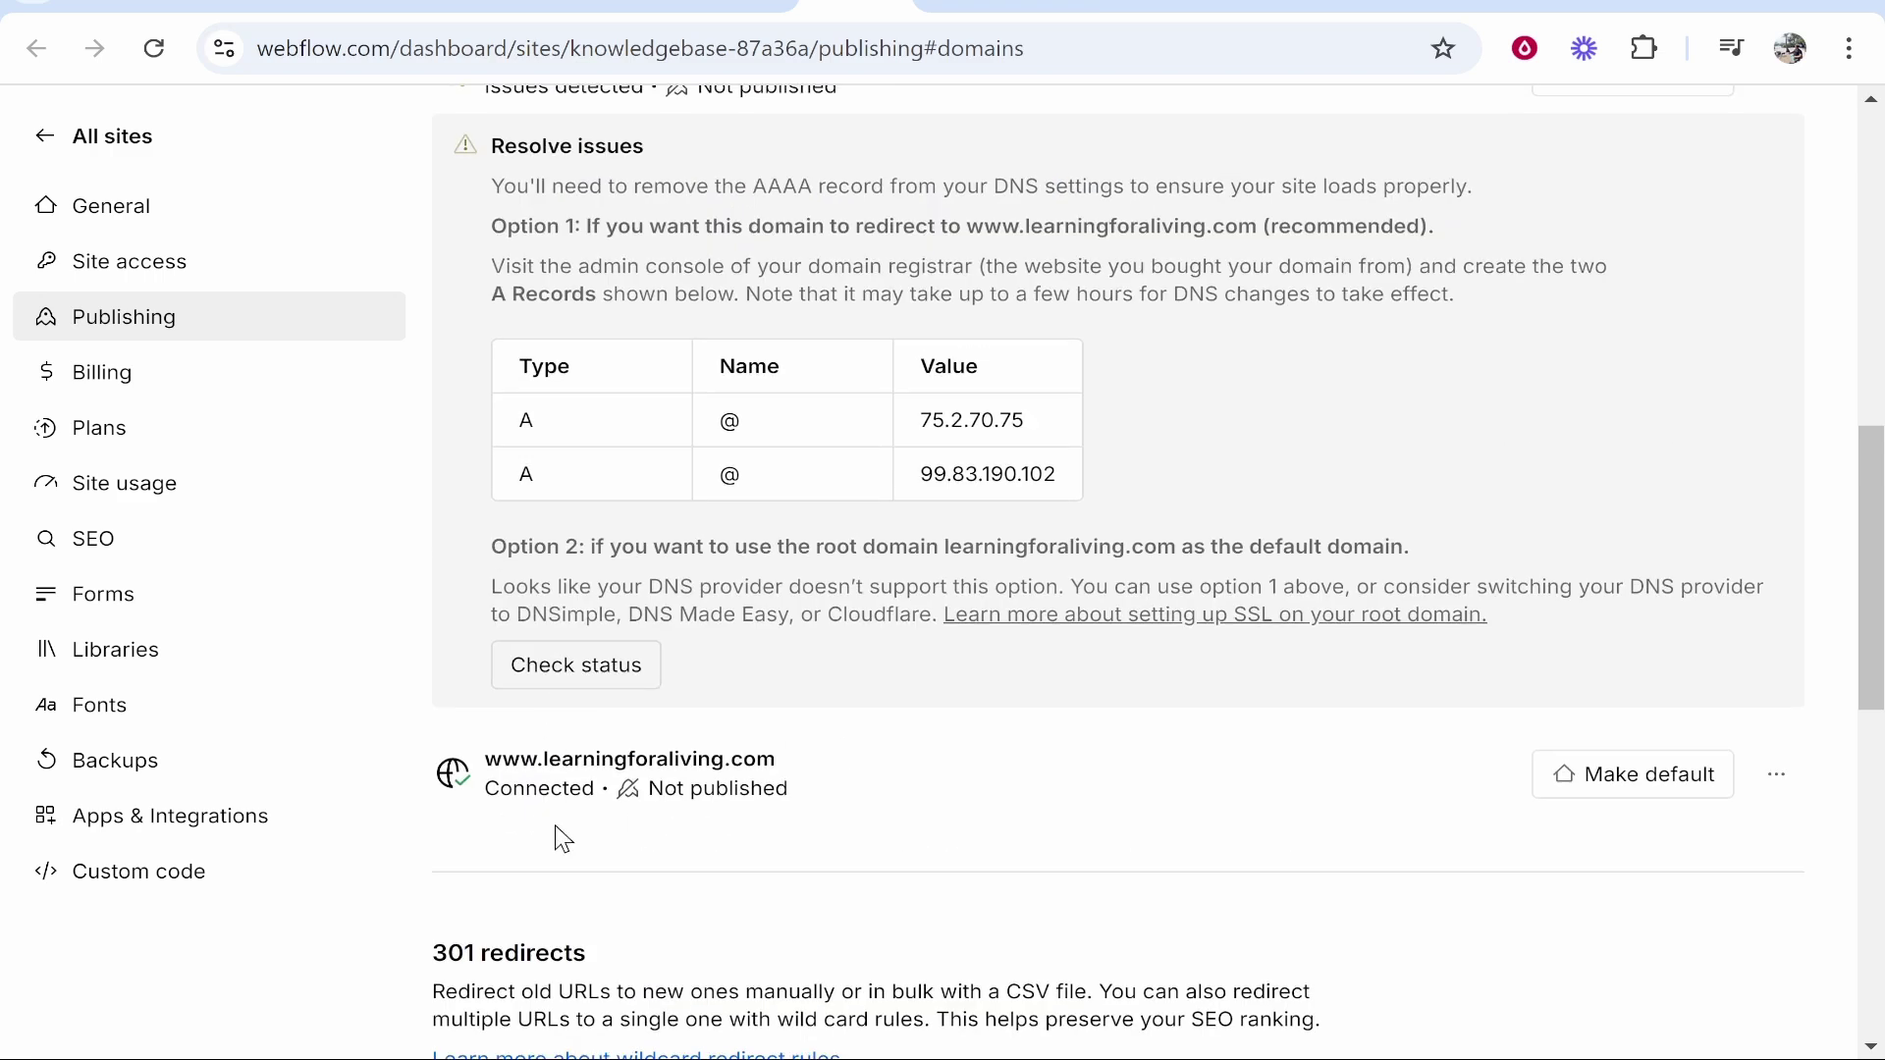
scroll(584, 629, "up", 3)
left_click(579, 957)
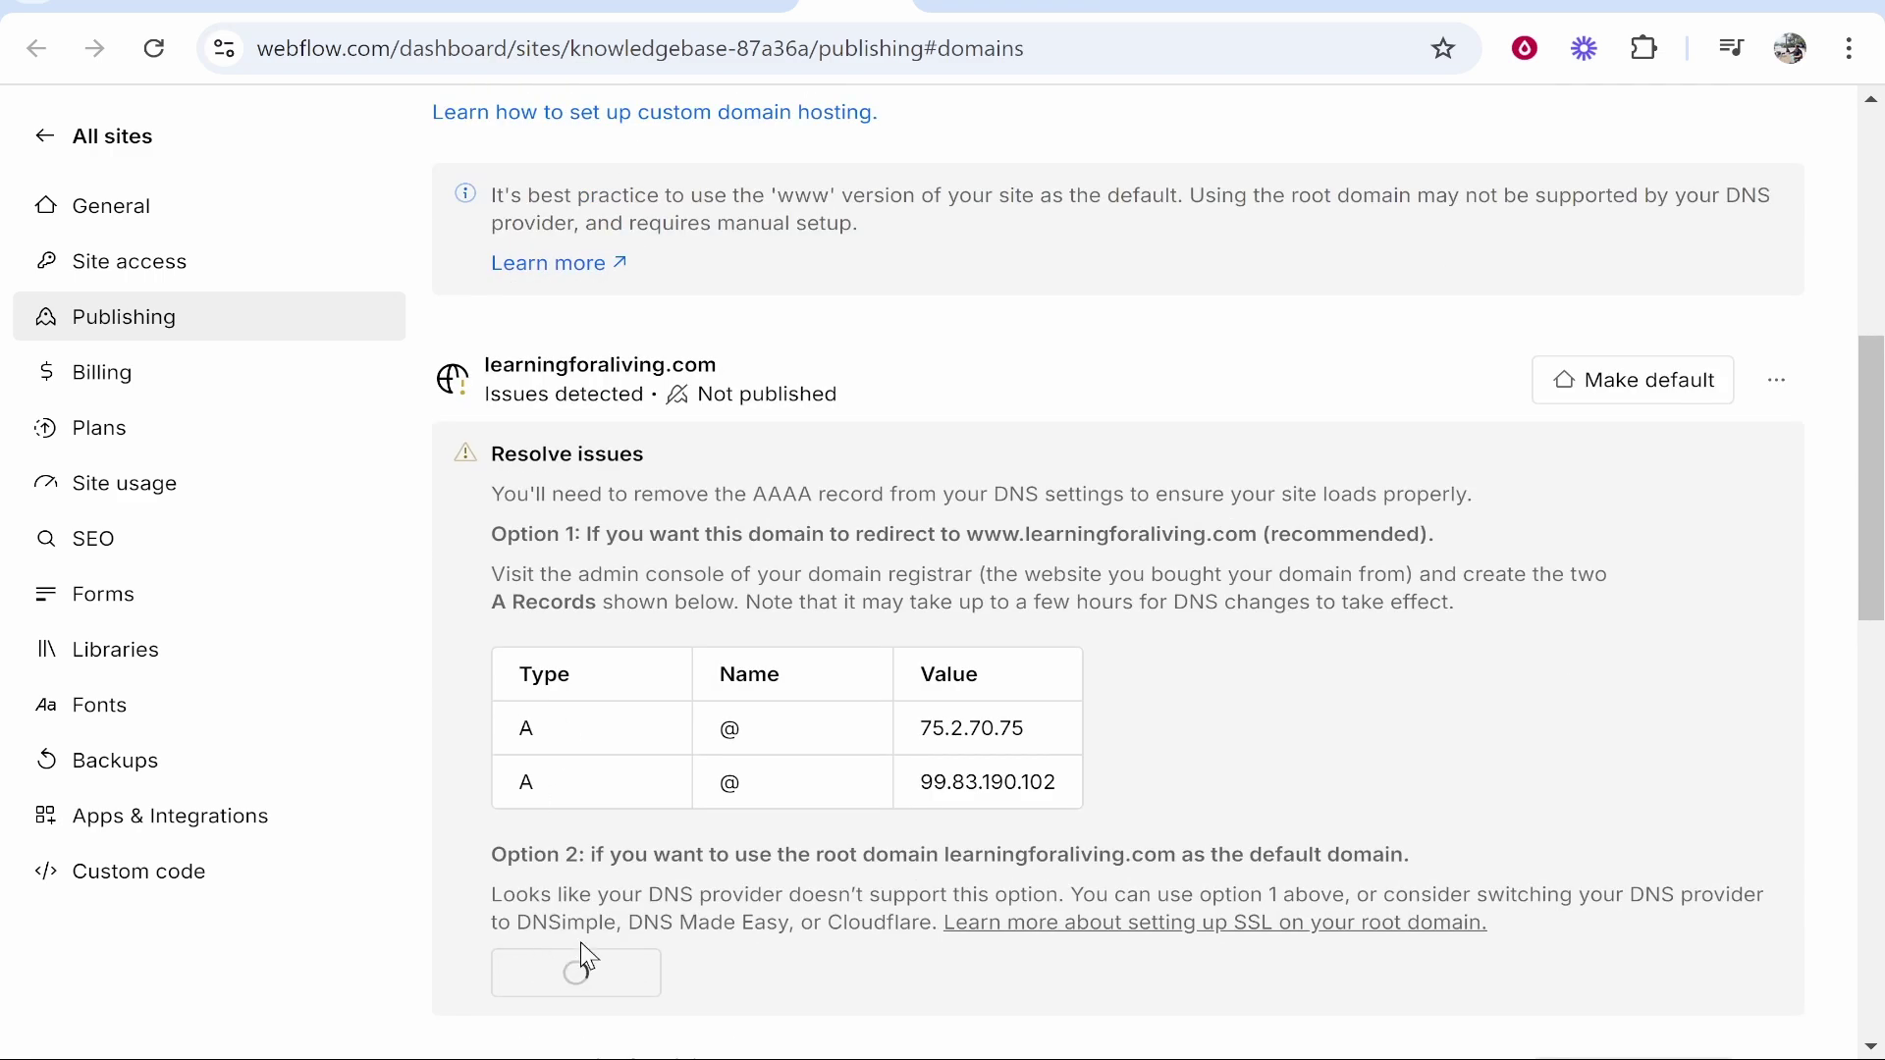
scroll(636, 764, "down", 2)
left_click(594, 830)
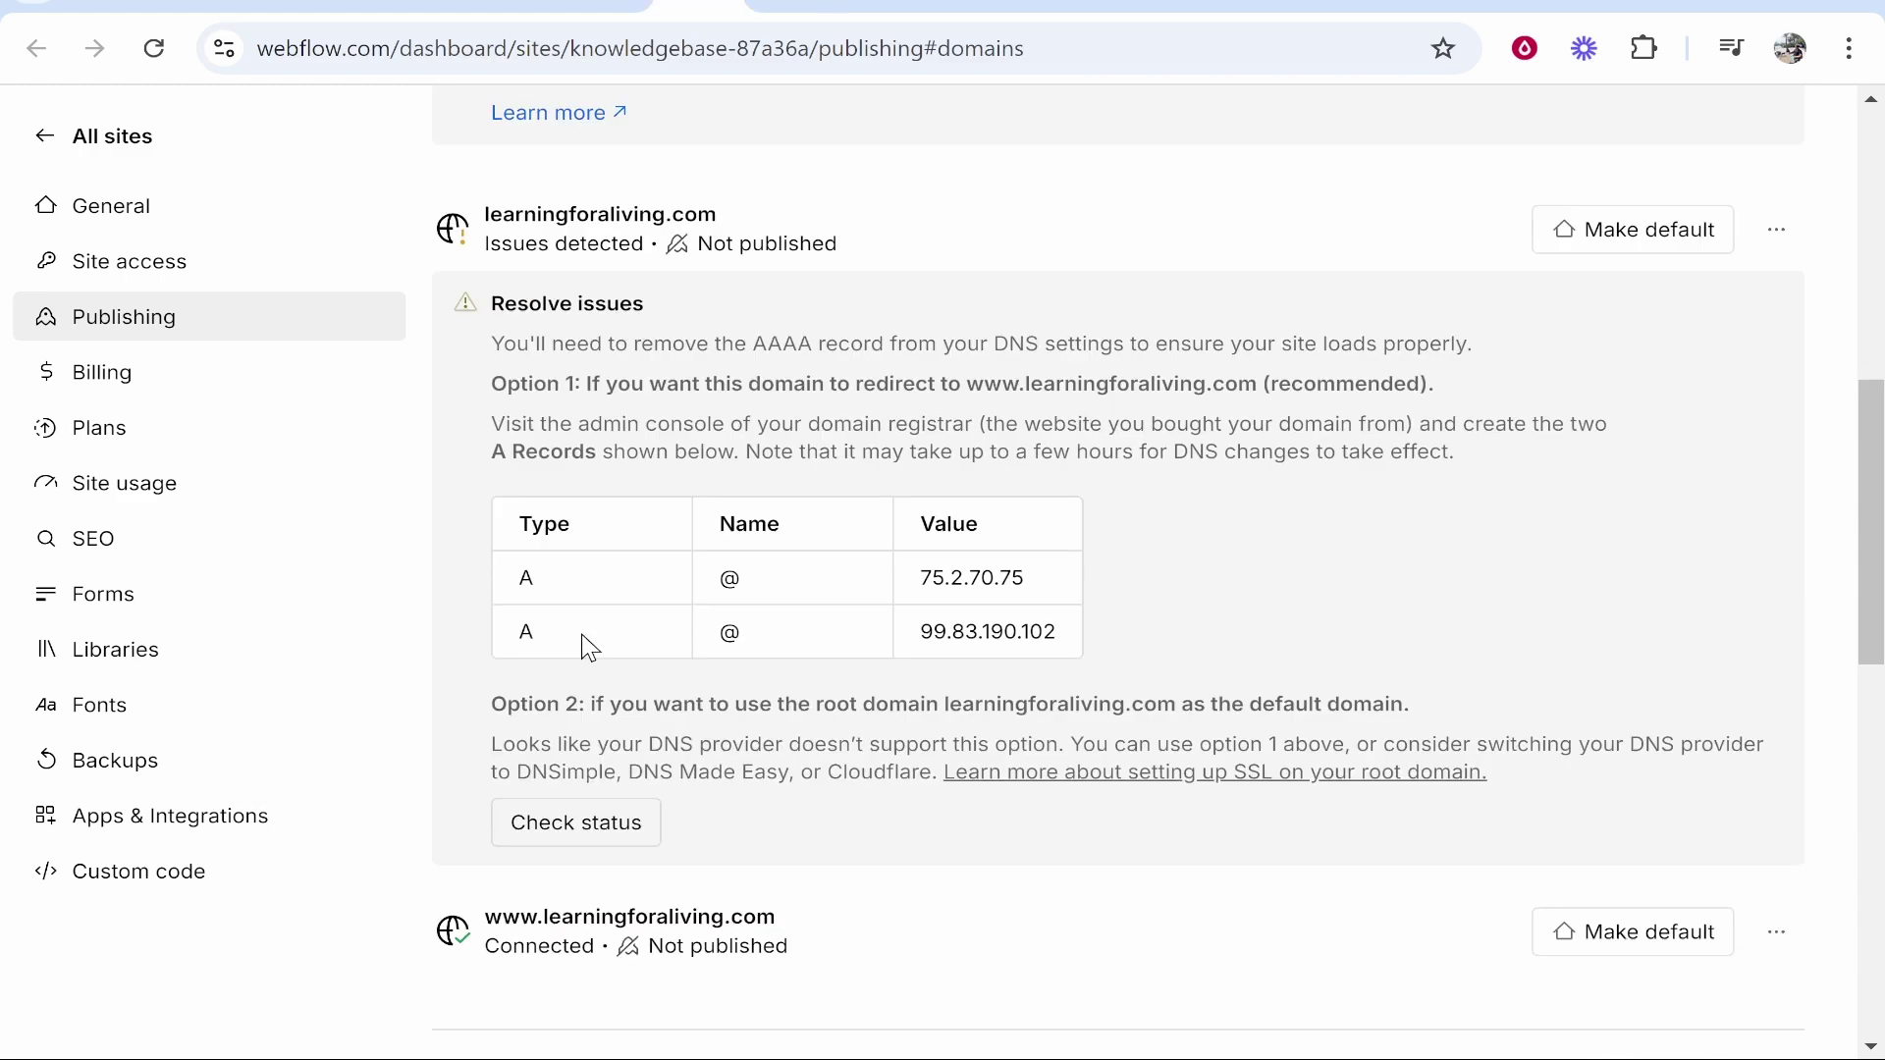
left_click(586, 825)
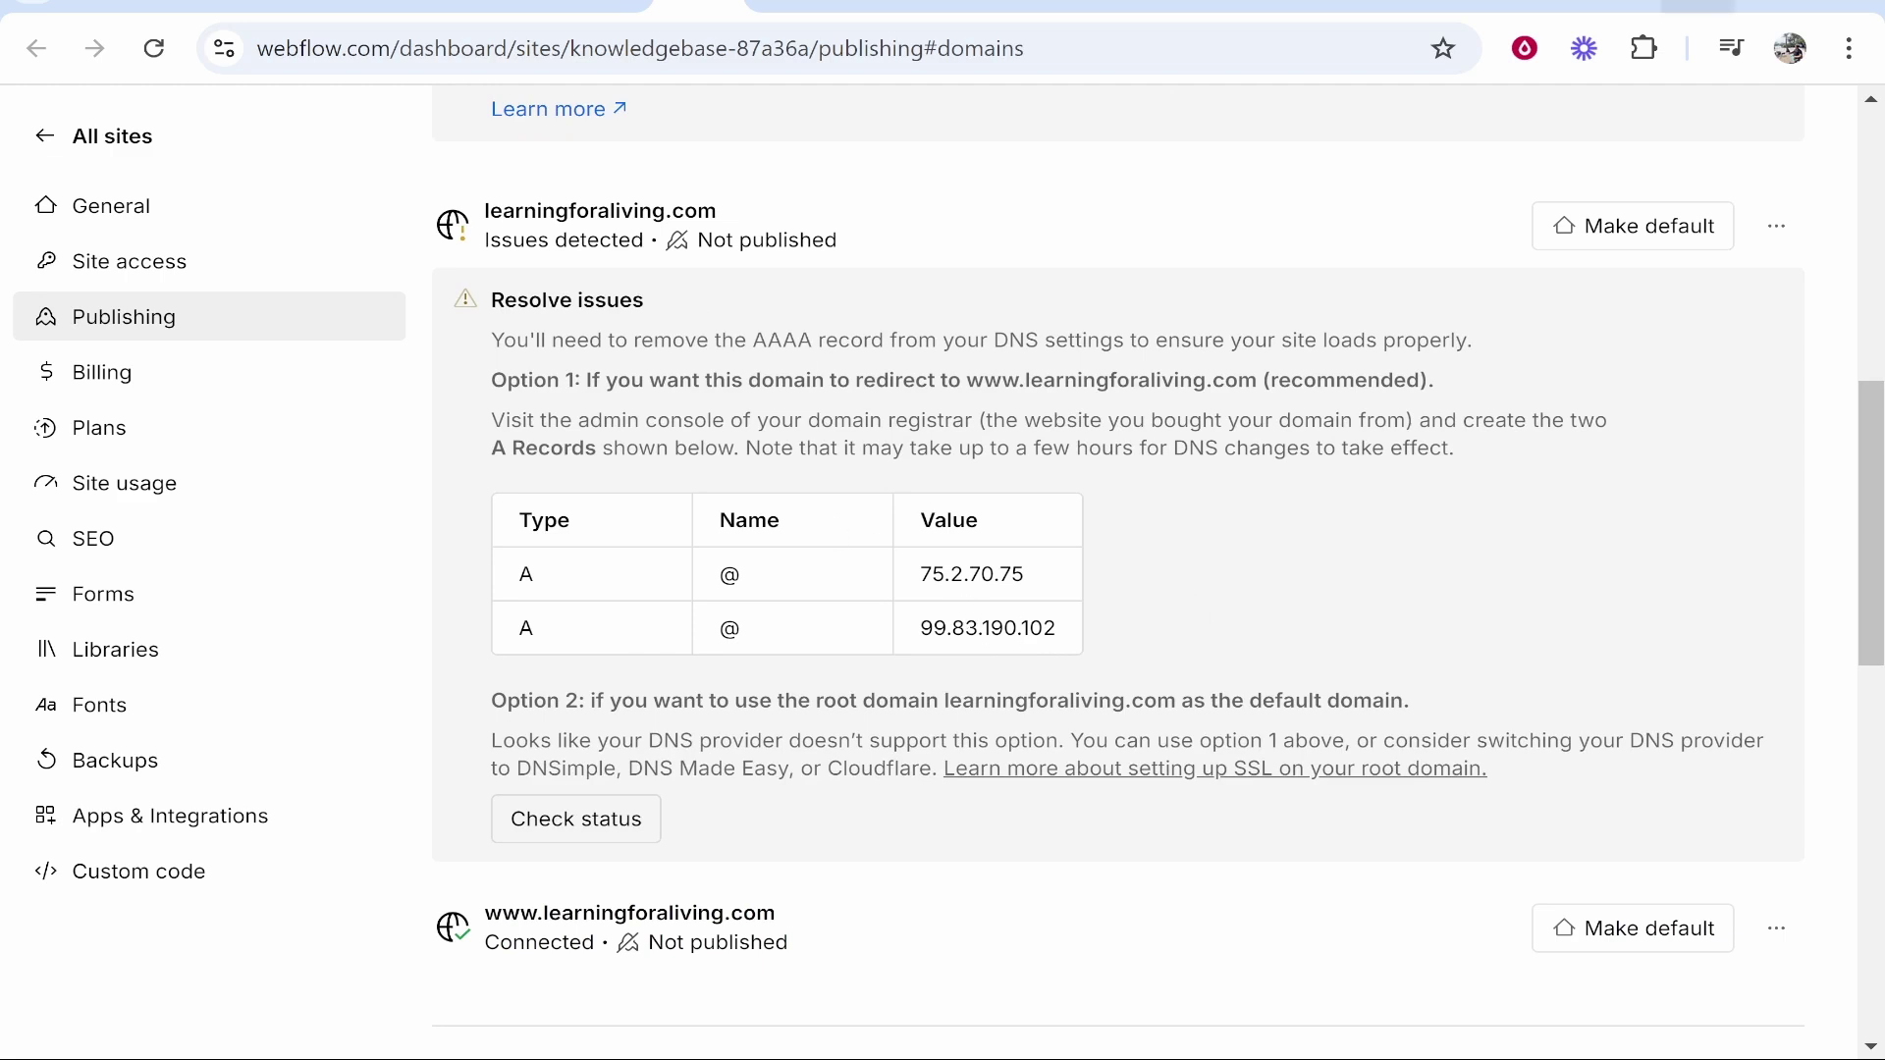
left_click(1317, 5)
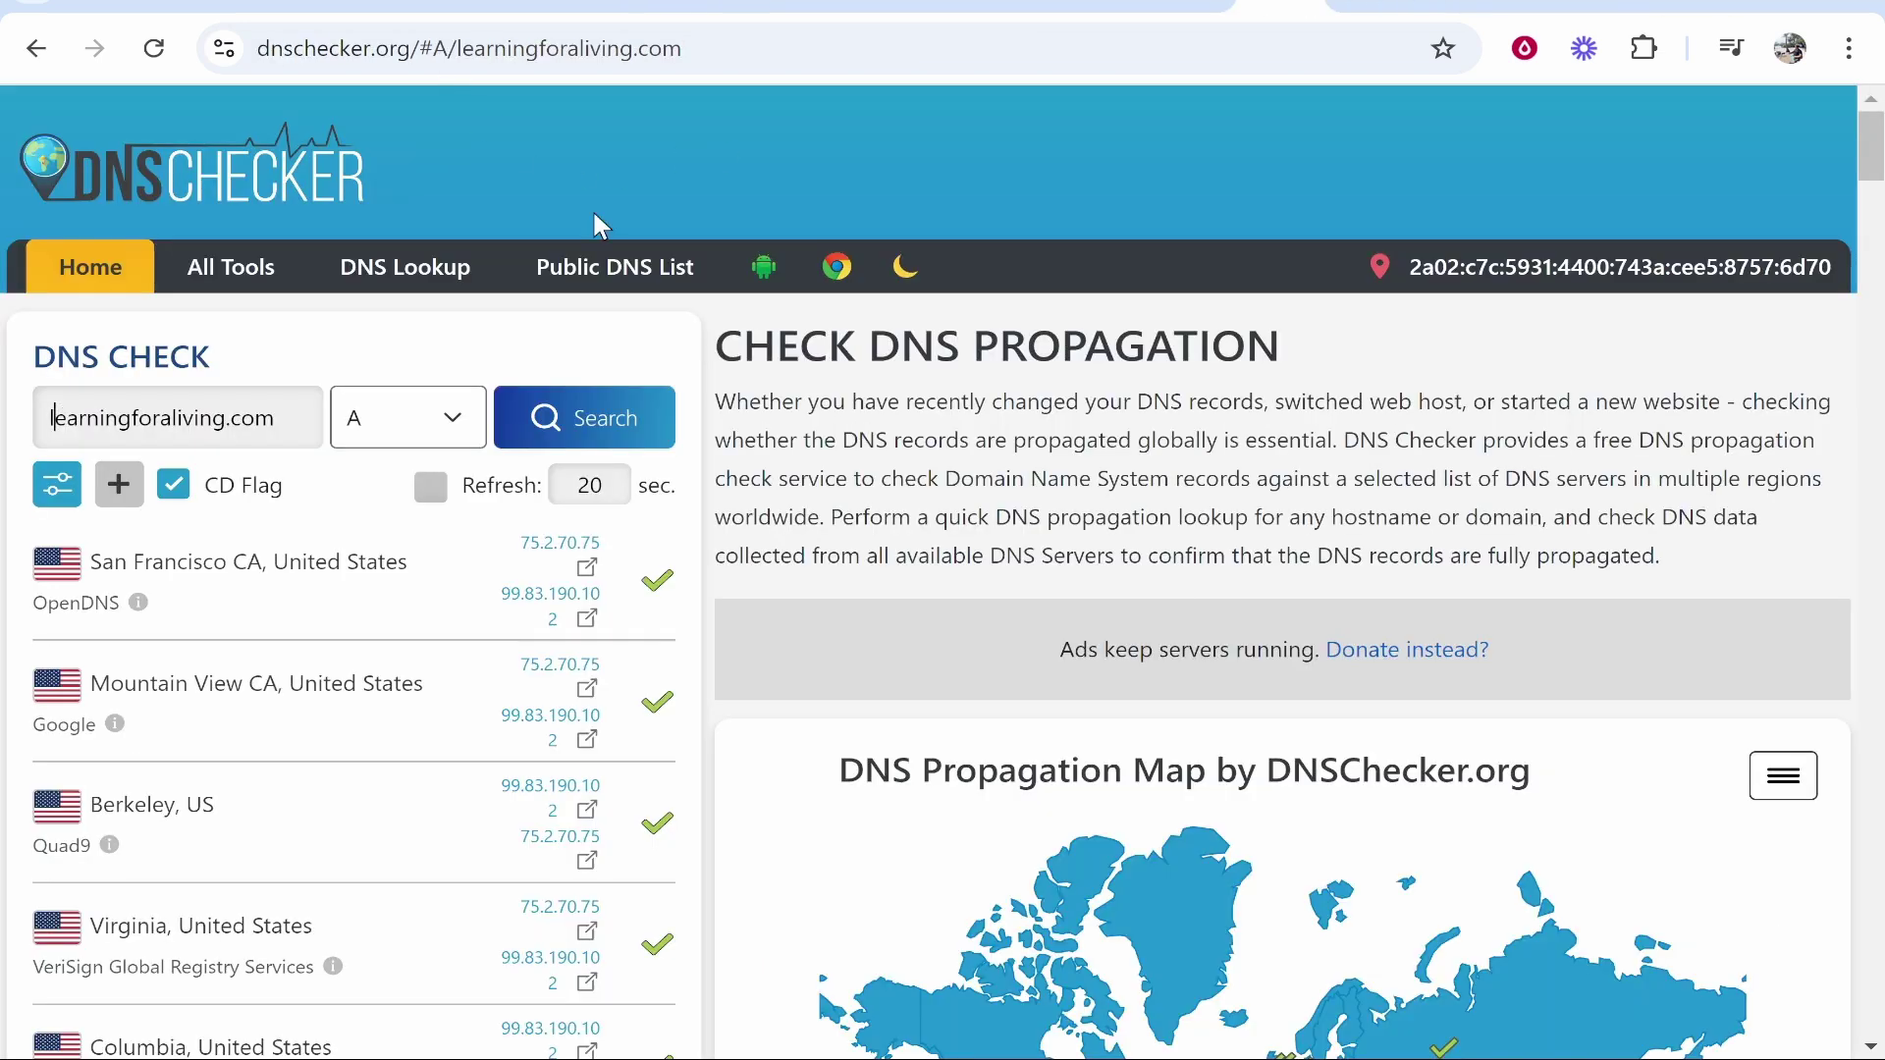
Scroll through DNSChecker's worldwide results showing 75.2.70.75 and 99.83.190.102
scroll(485, 581, "down", 3)
scroll(191, 250, "up", 2)
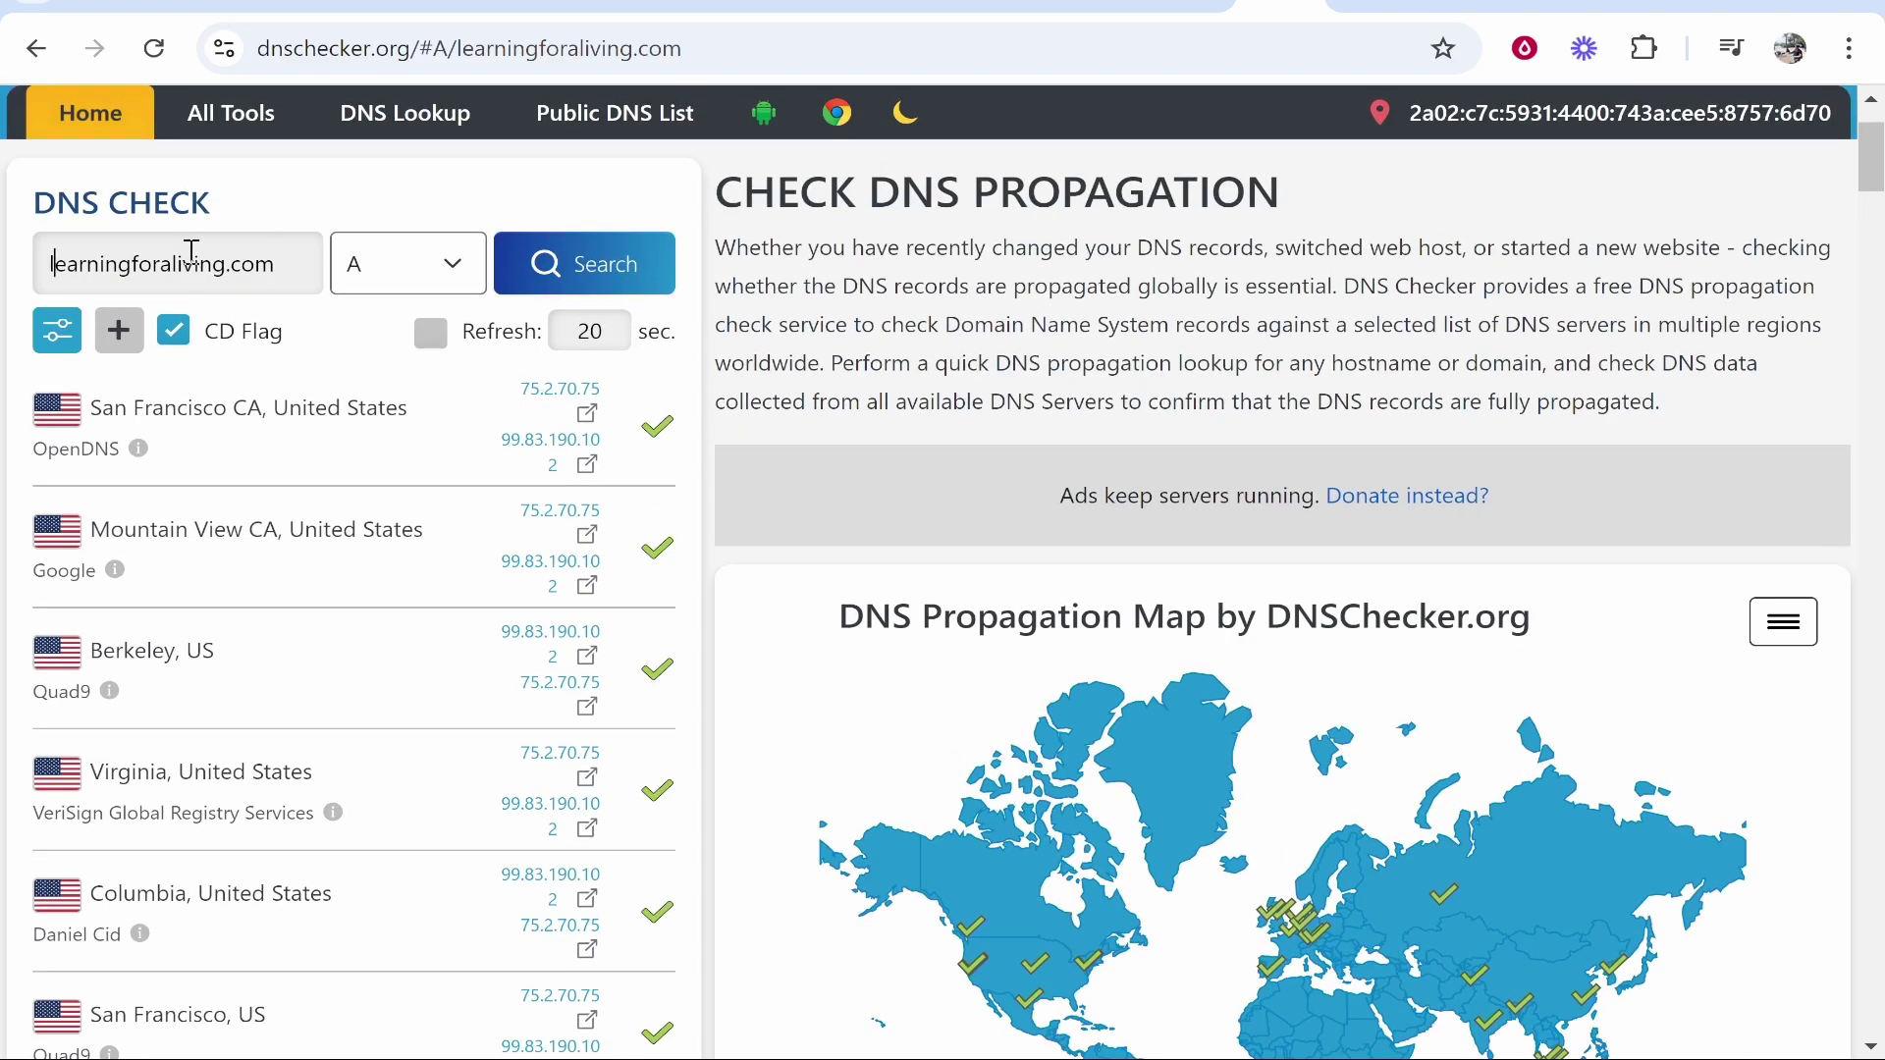
scroll(678, 520, "down", 10)
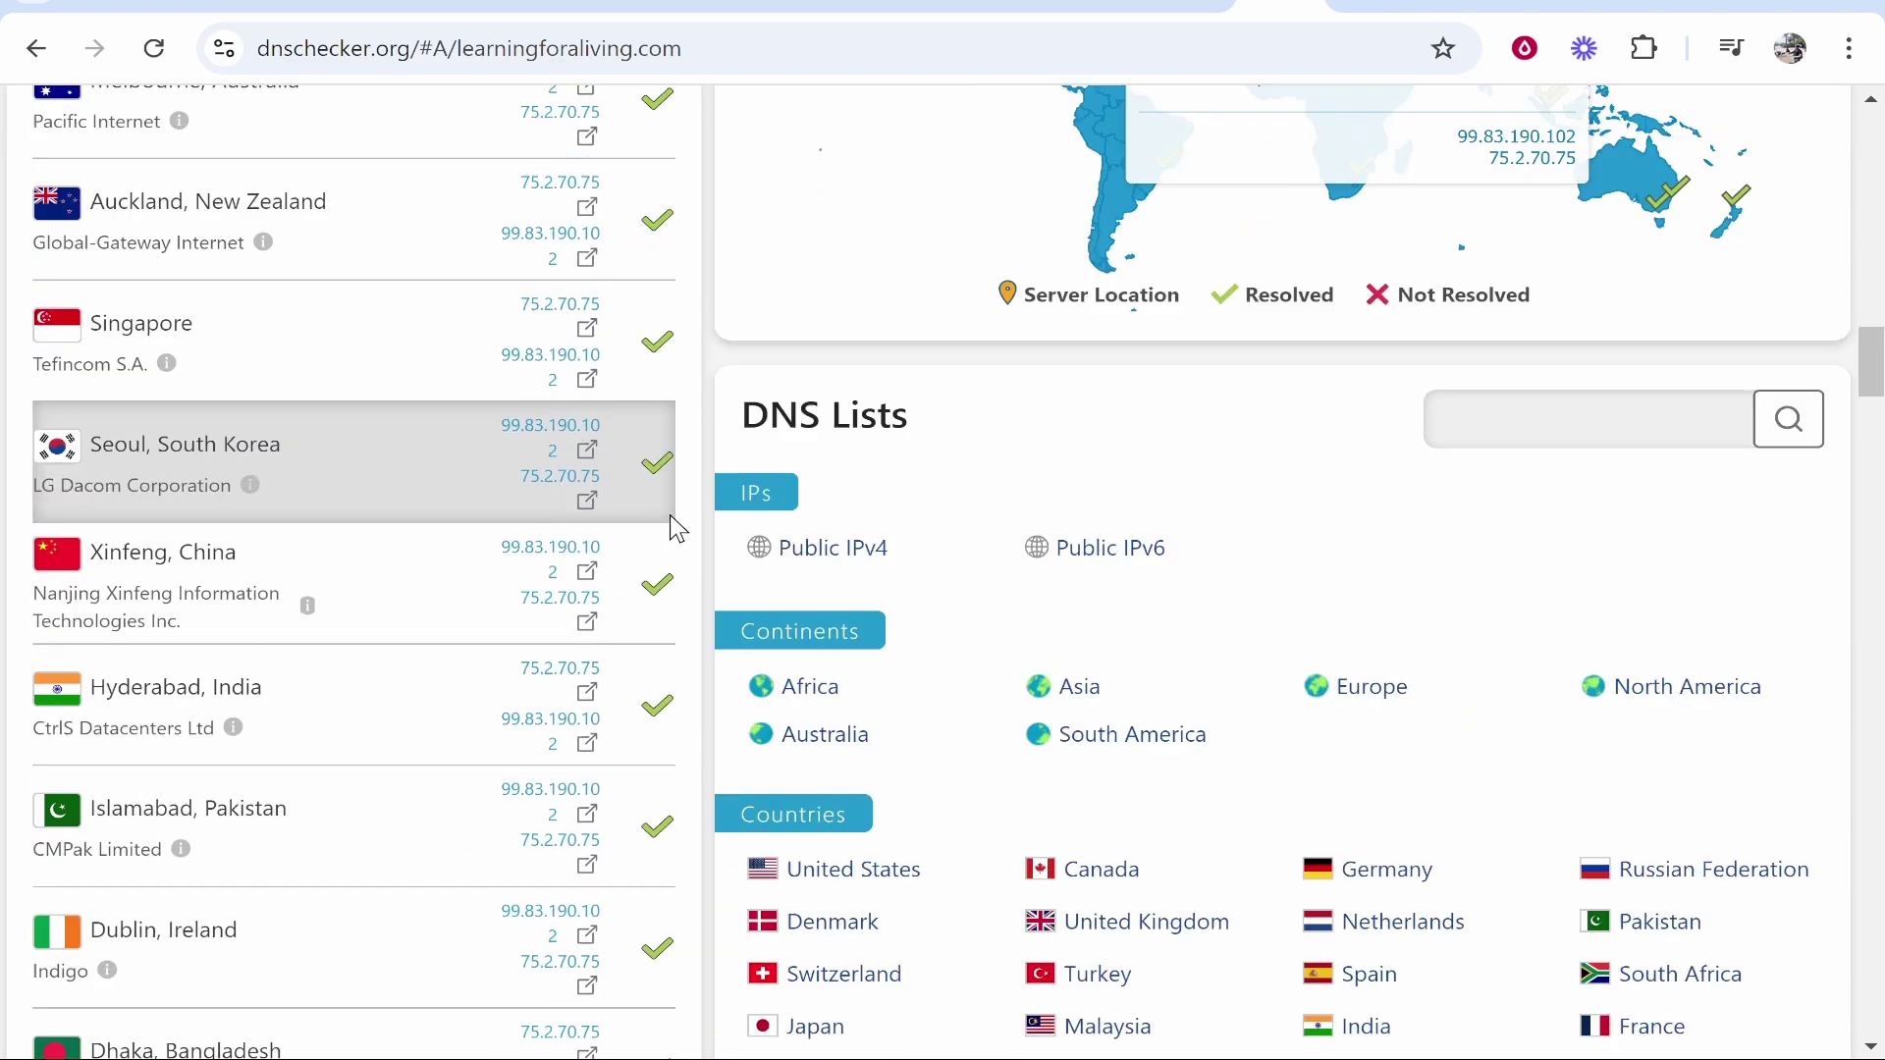
scroll(669, 515, "down", 2)
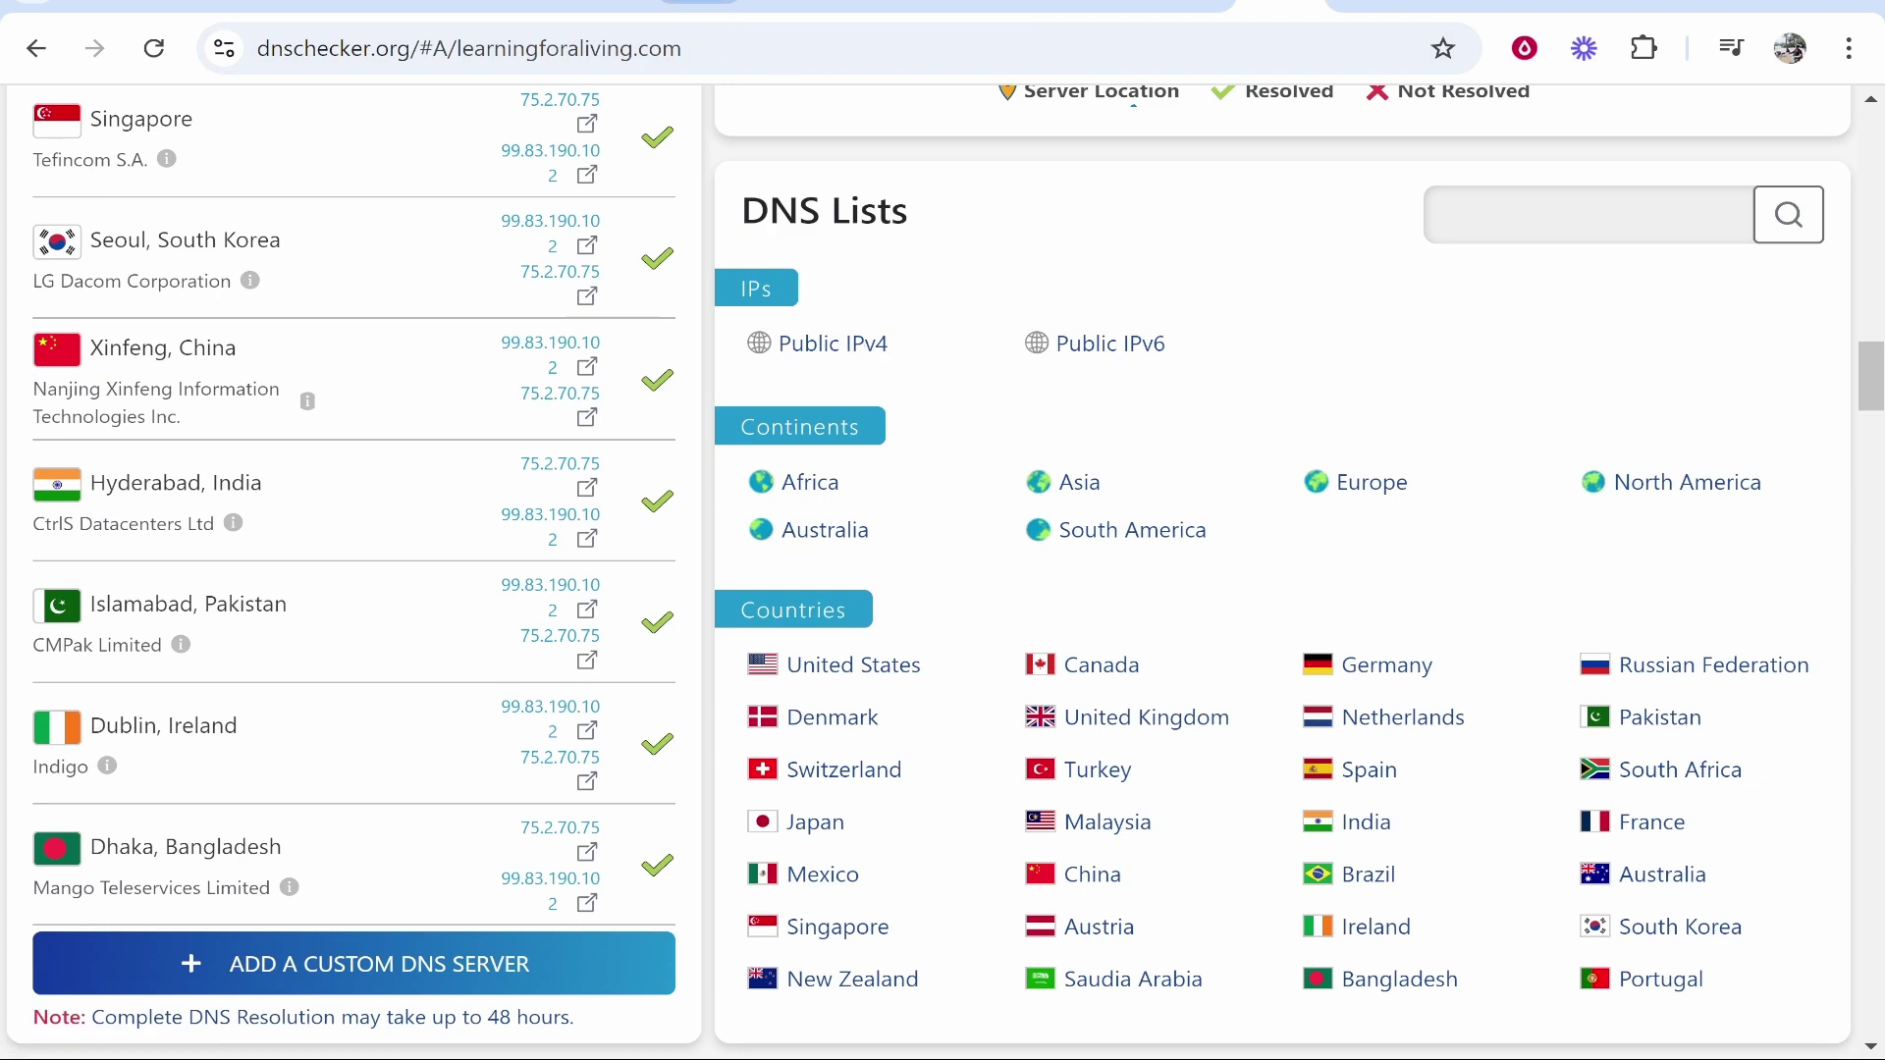
Recheck learningforaliving.com's status, still flagged, and copy the 75.2.70.75 A-record value
left_click(699, 10)
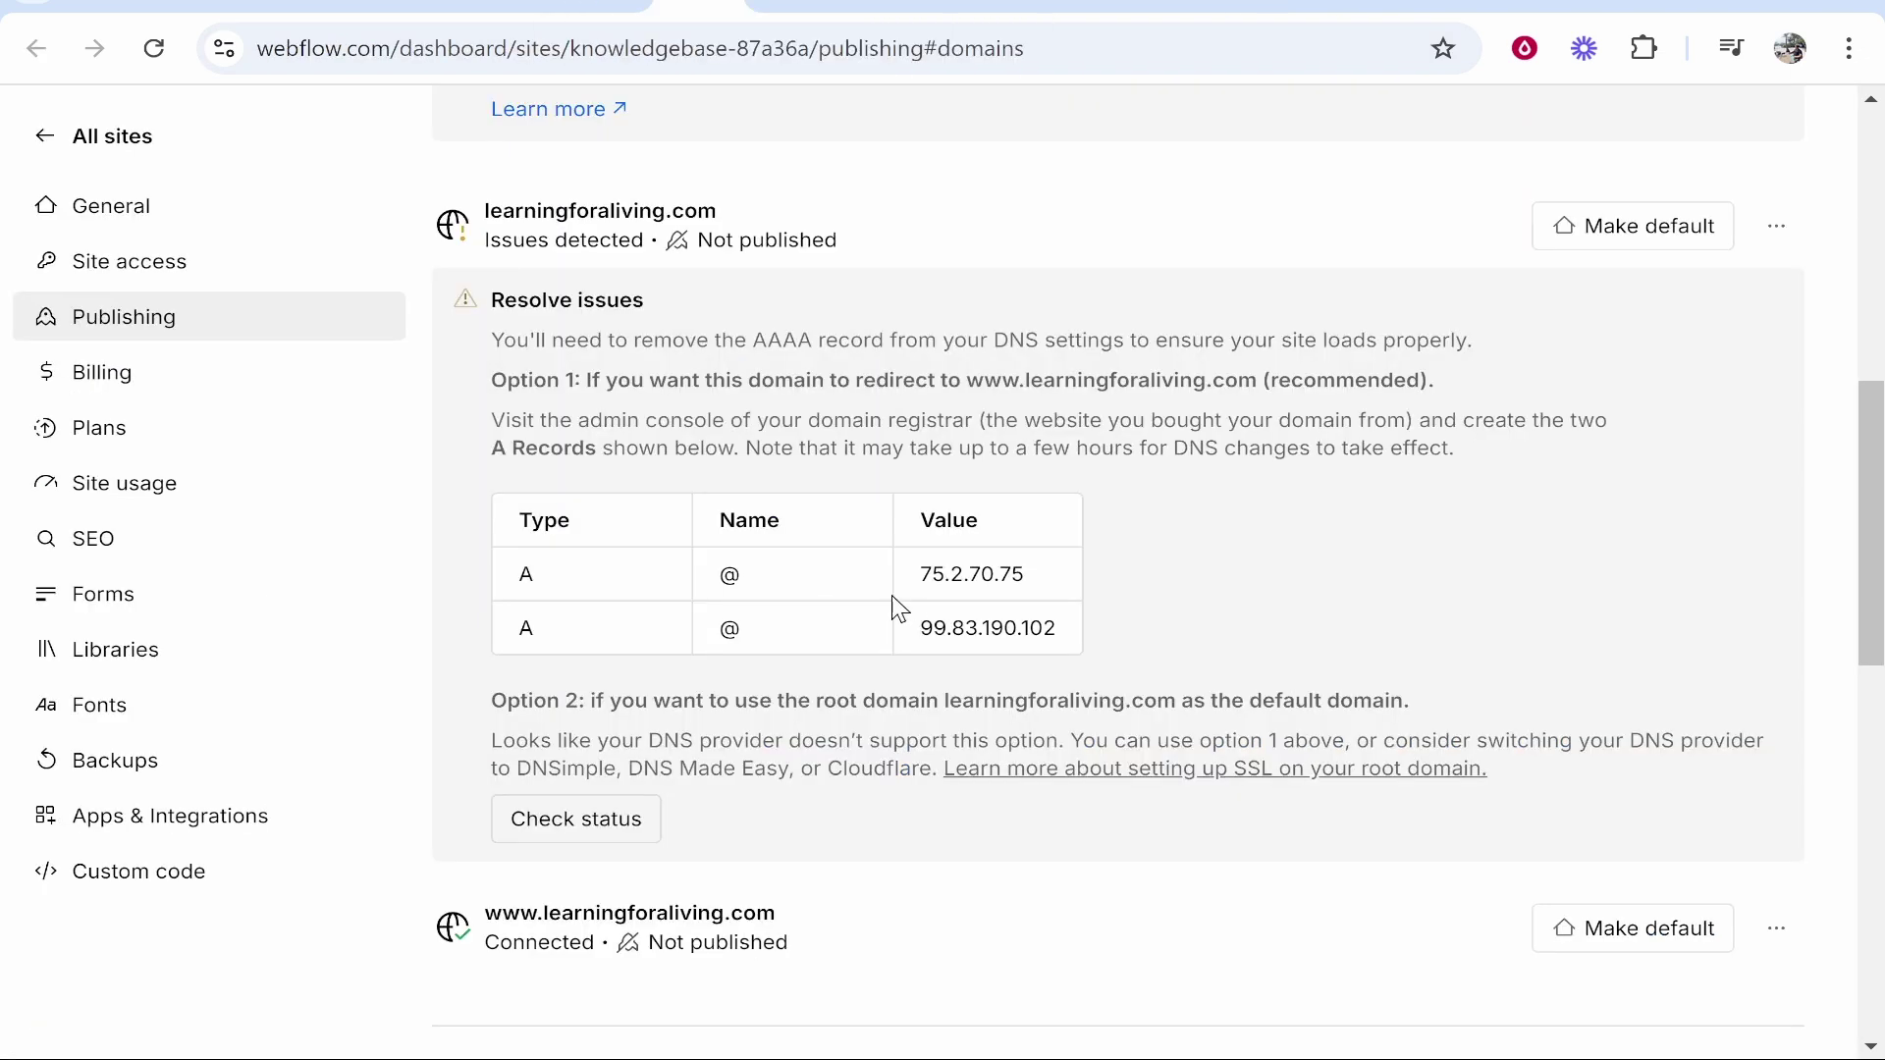
left_click(596, 821)
scroll(746, 413, "down", 5)
scroll(594, 491, "up", 3)
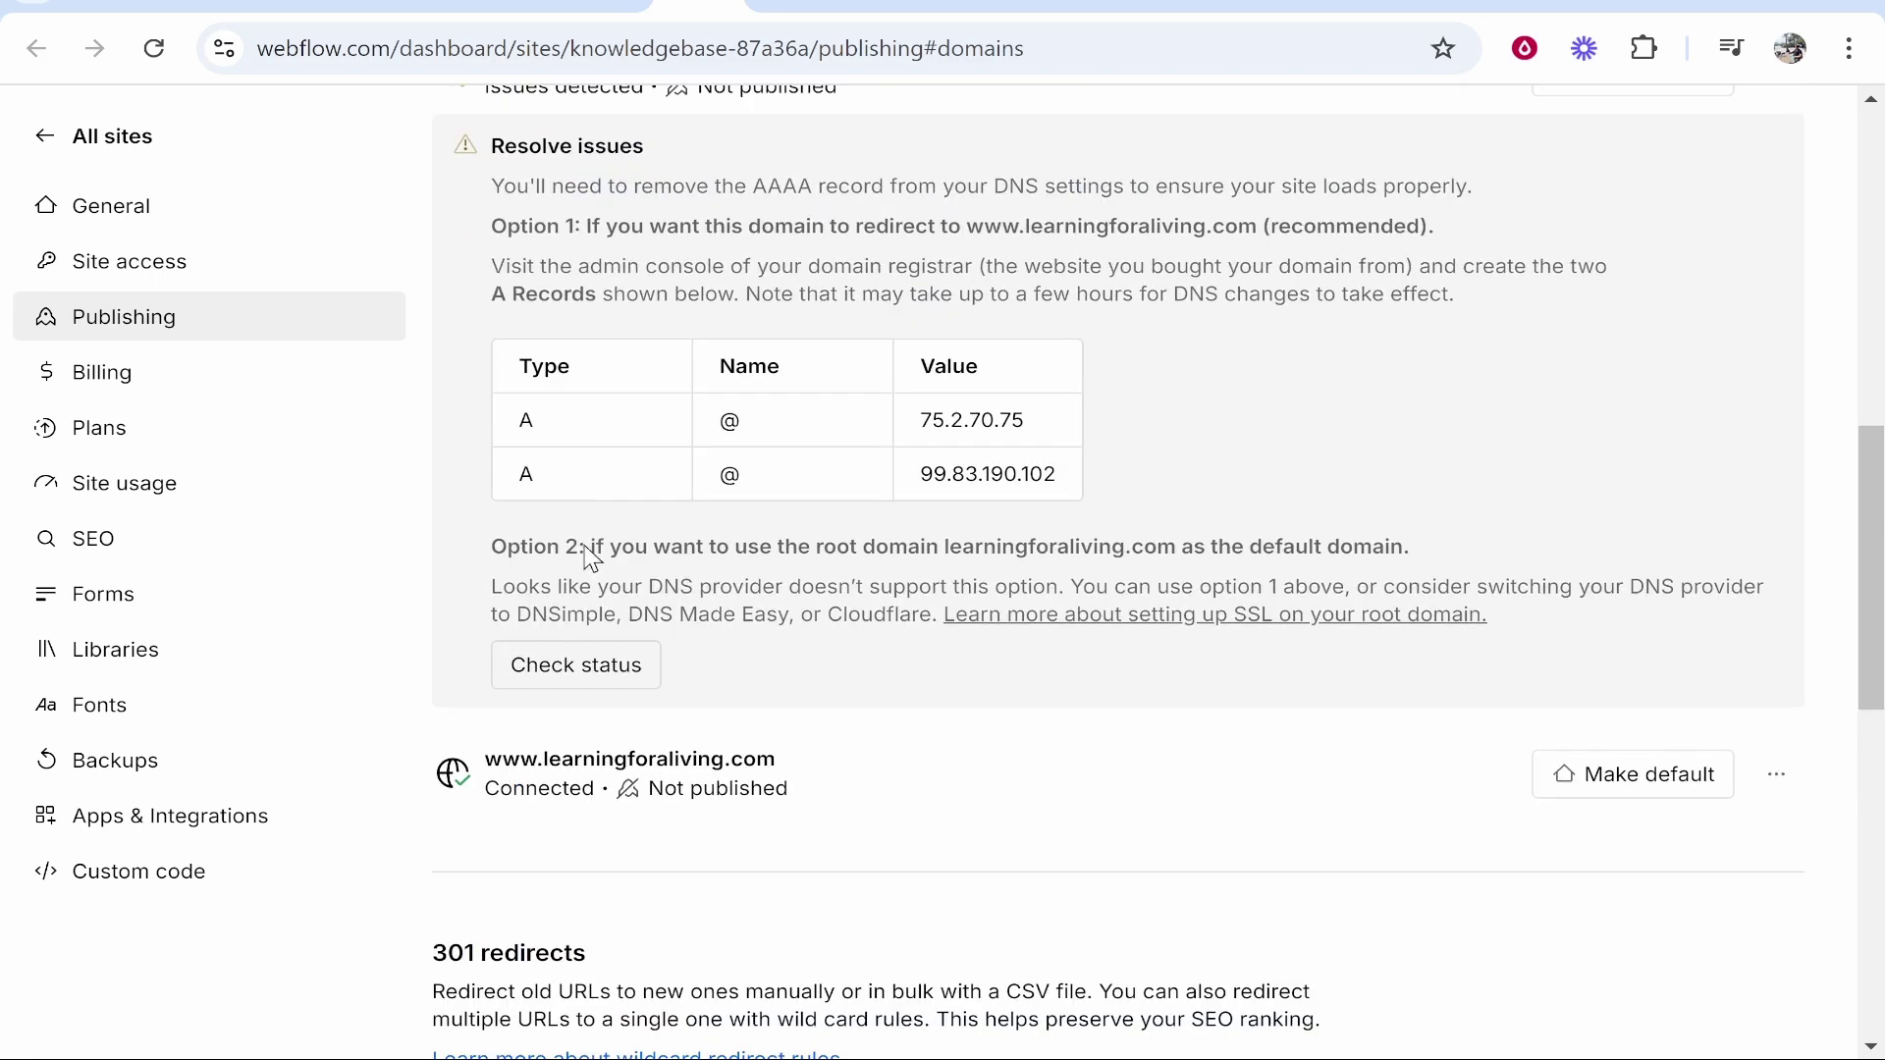
scroll(535, 327, "up", 2)
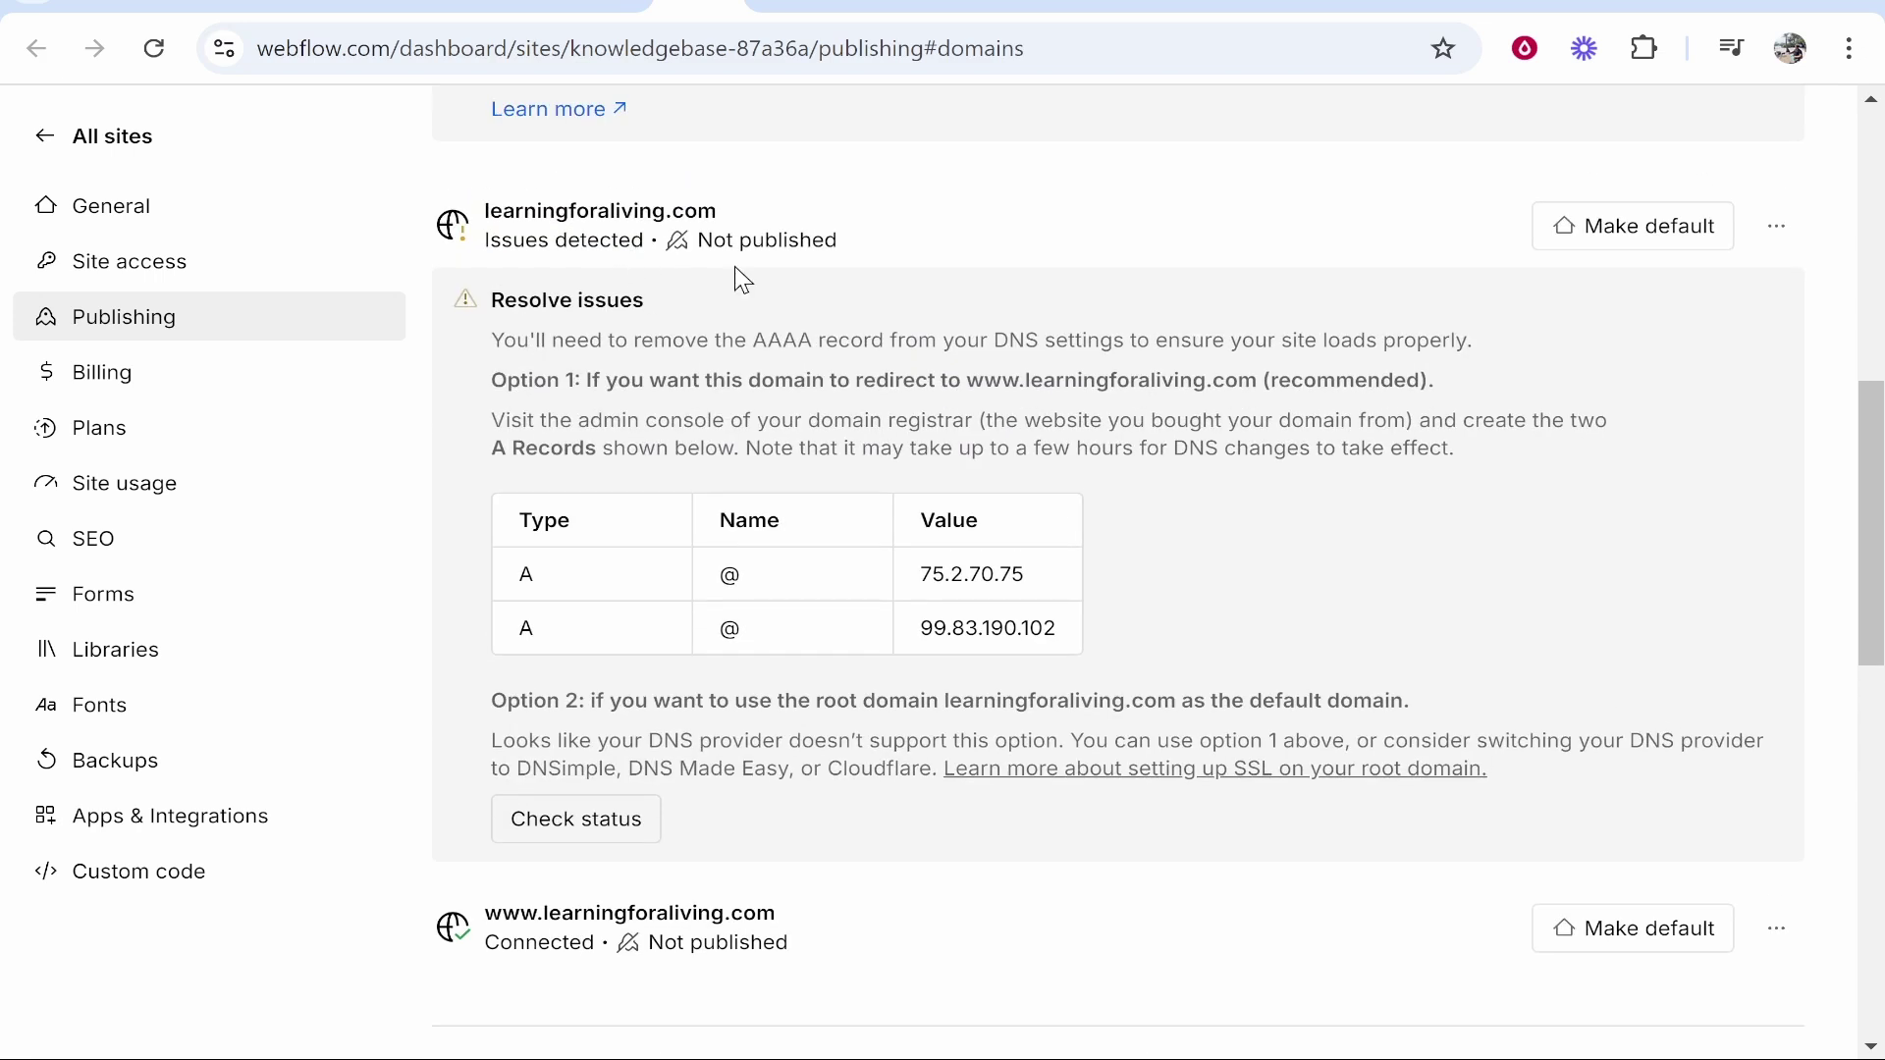
left_click(1036, 576)
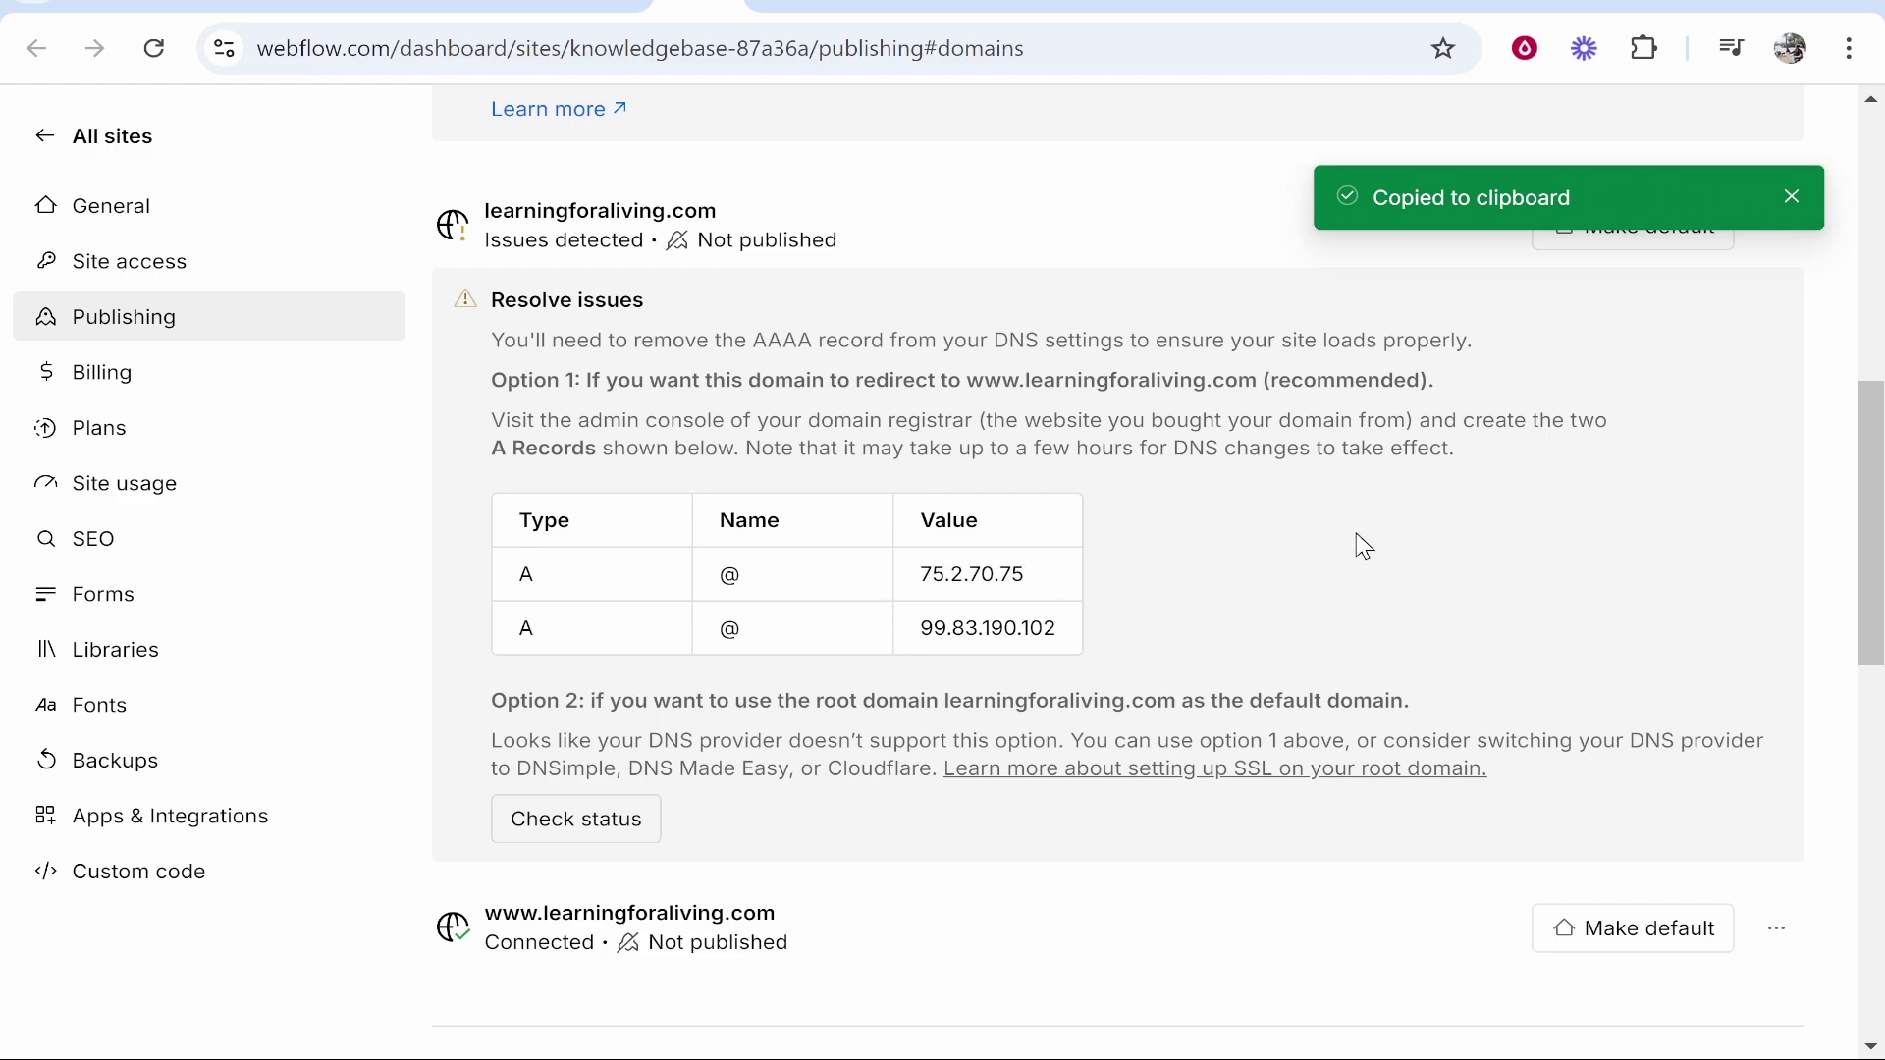